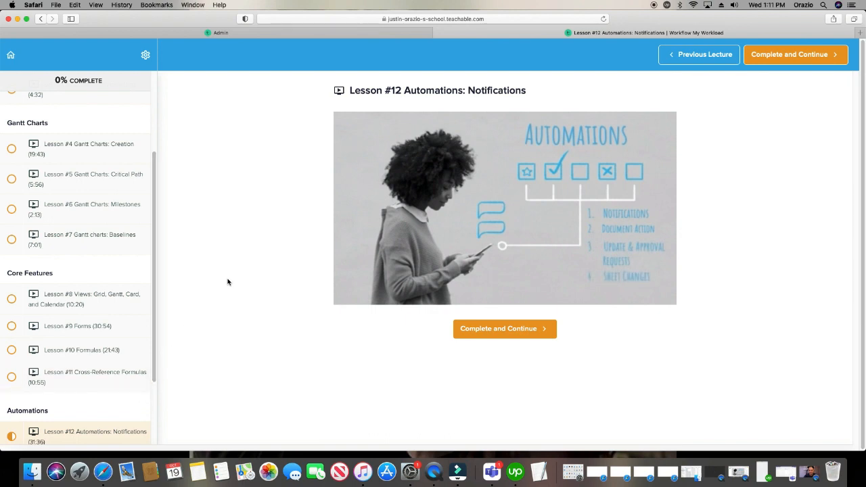
# Examine the Smartsheet Made Simple course curriculum from The Sheet through the Gantt Charts and Core Features lessons.
pyautogui.click(12, 54)
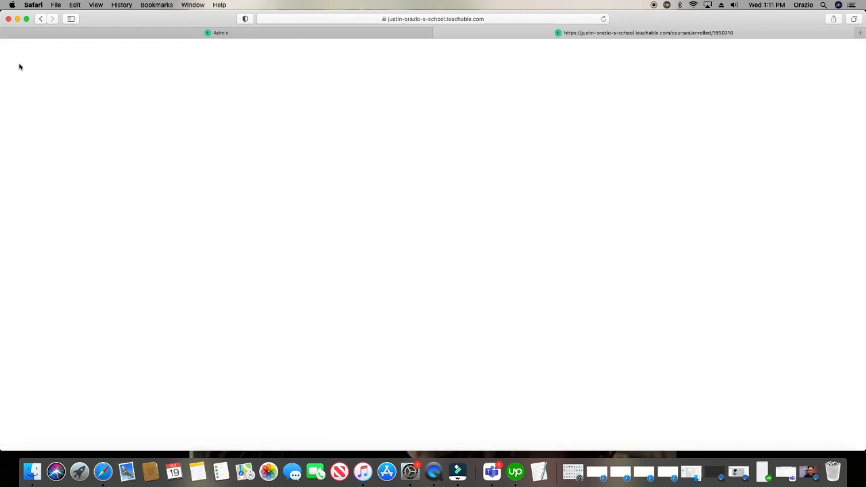
pyautogui.scroll(-3, 290, 235)
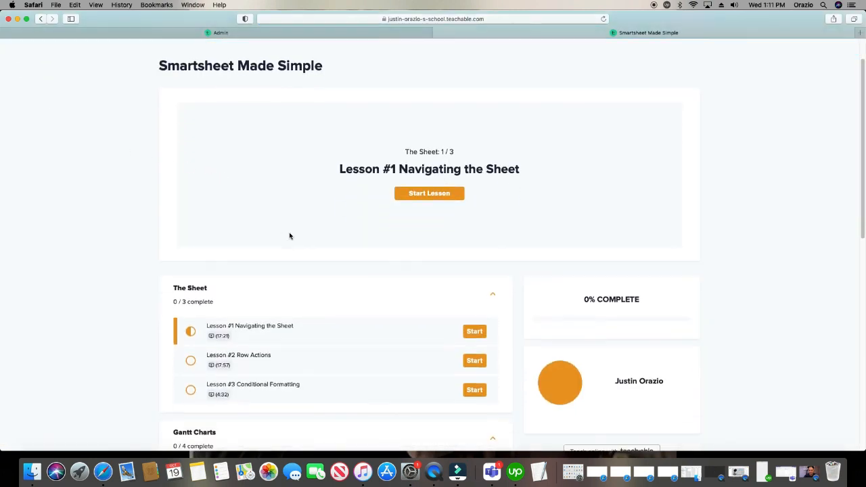
pyautogui.scroll(-4, 298, 255)
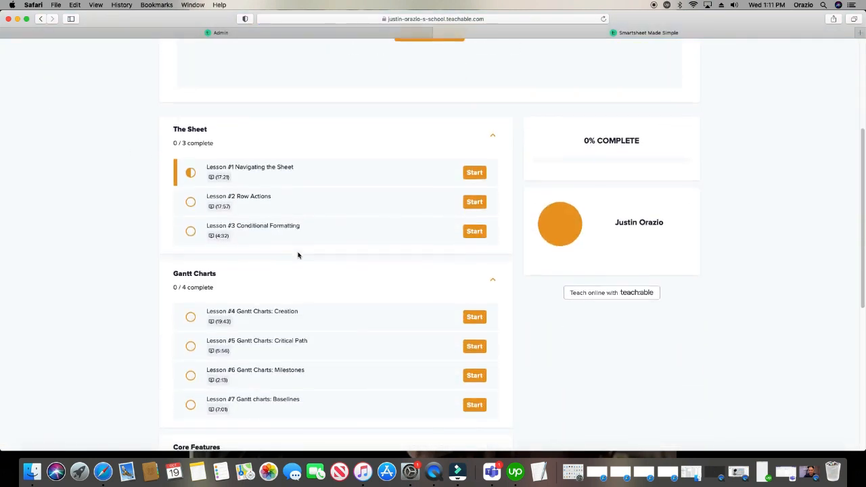
pyautogui.scroll(-1, 320, 270)
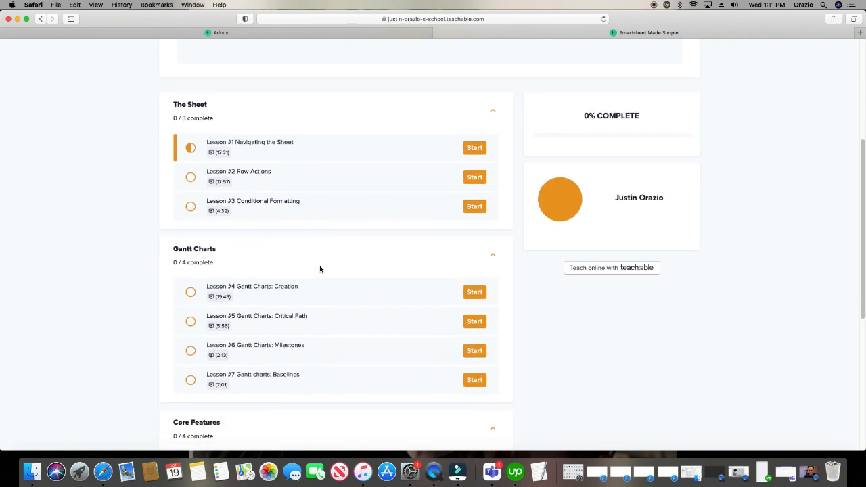
pyautogui.scroll(-1, 233, 242)
pyautogui.scroll(-2, 233, 243)
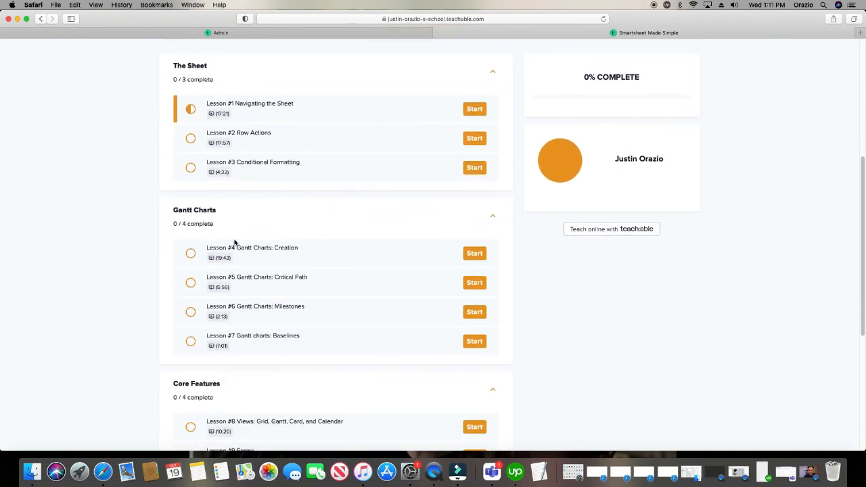
pyautogui.scroll(-1, 240, 242)
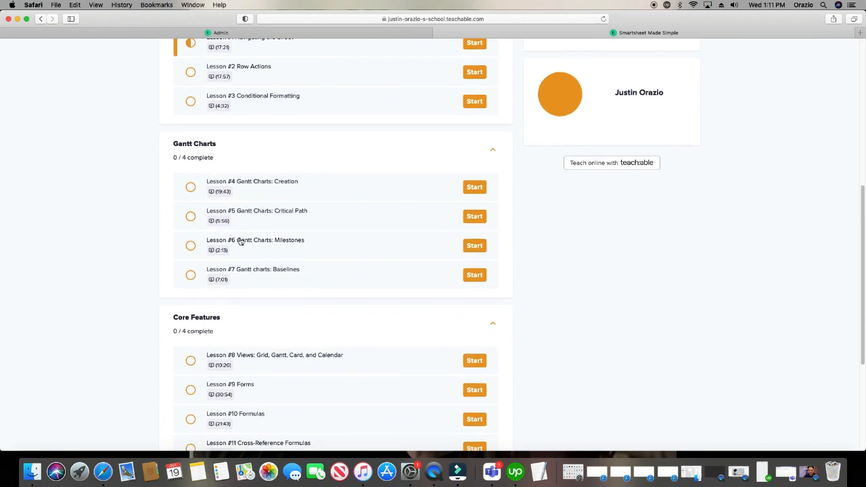
pyautogui.scroll(-3, 329, 243)
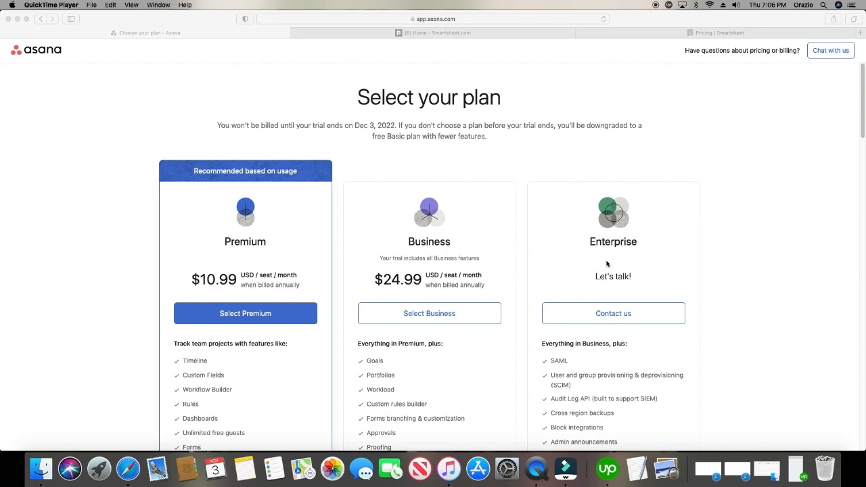
# Compare the Asana plan prices with the Smartsheet plan prices across the Premium, Pro, Business and Enterprise tiers.
pyautogui.click(711, 33)
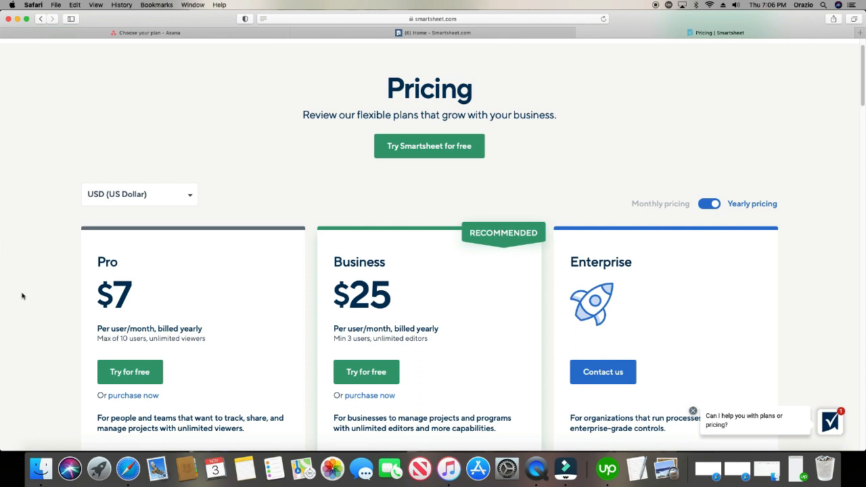
pyautogui.click(156, 33)
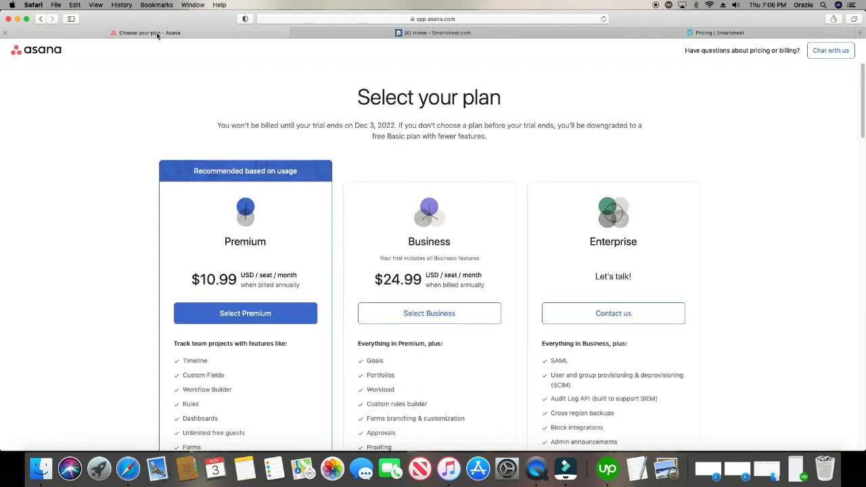
pyautogui.click(717, 32)
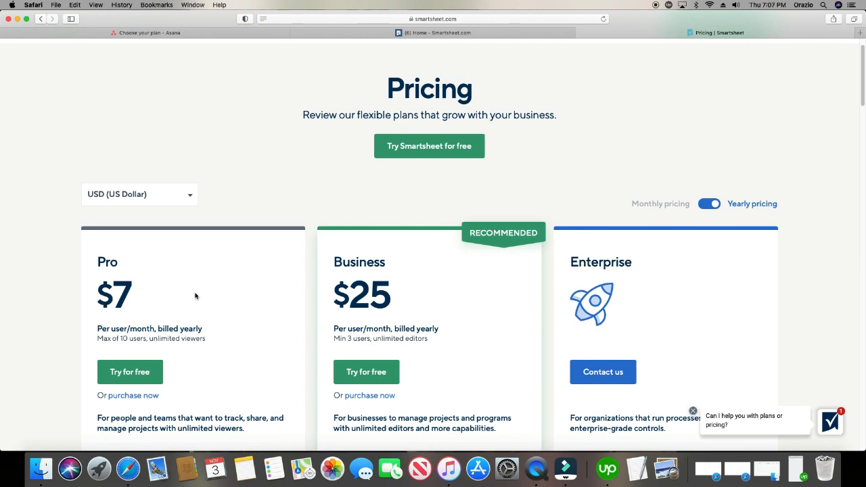
pyautogui.click(230, 33)
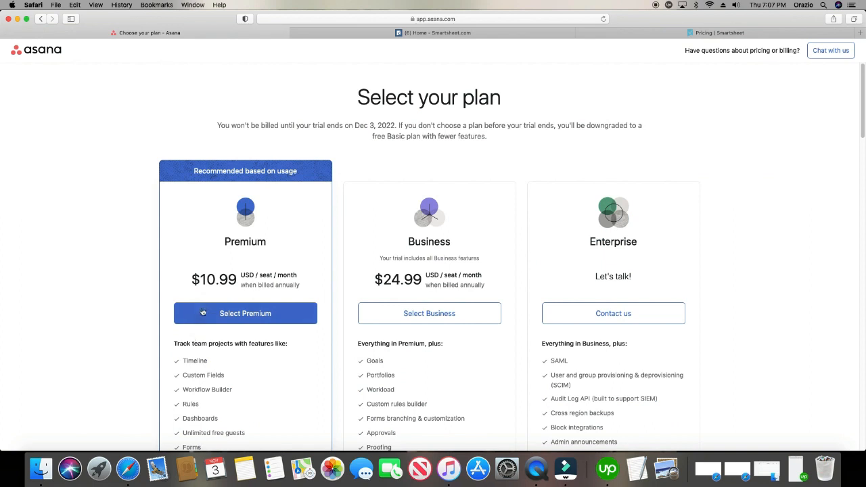
pyautogui.click(685, 33)
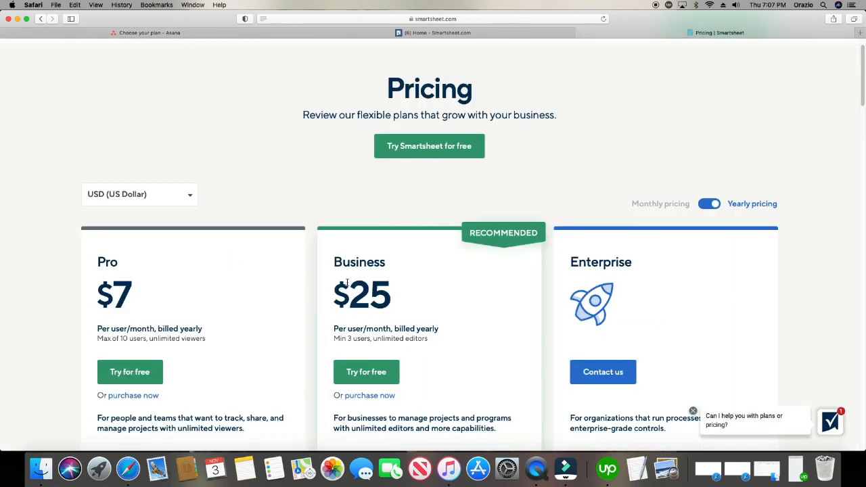
pyautogui.click(189, 33)
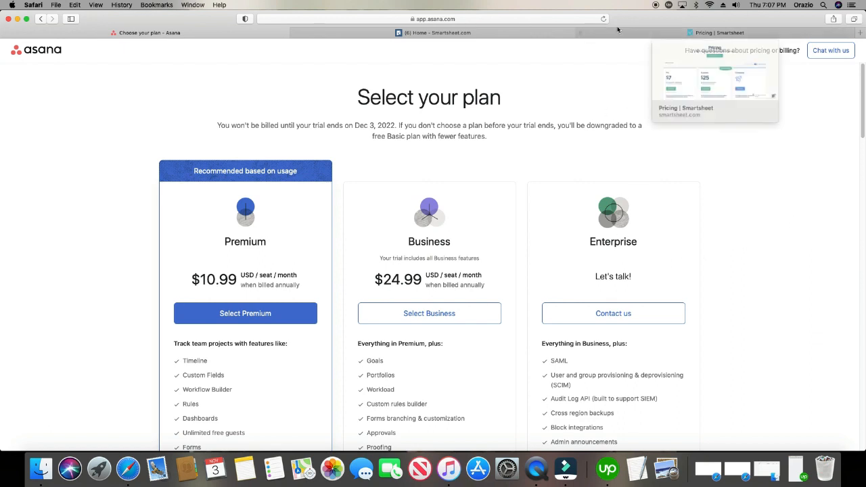
pyautogui.click(717, 33)
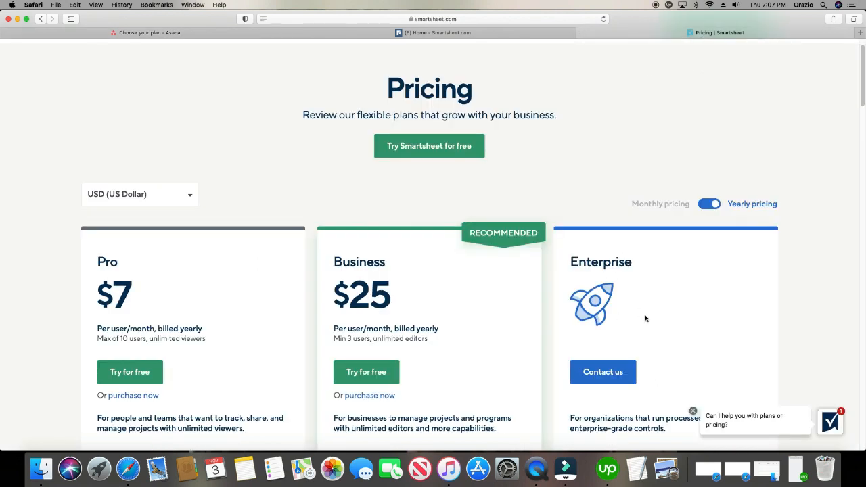
pyautogui.click(176, 34)
pyautogui.click(648, 34)
# Close the Smartsheet pricing page and go back from Asana's plan selection to the Asana home page.
pyautogui.click(583, 32)
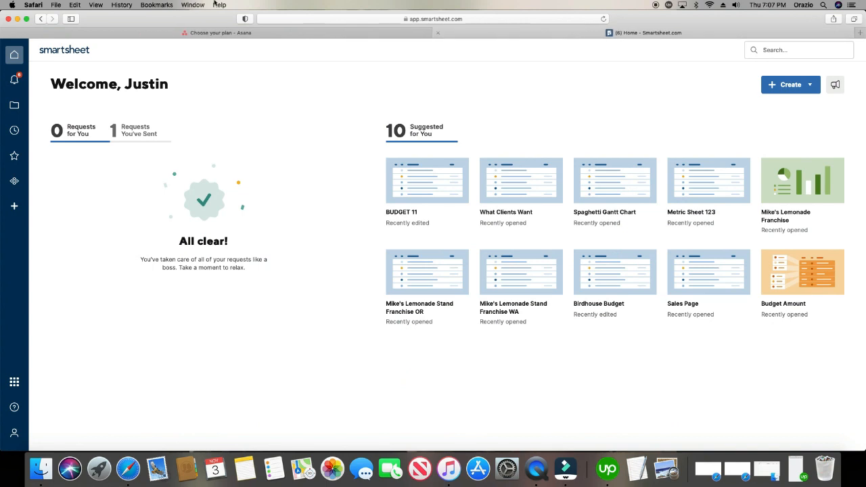
pyautogui.click(143, 35)
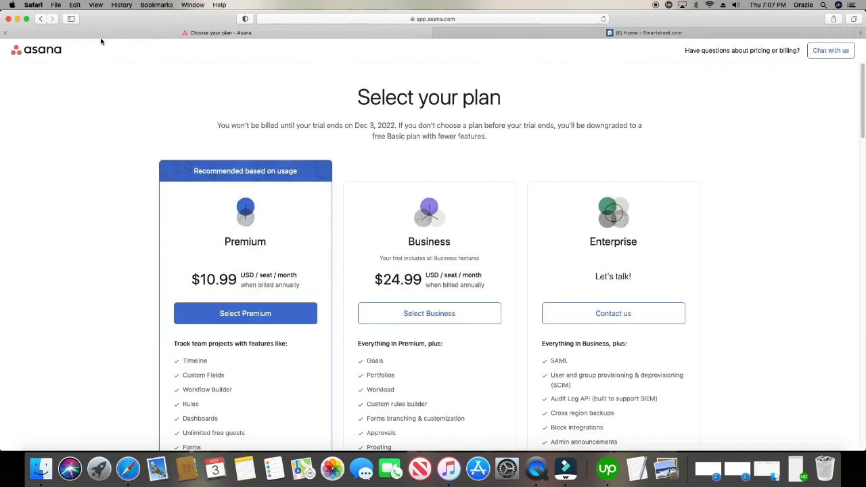
pyautogui.click(42, 19)
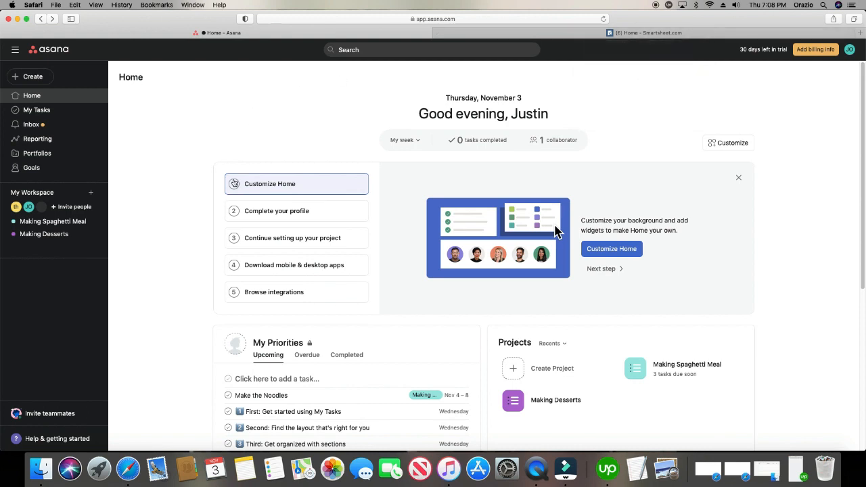
# View the Sheets list in Smartsheet and return to the Asana home page.
pyautogui.click(621, 37)
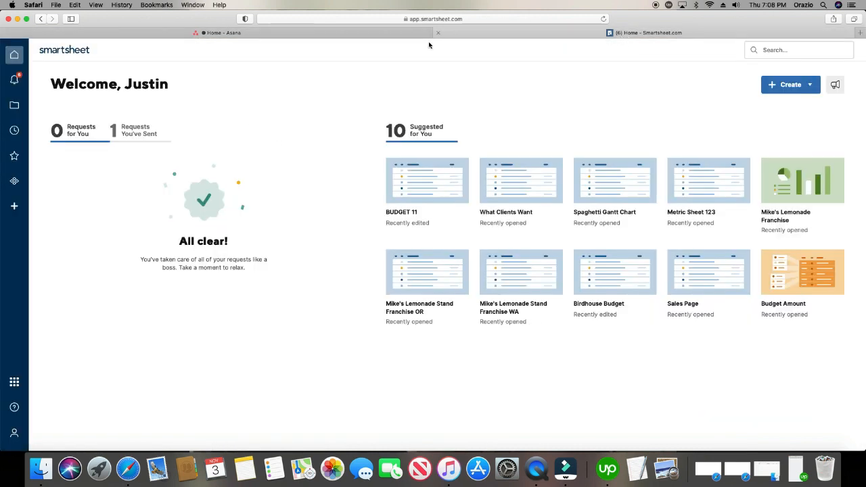
pyautogui.click(14, 106)
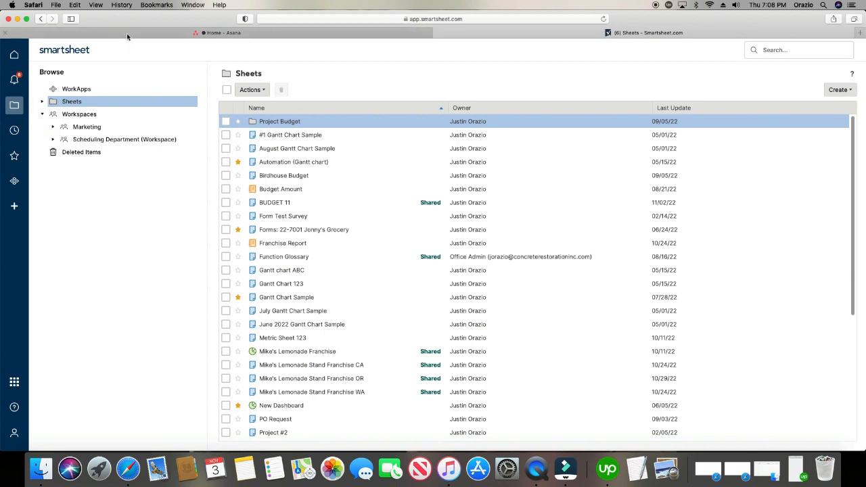
pyautogui.click(130, 34)
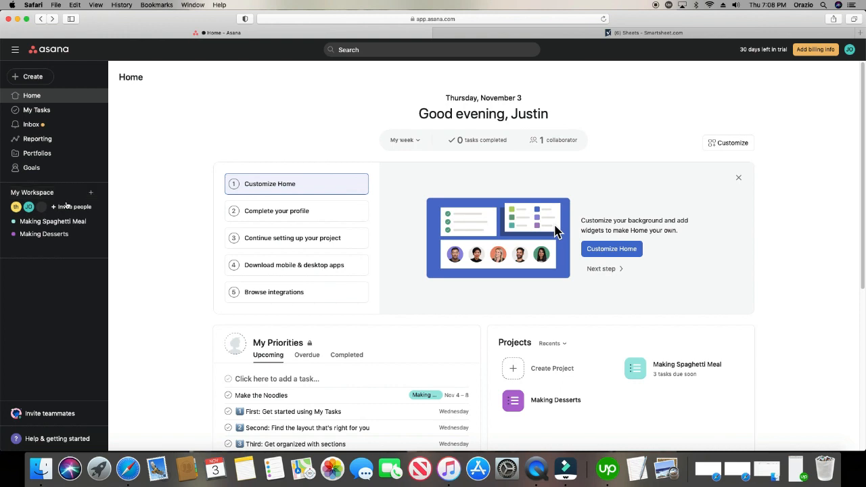
# Create a blank project named "making Salad" in My Workspace with the default List view, and open it.
pyautogui.click(92, 194)
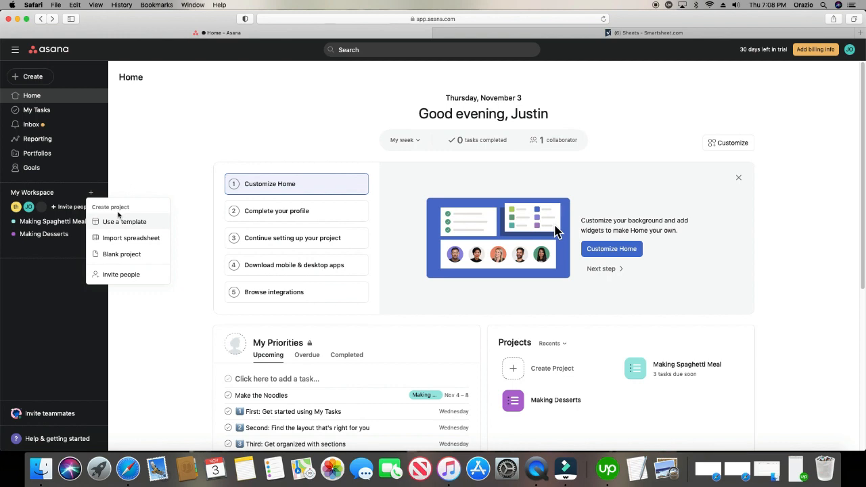
pyautogui.click(122, 254)
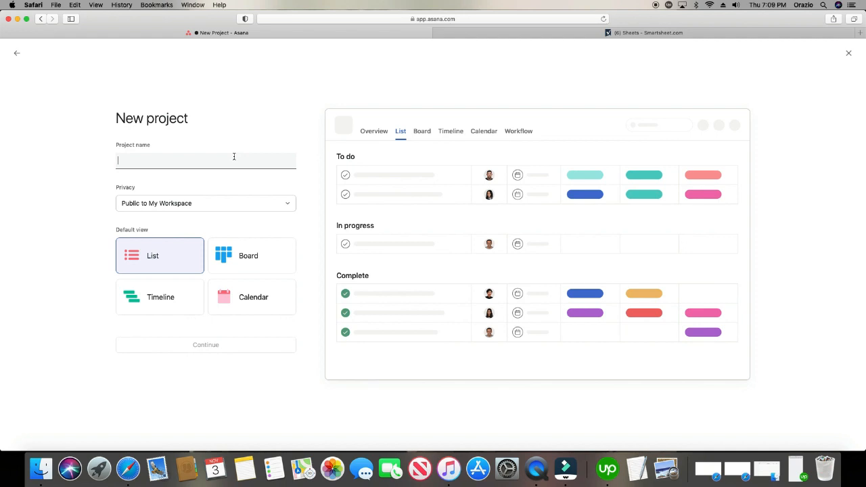
pyautogui.write('makin')
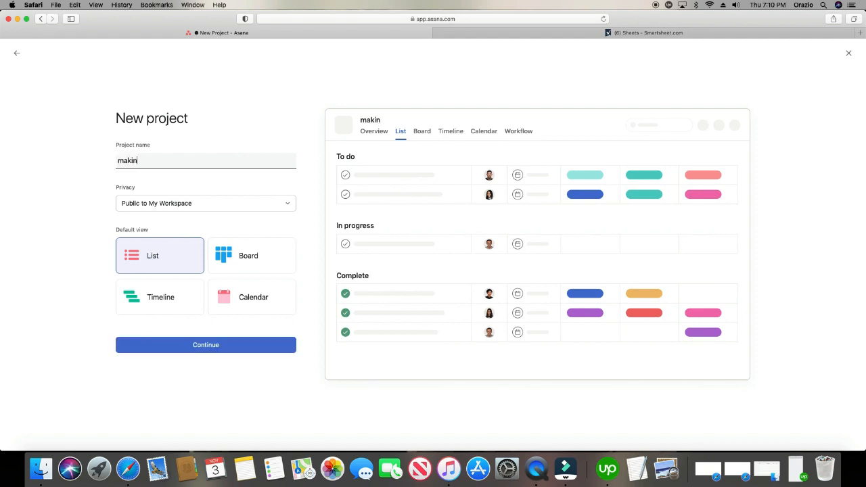
pyautogui.write('g Salad')
pyautogui.click(239, 349)
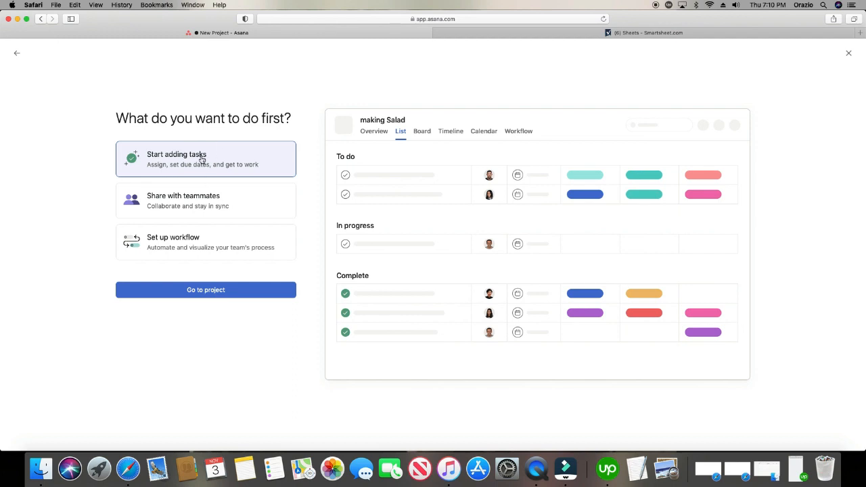
pyautogui.click(209, 295)
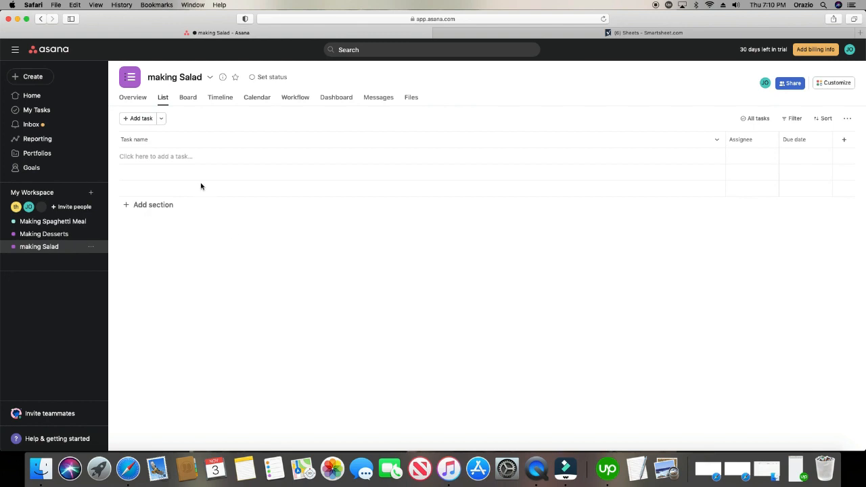
# Add three tasks to the project: "make the dressing", "make the toppings" and "get fork and bowel".
pyautogui.click(165, 156)
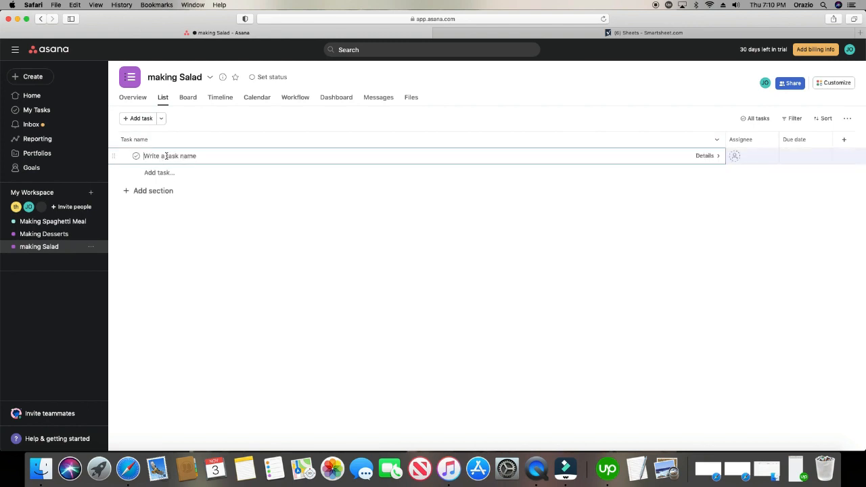
pyautogui.write('make the dressing')
pyautogui.press('Return')
pyautogui.write('i')
pyautogui.press('BackSpace')
pyautogui.write('make the toppi')
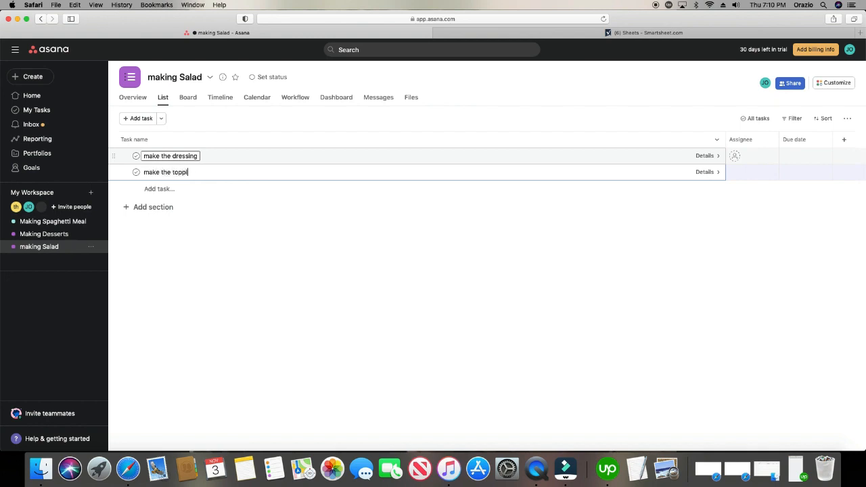
pyautogui.write('ngs')
pyautogui.press('Return')
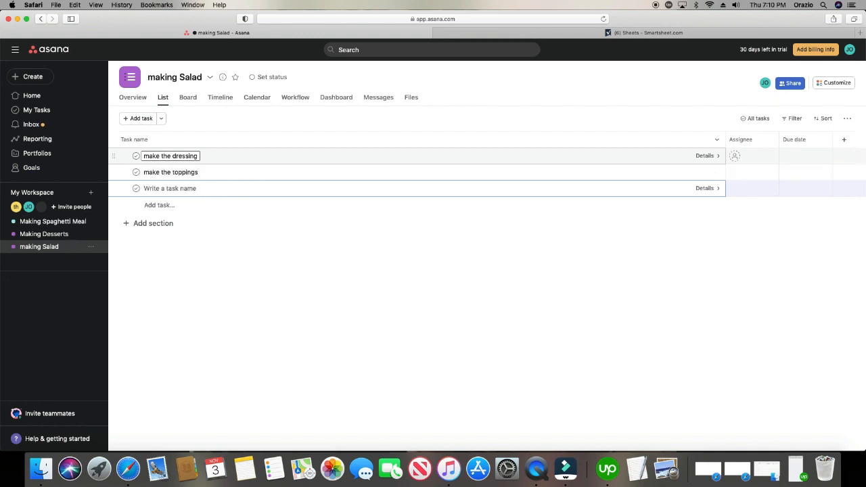
pyautogui.write('get fork and bowel')
pyautogui.press('Return')
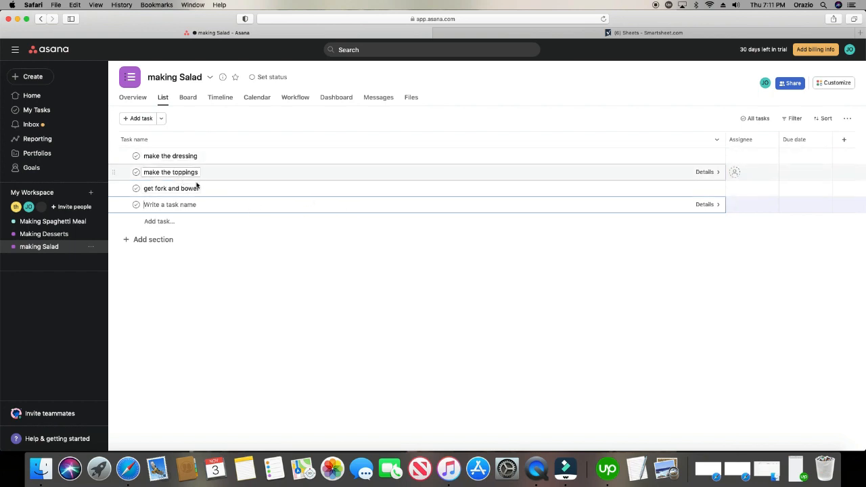
# Assign "make the dressing" to the account owner and "make the toppings" to the other workspace member.
pyautogui.click(743, 156)
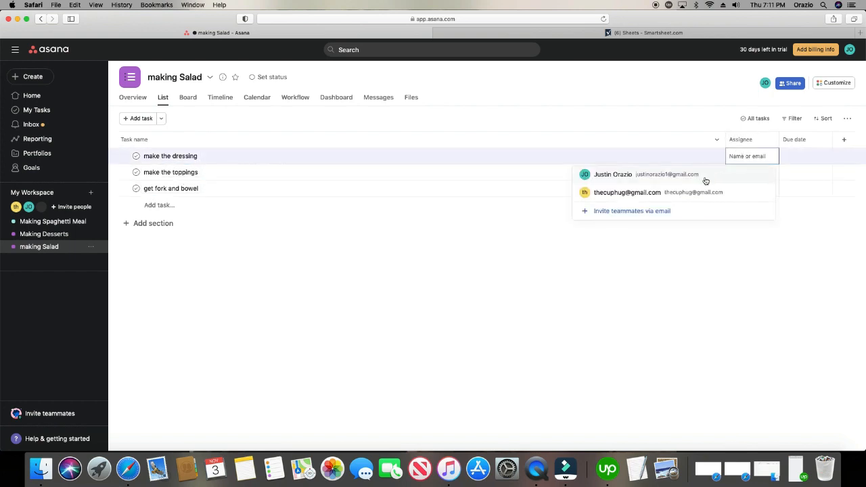
pyautogui.click(710, 174)
pyautogui.click(748, 172)
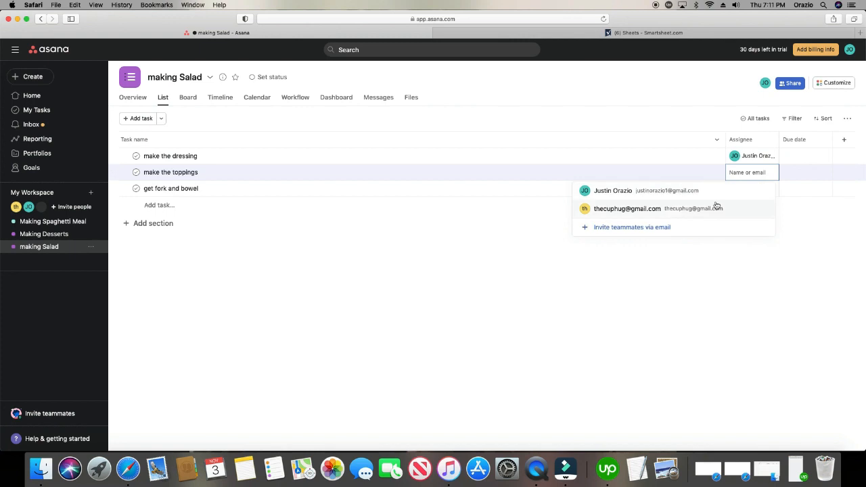
pyautogui.click(663, 209)
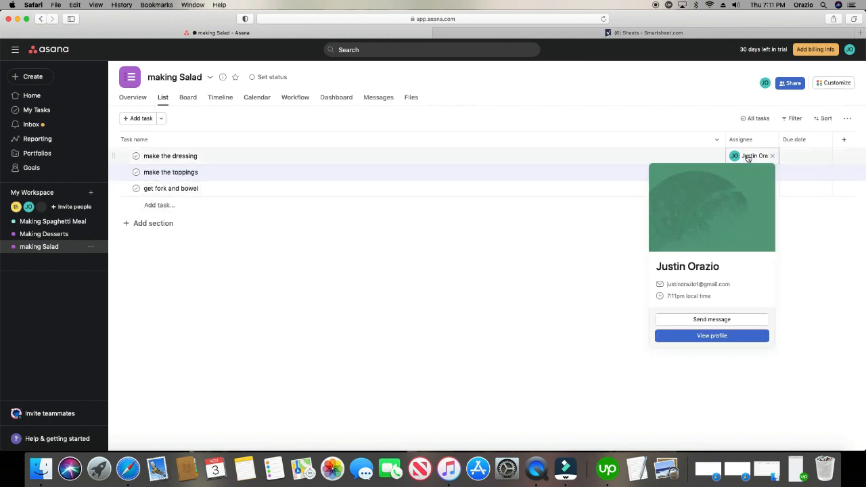
pyautogui.moveTo(747, 158)
pyautogui.click(747, 156)
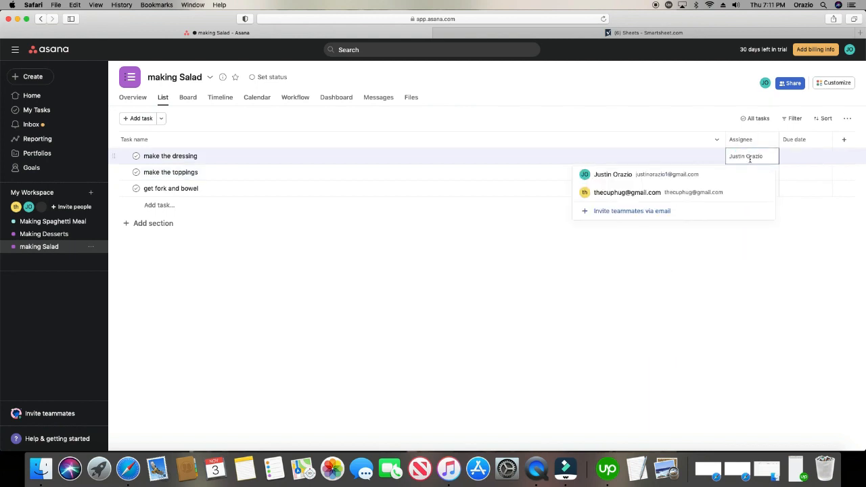
pyautogui.press('Escape')
# Add a text field titled "Hungry Hippo" to the making Salad project.
pyautogui.moveTo(762, 161)
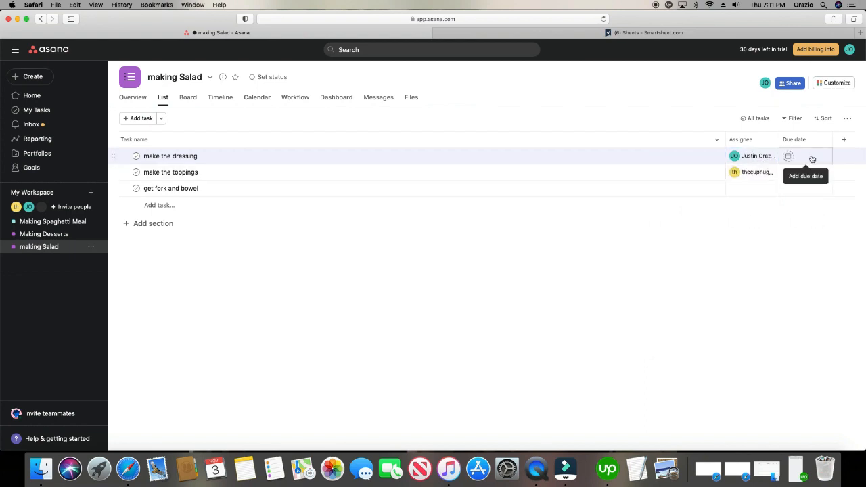
pyautogui.click(845, 142)
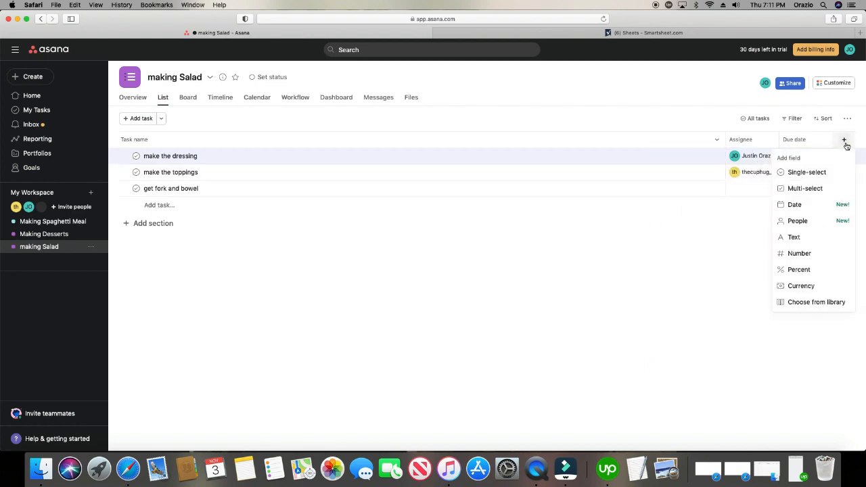
pyautogui.click(795, 239)
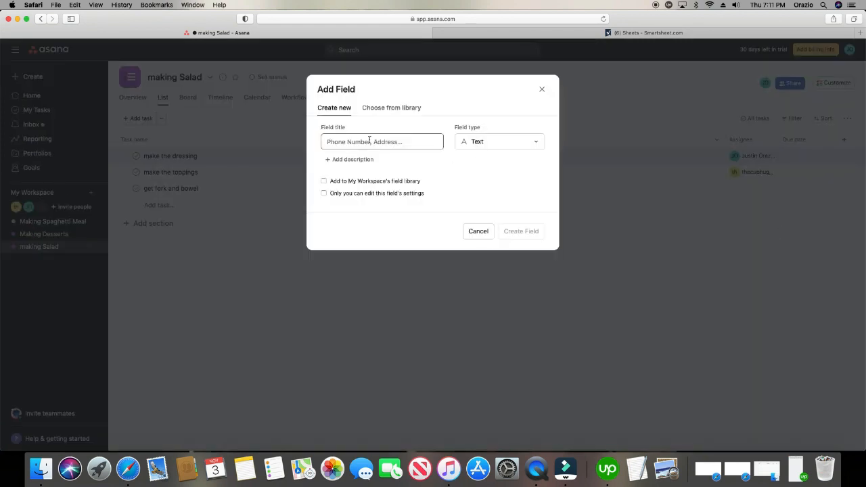
pyautogui.write('Hu')
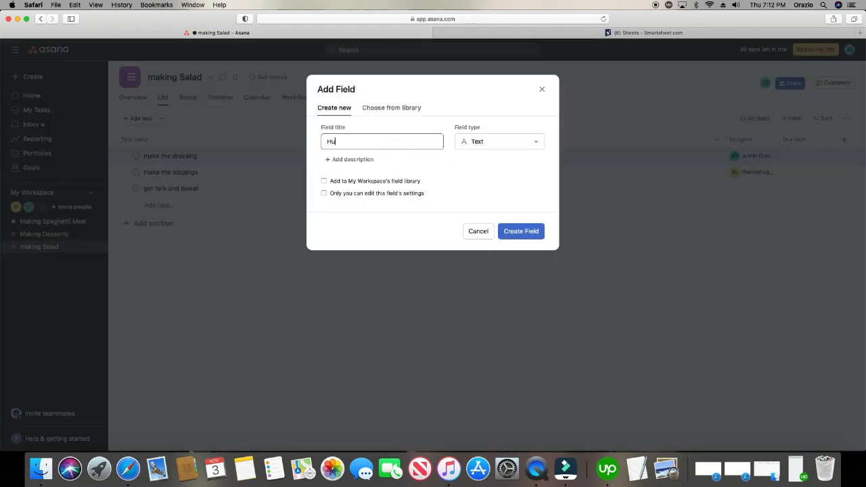
pyautogui.write('ngry Hippo')
pyautogui.click(509, 233)
# Enter "test q123" in the Hungry Hippo field of the "make the dressing" task.
pyautogui.click(824, 158)
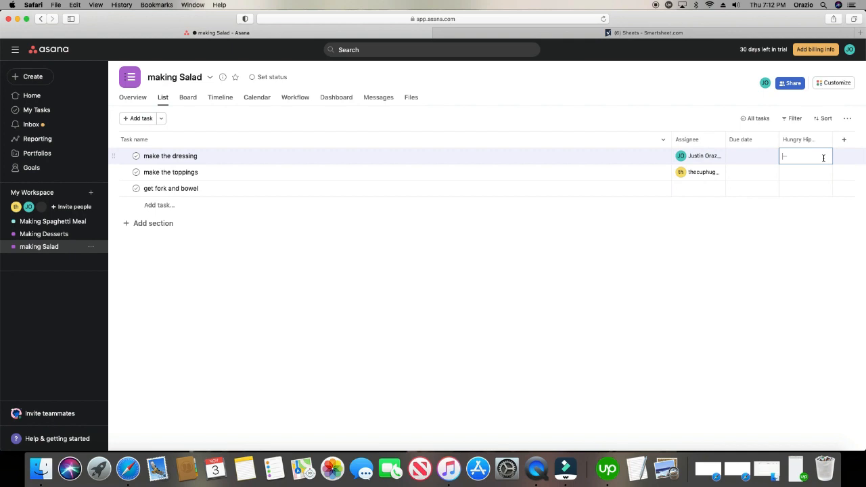
pyautogui.write('test q123')
pyautogui.press('BackSpace')
pyautogui.press('BackSpace')
pyautogui.press('BackSpace')
pyautogui.press('BackSpace')
pyautogui.write('q123')
# Copy "test q123" into the Hungry Hippo field of "make the toppings" and "get fork and bowel".
pyautogui.moveTo(815, 158); pyautogui.dragTo(783, 155)
pyautogui.press('super+c')
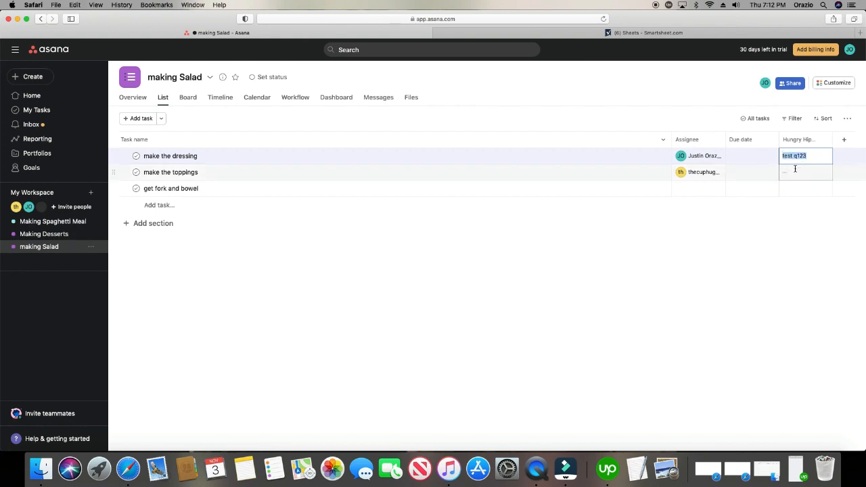
pyautogui.click(793, 169)
pyautogui.press('super+v')
pyautogui.click(797, 187)
pyautogui.press('super+v')
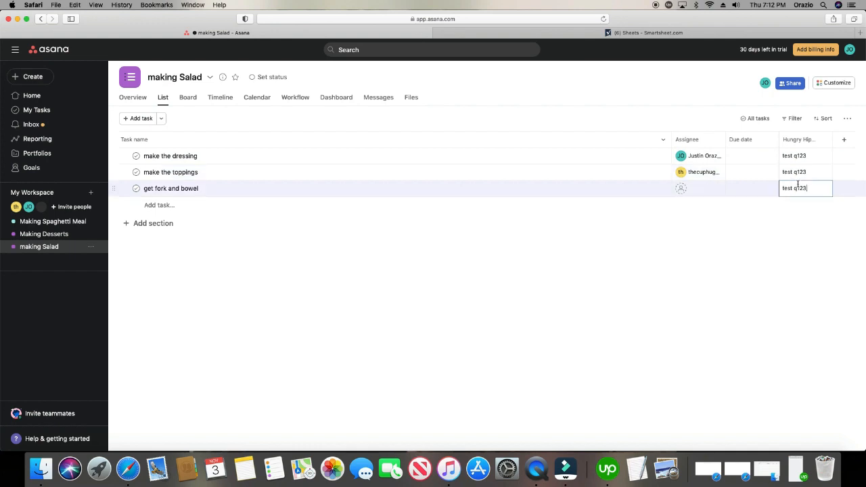
pyautogui.click(828, 160)
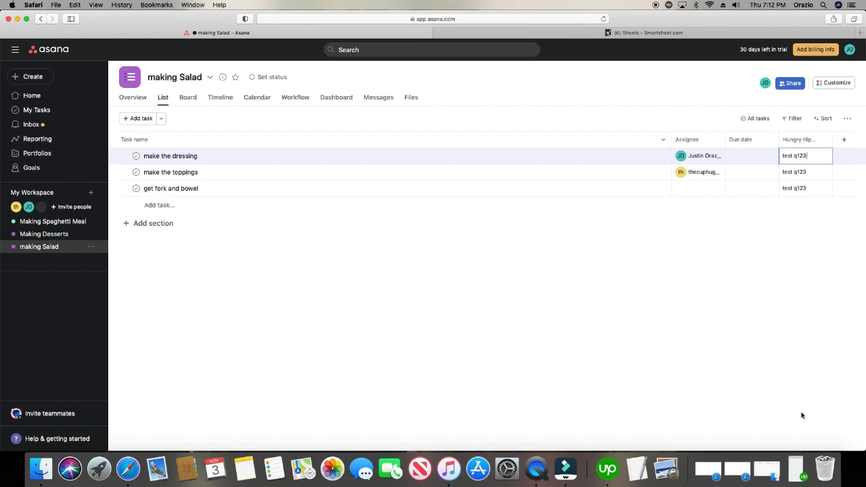
# Switch to Smartsheet, create a grid sheet named "Making a Salad", and close its Conversations pane.
pyautogui.moveTo(667, 39)
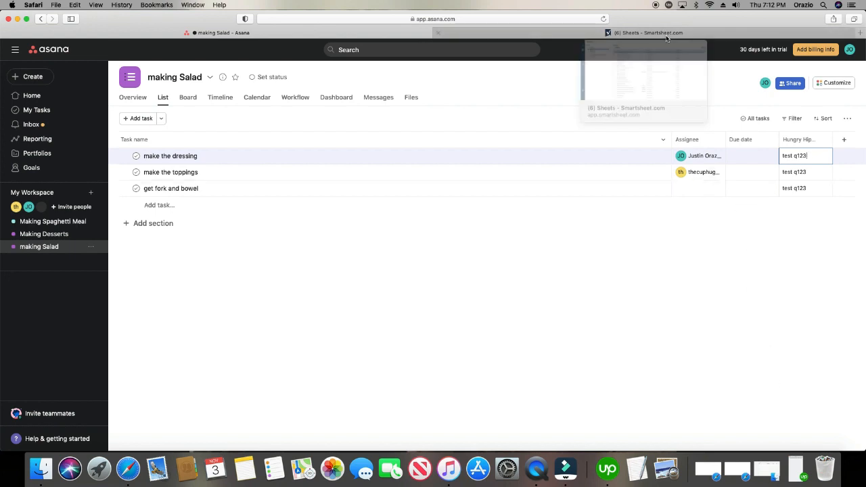
pyautogui.click(591, 33)
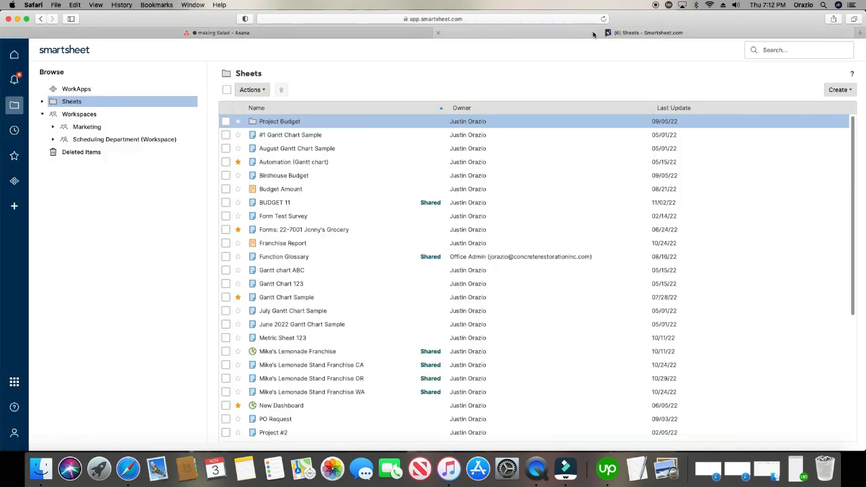
pyautogui.click(14, 207)
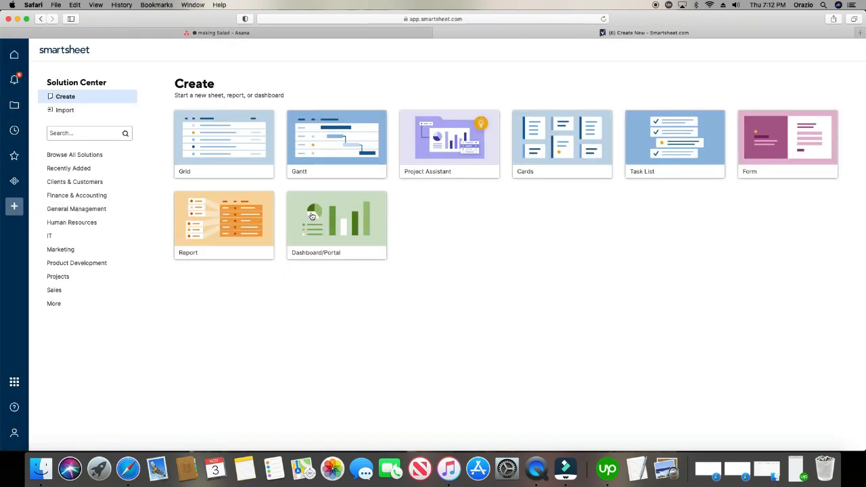
pyautogui.click(226, 149)
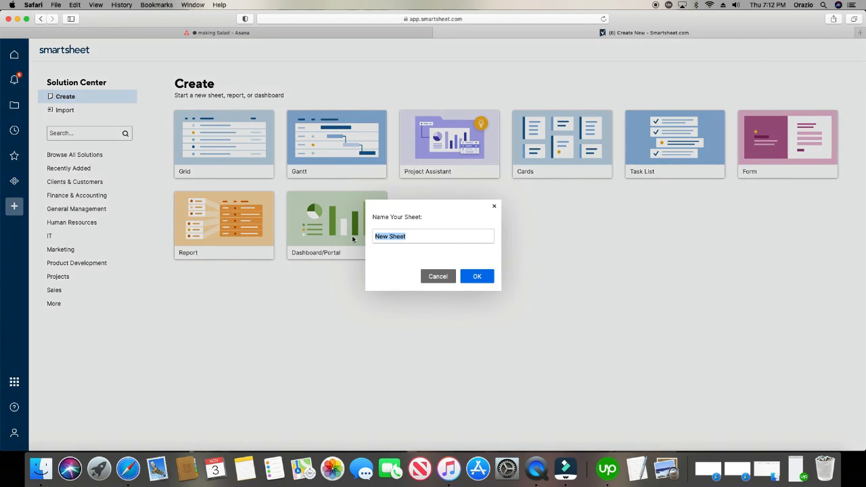
pyautogui.write('Making a Salad')
pyautogui.click(476, 278)
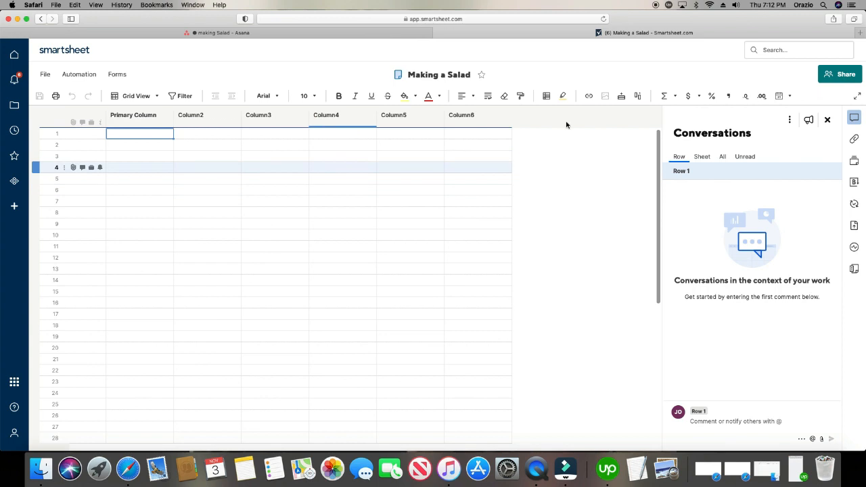
pyautogui.click(829, 121)
pyautogui.click(829, 120)
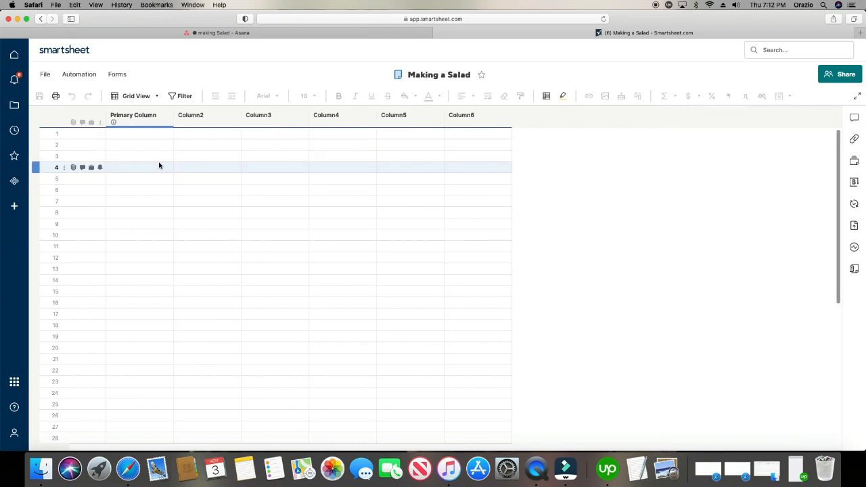
# Insert a new column named "test" to the right of Column6.
pyautogui.click(406, 116)
pyautogui.click(460, 120)
pyautogui.rightClick(459, 120)
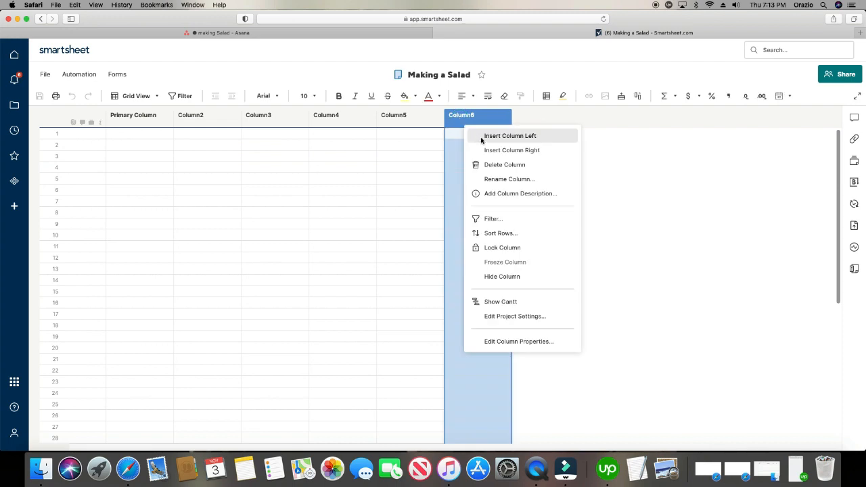
pyautogui.click(512, 149)
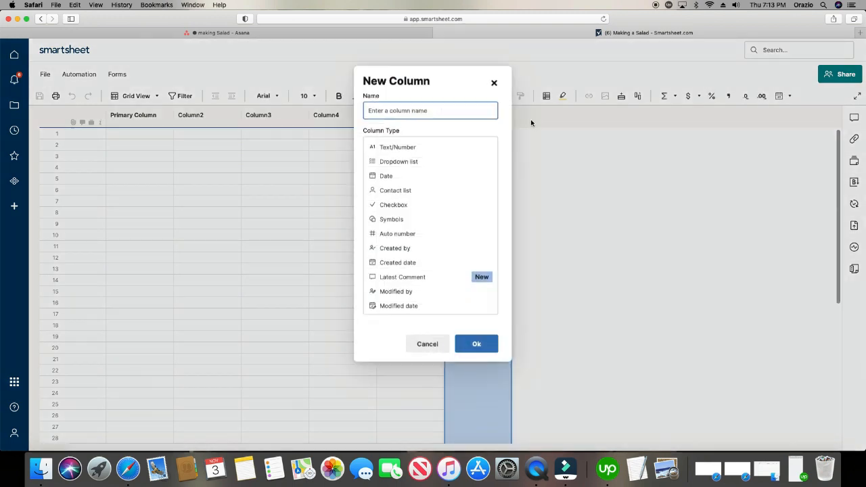
pyautogui.click(431, 116)
pyautogui.write('test')
pyautogui.click(470, 183)
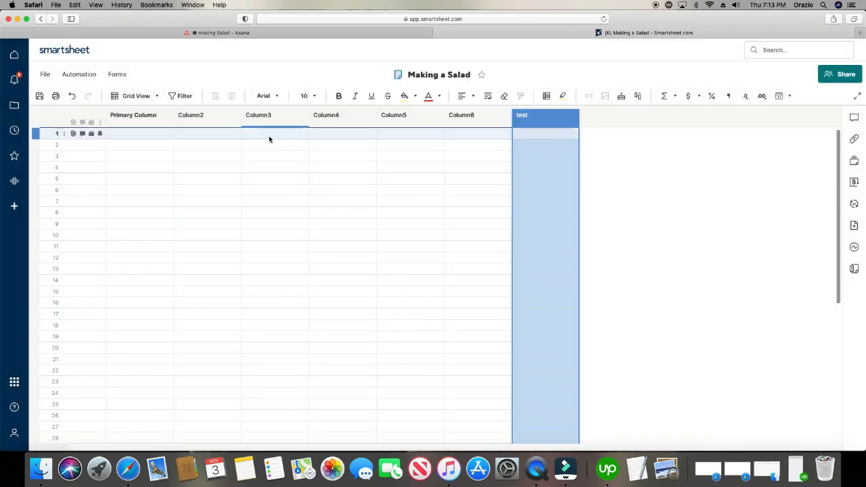
# Enter "make dressing" in row 1 of the Primary Column and fill it down through row 20.
pyautogui.click(216, 134)
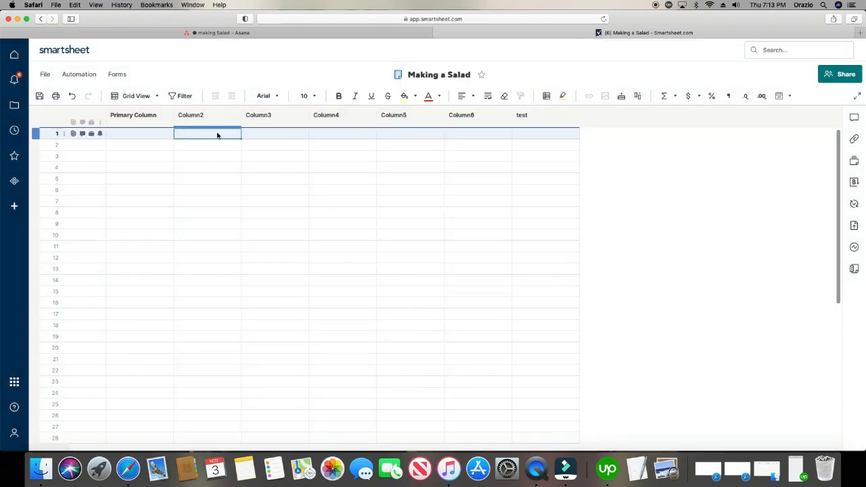
pyautogui.doubleClick(128, 134)
pyautogui.write('ma')
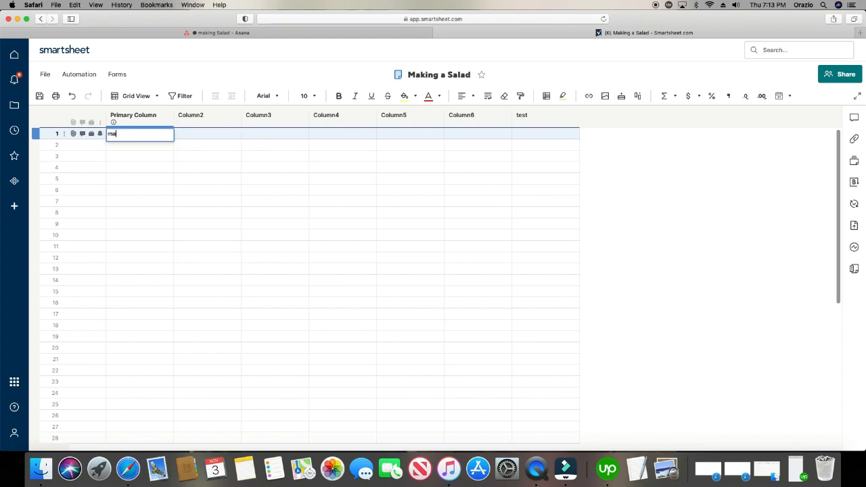
pyautogui.write('ke dressing')
pyautogui.press('Return')
pyautogui.click(202, 145)
pyautogui.click(168, 133)
pyautogui.moveTo(173, 138); pyautogui.dragTo(181, 353)
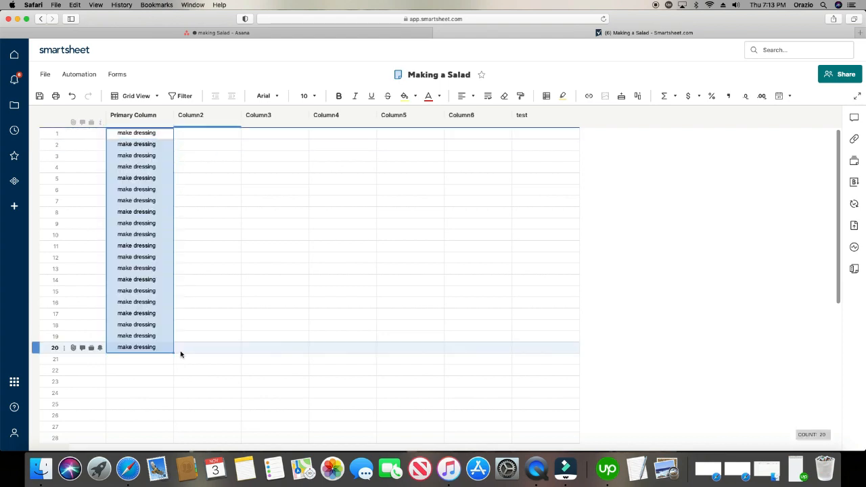
# Enter the value 2 in both Column4 and Column5 of row 2.
pyautogui.click(288, 143)
pyautogui.click(335, 143)
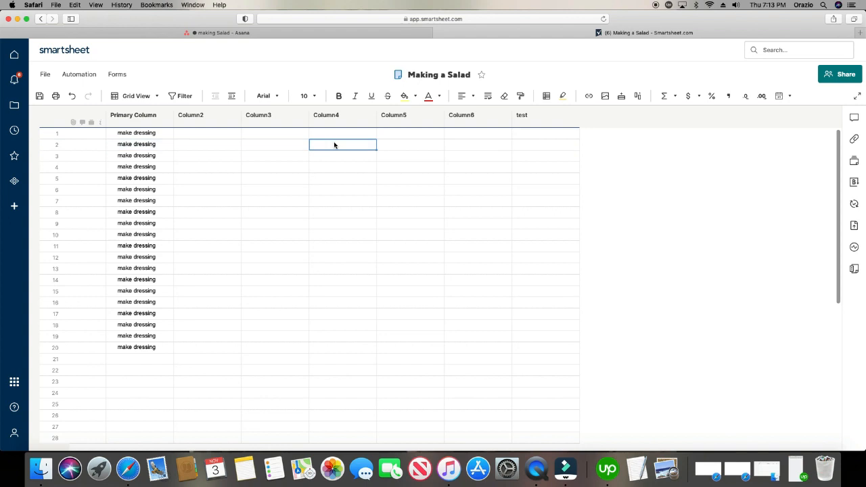
pyautogui.write('1')
pyautogui.click(426, 145)
pyautogui.write('2')
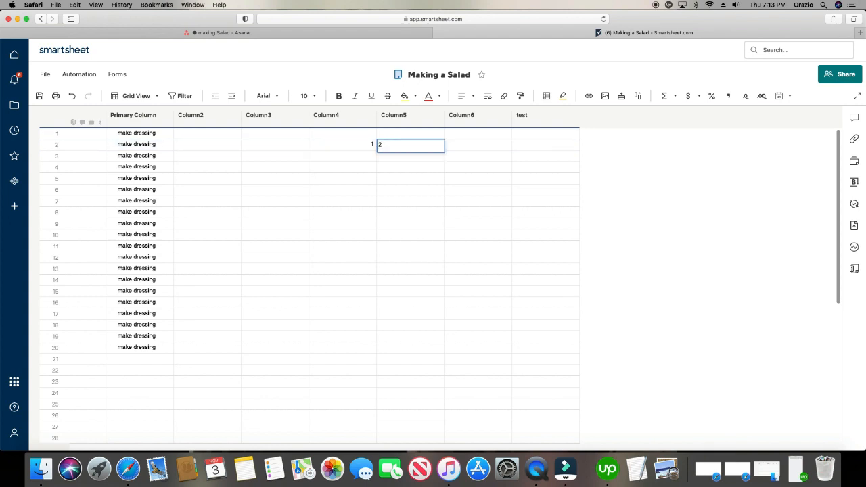
pyautogui.write('3')
pyautogui.press('BackSpace')
pyautogui.write('2')
pyautogui.click(347, 147)
pyautogui.write('2')
pyautogui.click(380, 178)
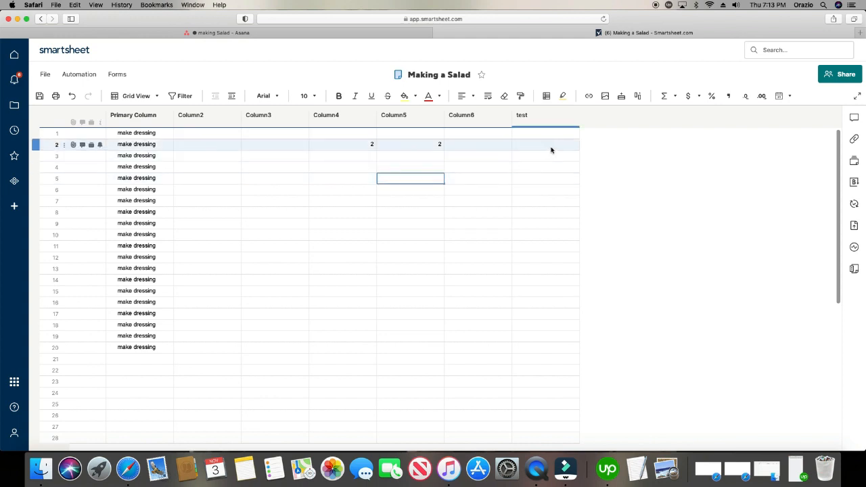
# Enter a SUM formula in row 10 of the test column that adds [Column4]2+[Column5]2.
pyautogui.doubleClick(542, 235)
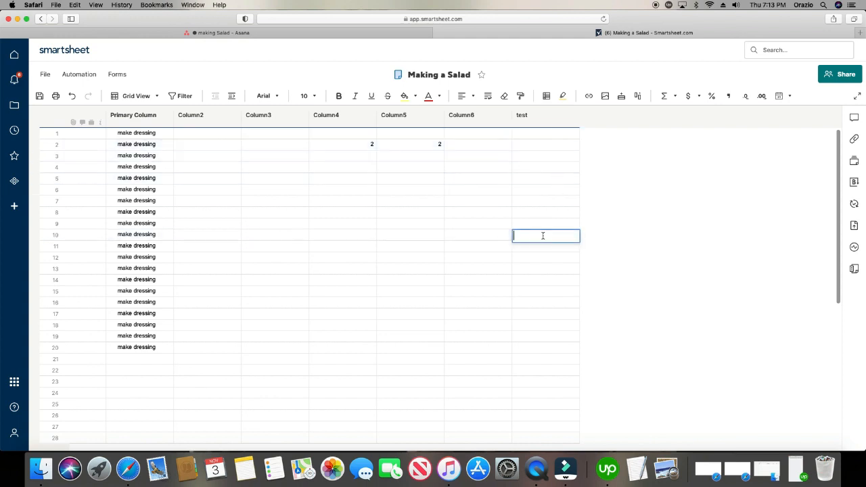
pyautogui.write('=su')
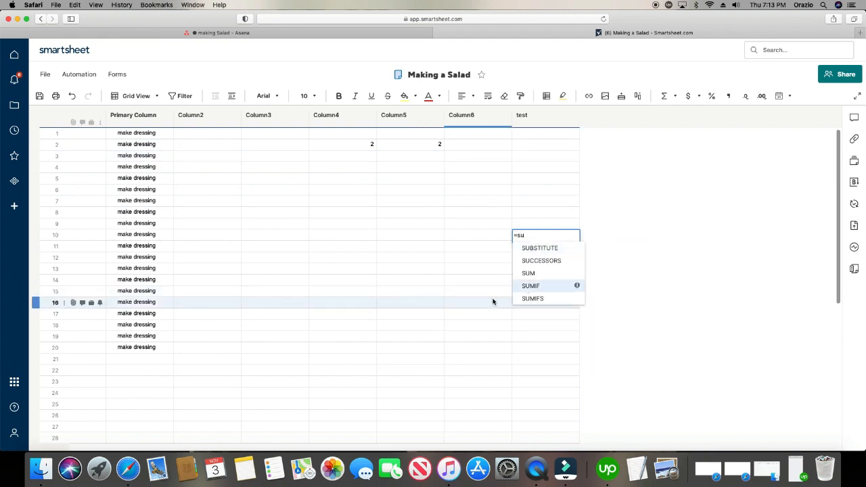
pyautogui.click(533, 274)
pyautogui.click(373, 145)
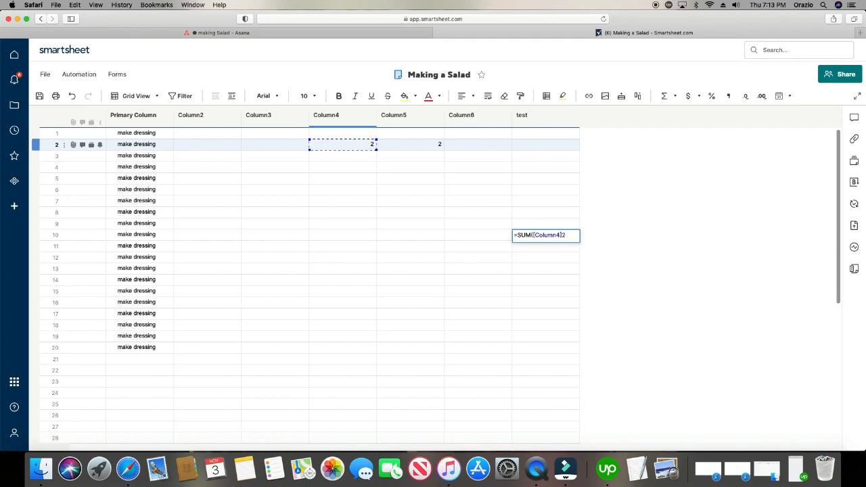
pyautogui.write('+')
pyautogui.click(425, 147)
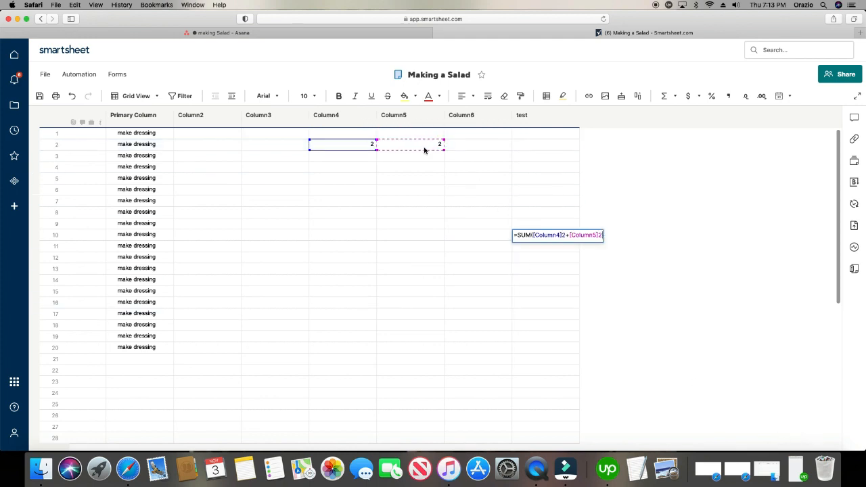
pyautogui.press('Return')
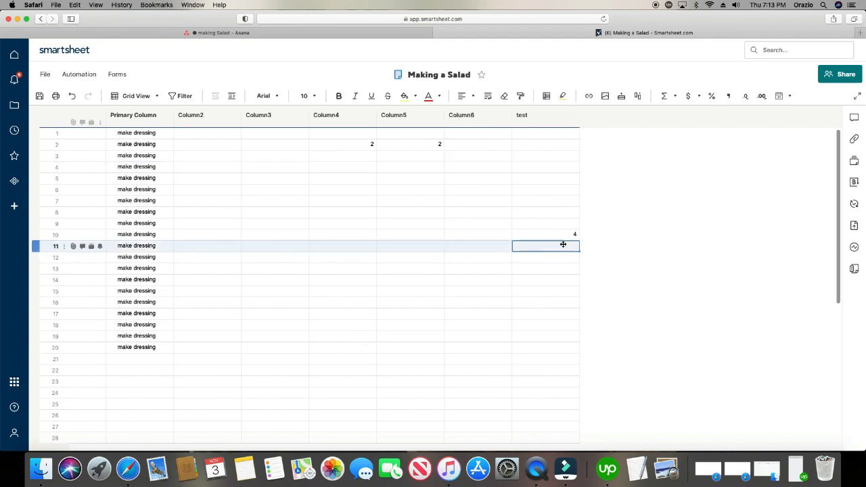
# Browse the available formula functions, including the full All Functions list.
pyautogui.click(674, 100)
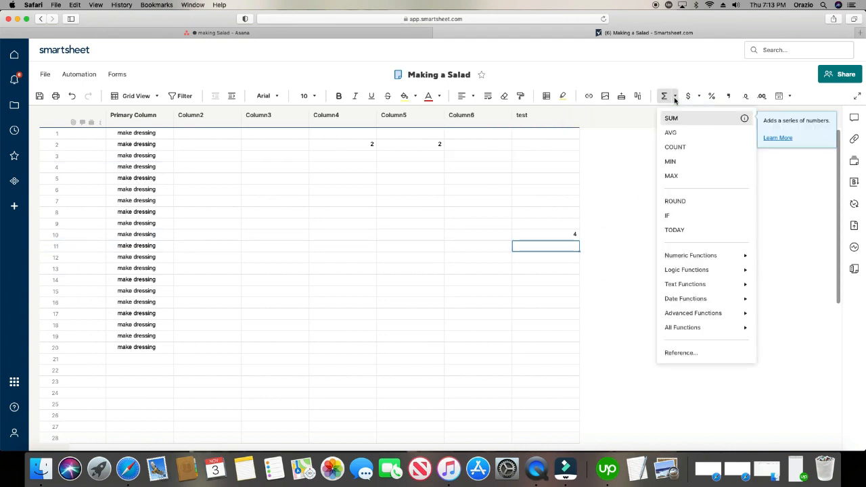
pyautogui.moveTo(699, 264)
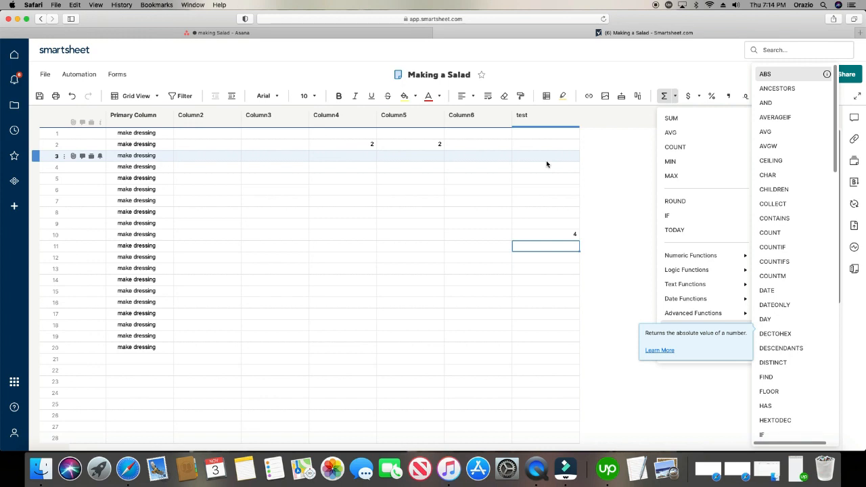
# Return to Asana and view the making Salad project as a board and again as a list.
pyautogui.click(239, 33)
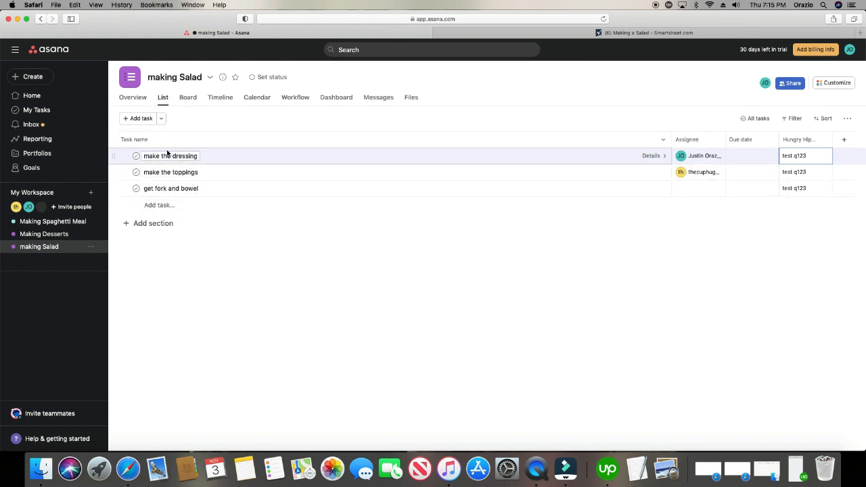
pyautogui.click(188, 98)
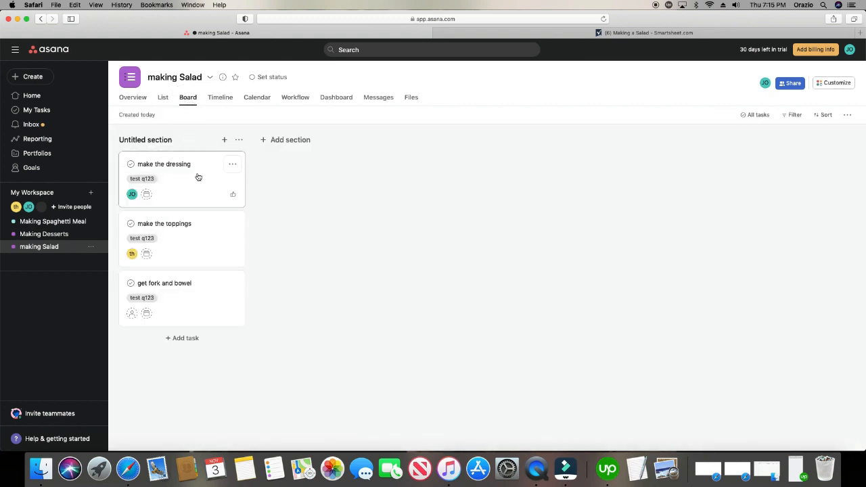
pyautogui.click(163, 97)
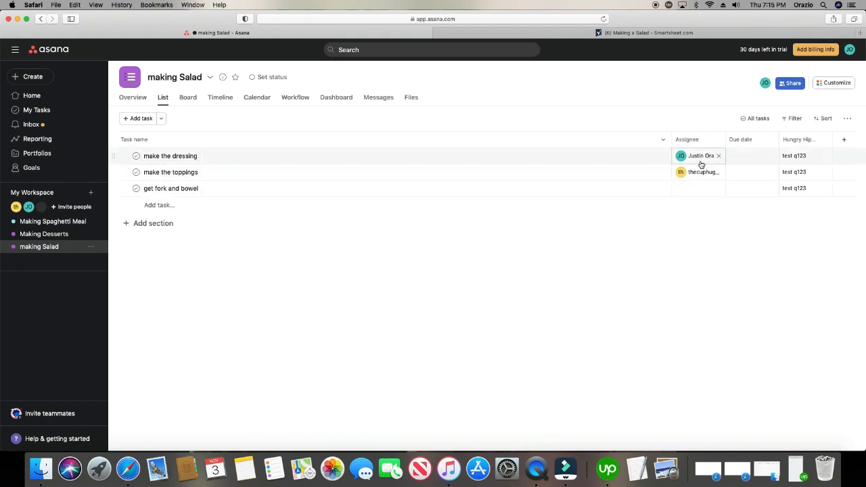
# In Board view, try to move the "make the dressing" card out of Untitled section into the empty area beside it.
pyautogui.click(184, 100)
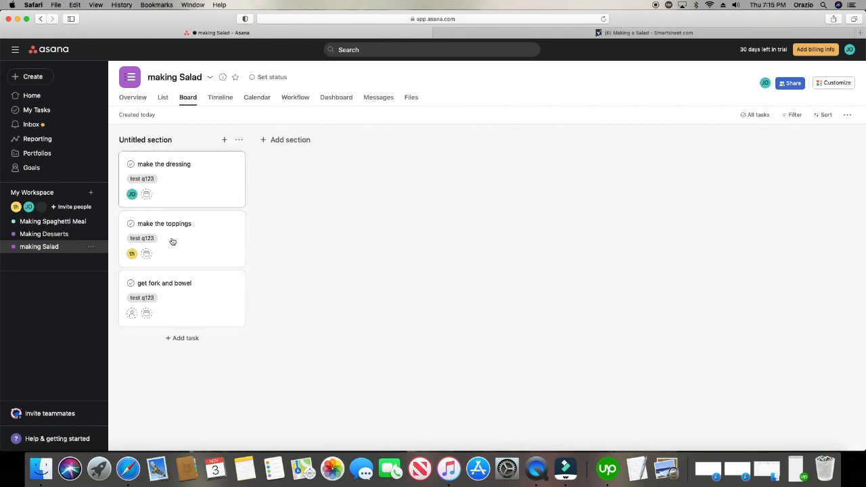
pyautogui.click(198, 183)
pyautogui.moveTo(199, 184); pyautogui.dragTo(347, 180)
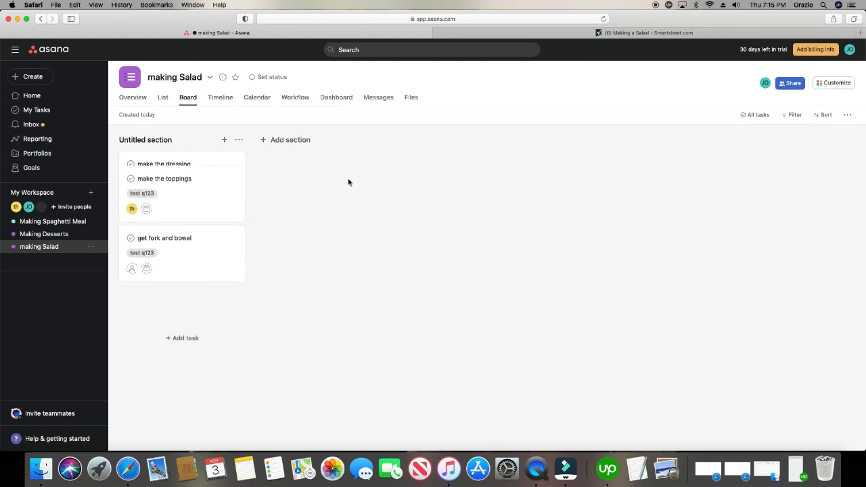
# Add a board section named "test abc" and move the "make the dressing" and "get fork and bowel" cards into it.
pyautogui.moveTo(163, 179); pyautogui.dragTo(275, 170)
pyautogui.click(287, 142)
pyautogui.write('test abc')
pyautogui.click(398, 228)
pyautogui.moveTo(139, 180); pyautogui.dragTo(301, 177)
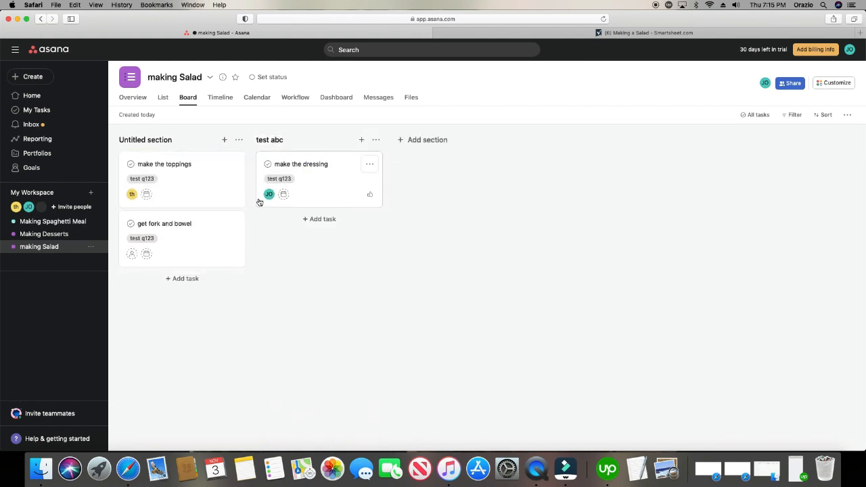
pyautogui.moveTo(335, 247); pyautogui.dragTo(334, 246)
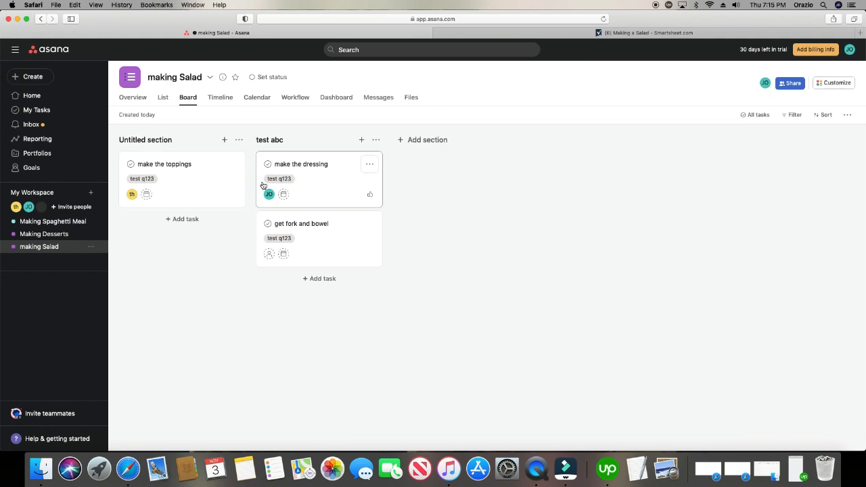
# Switch to the Smartsheet sheet, change Column2's type to Contact list and add the first suggested contact to its list.
pyautogui.click(657, 34)
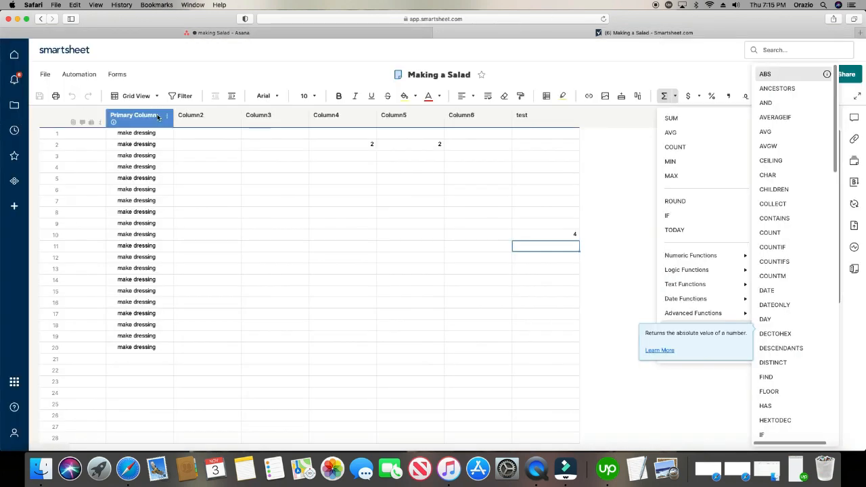
pyautogui.click(226, 134)
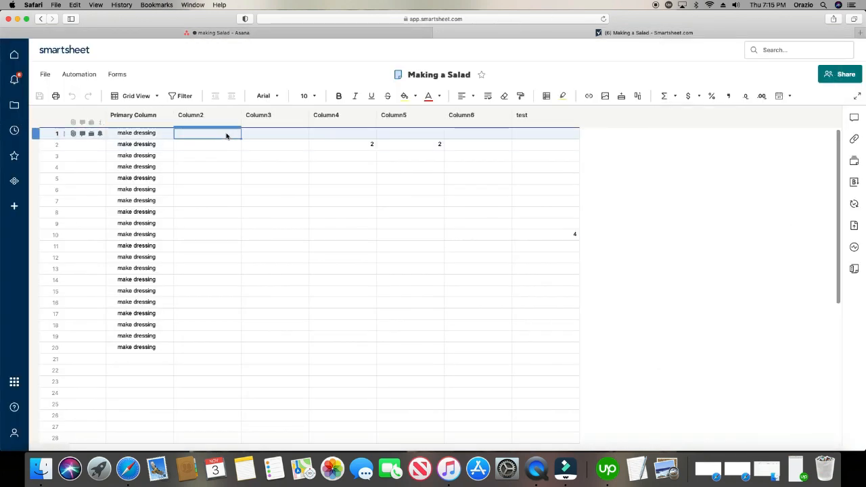
pyautogui.click(206, 119)
pyautogui.doubleClick(205, 118)
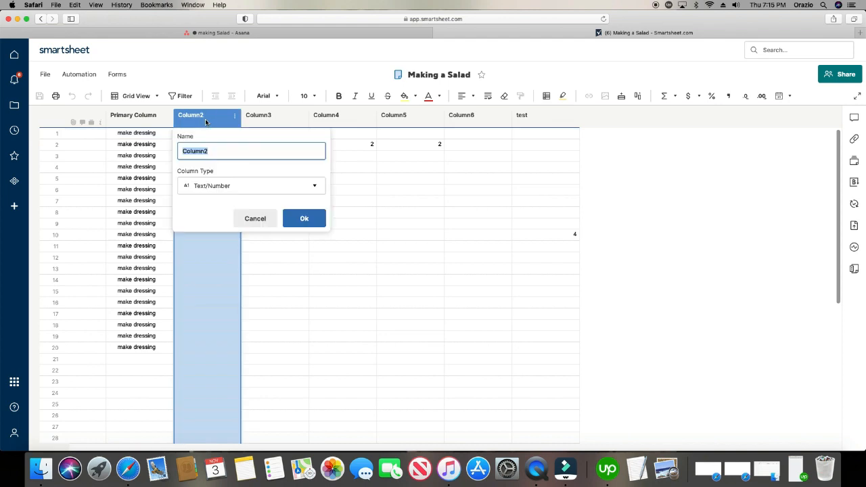
pyautogui.click(222, 187)
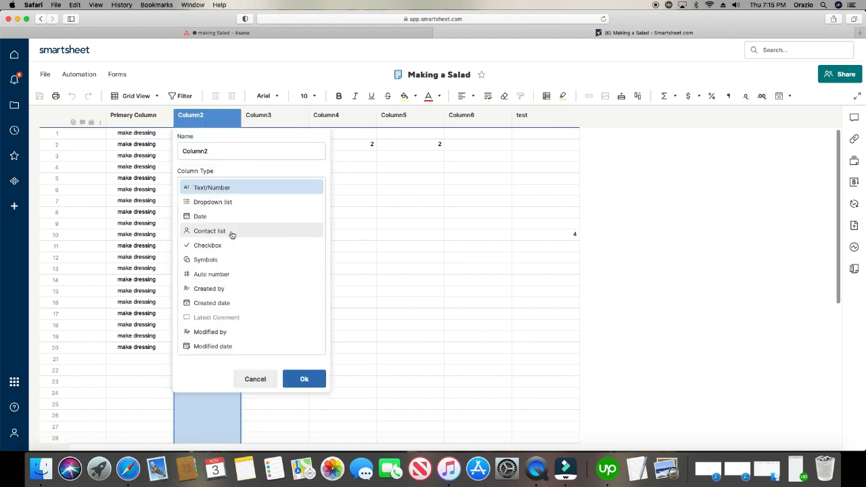
pyautogui.click(232, 233)
pyautogui.click(245, 188)
pyautogui.click(240, 233)
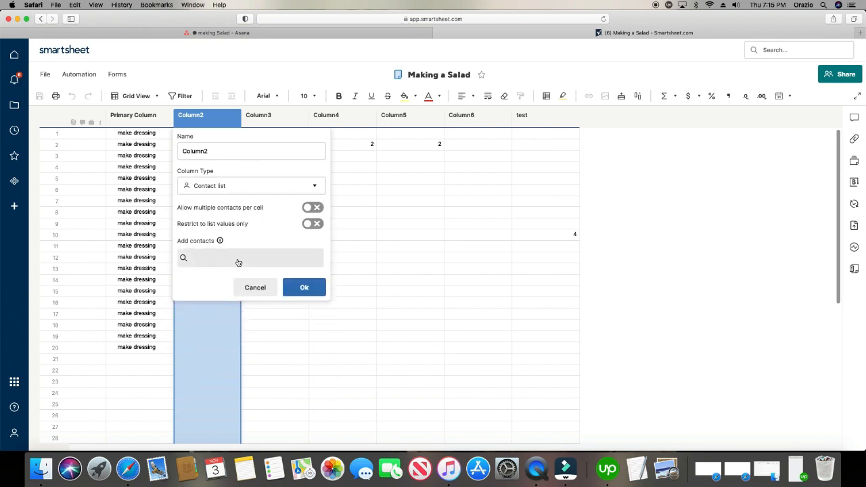
pyautogui.click(238, 261)
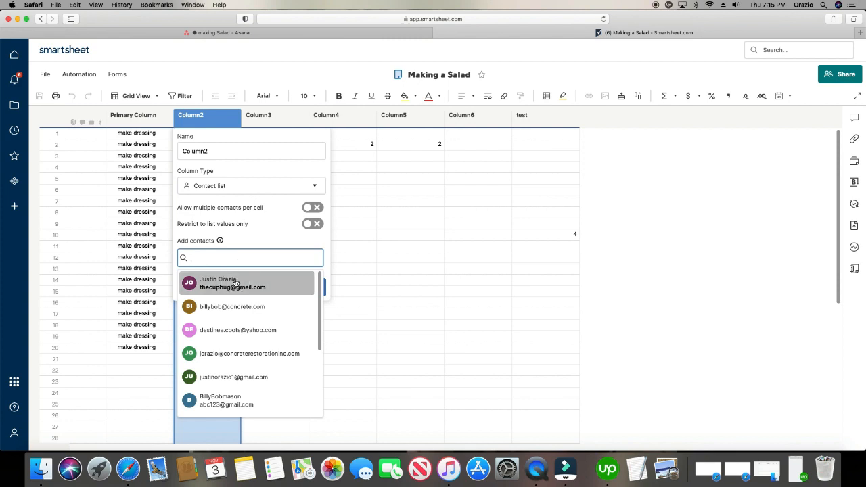
pyautogui.click(261, 286)
pyautogui.click(304, 311)
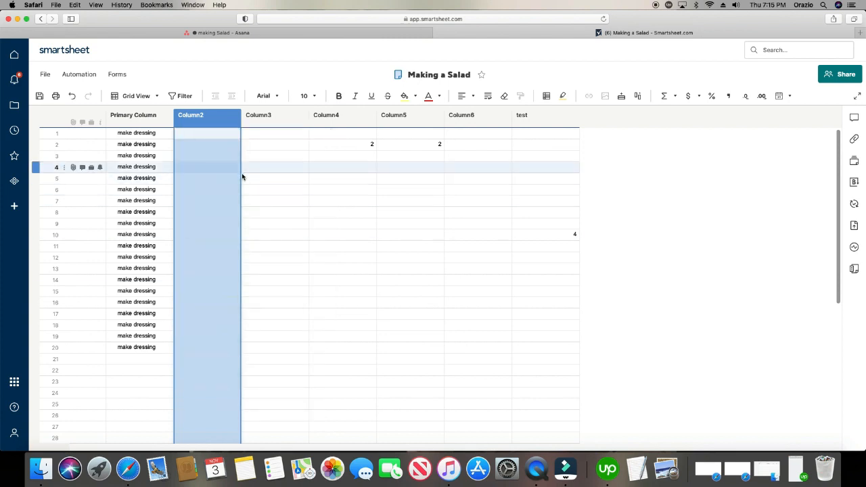
# Assign the listed contact in row 1 of Column2, dismiss the notification offer and fill the contact down to row 20.
pyautogui.click(228, 172)
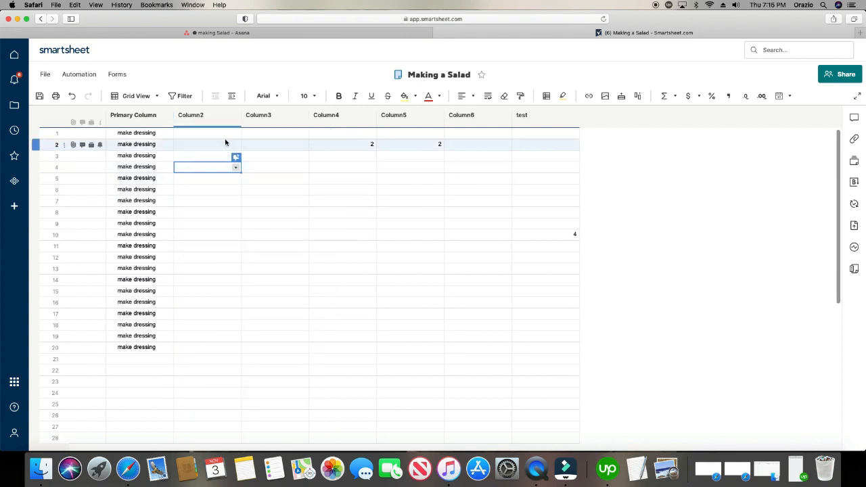
pyautogui.click(231, 135)
pyautogui.click(235, 134)
pyautogui.click(218, 148)
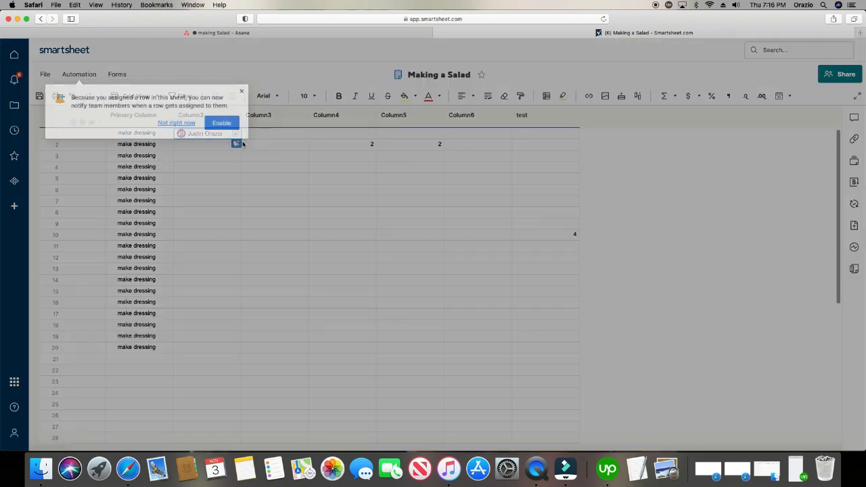
pyautogui.click(242, 93)
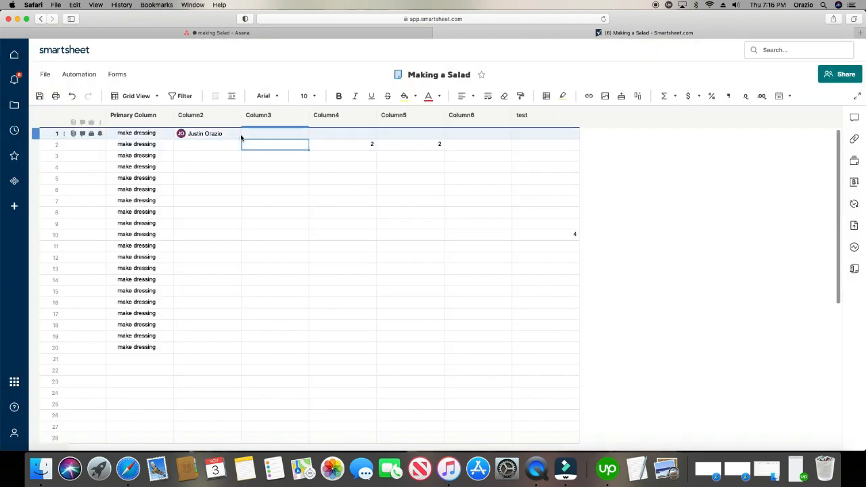
pyautogui.moveTo(238, 141); pyautogui.dragTo(239, 347)
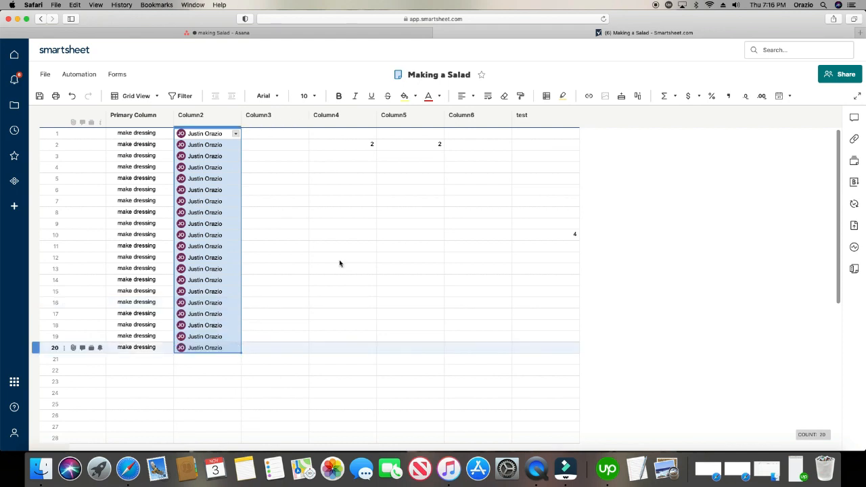
pyautogui.click(342, 246)
# Replace the contact in row 11 of Column2 with the first saved contact matching "abc" and fill it down to row 20.
pyautogui.click(218, 245)
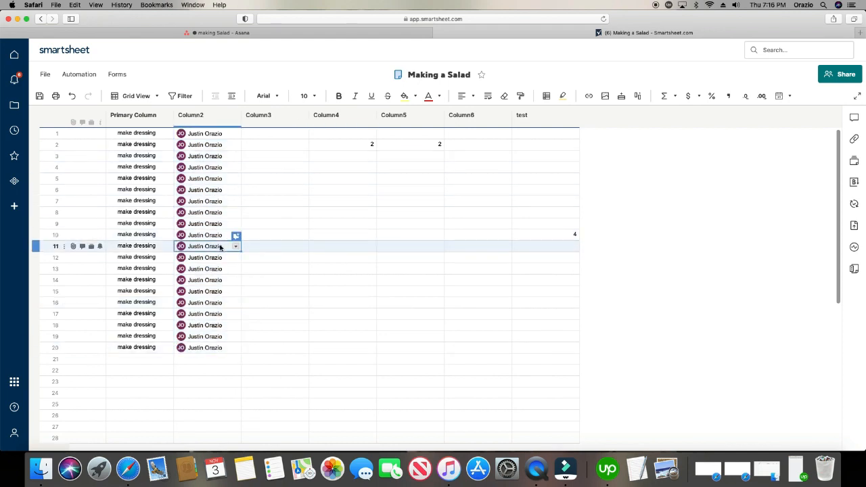
pyautogui.click(224, 247)
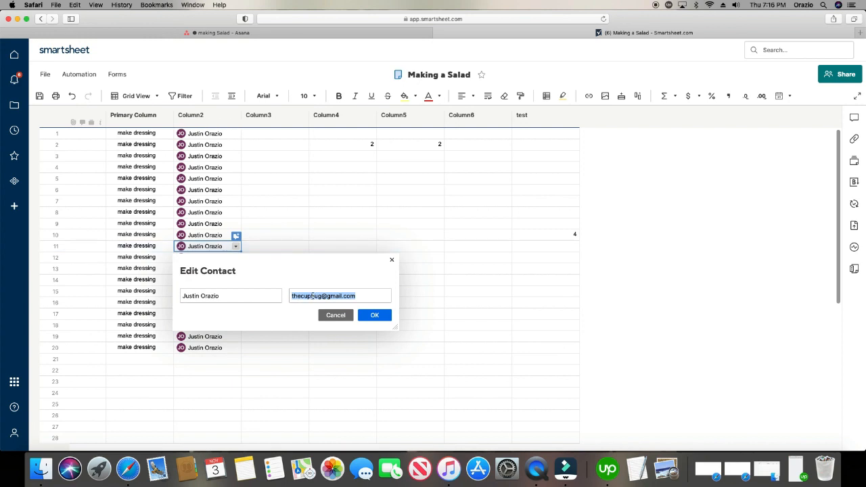
pyautogui.write('abc')
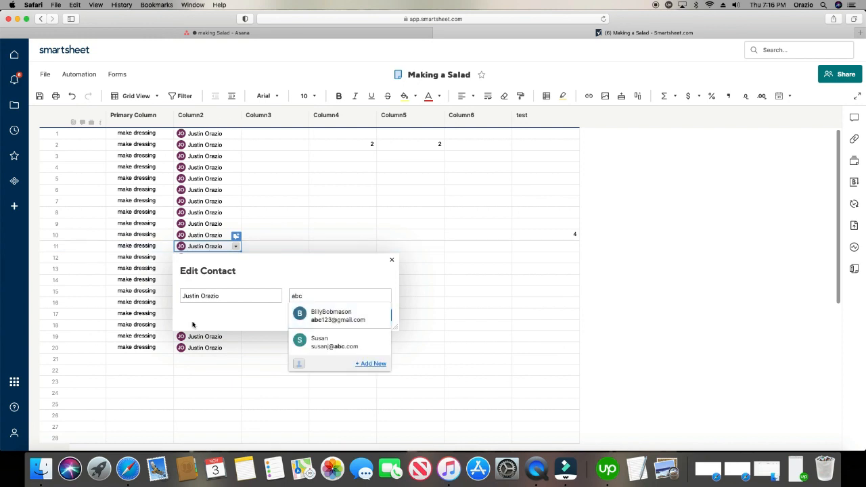
pyautogui.click(349, 316)
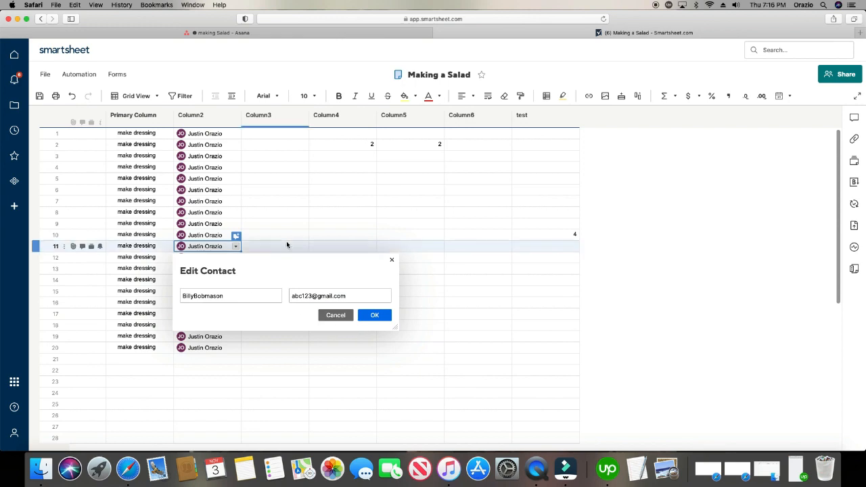
pyautogui.click(374, 314)
pyautogui.click(229, 248)
pyautogui.moveTo(238, 252); pyautogui.dragTo(227, 347)
pyautogui.click(409, 279)
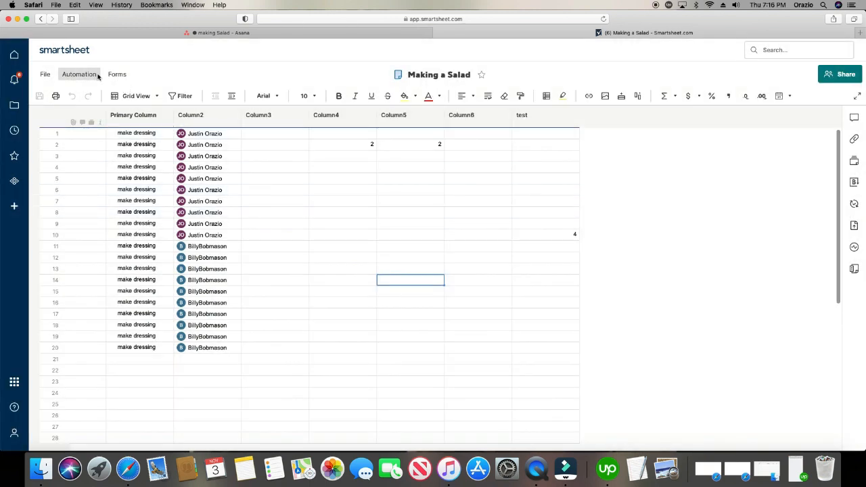
# Show the sheet in Card View and expand the second "make dressing" card.
pyautogui.click(153, 101)
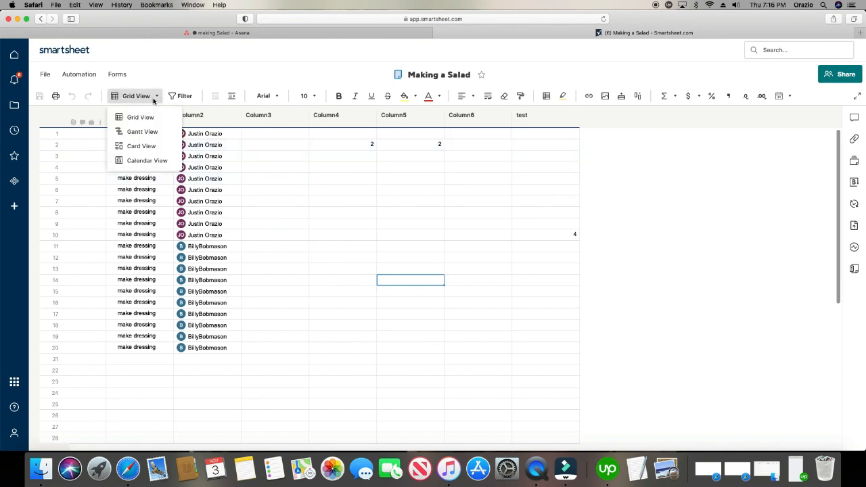
pyautogui.click(150, 147)
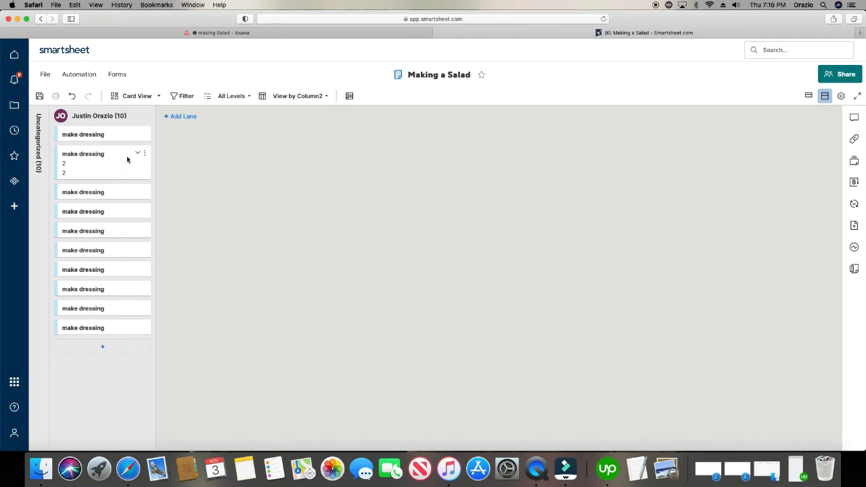
pyautogui.click(136, 154)
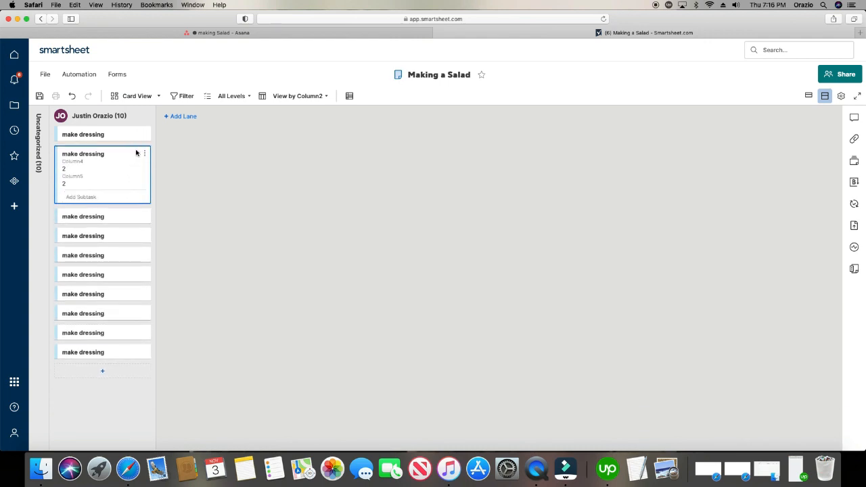
# Check the card level and View by choices, showing Level 1 cards briefly before restoring All Levels.
pyautogui.click(227, 96)
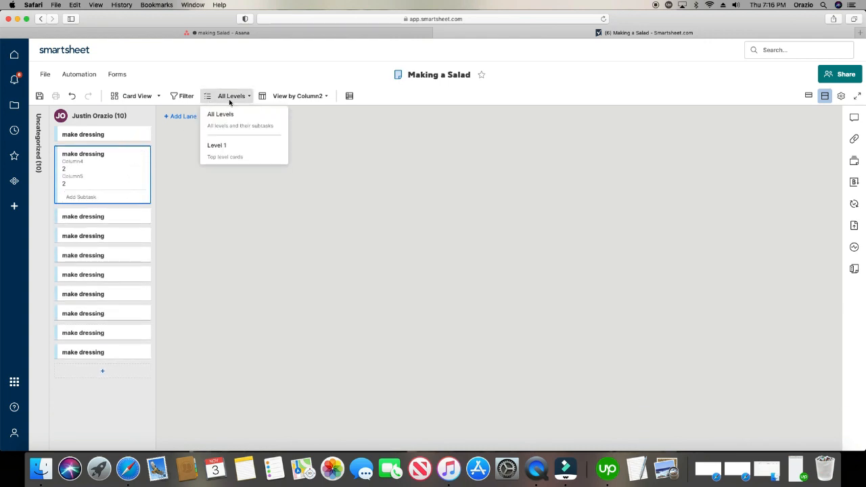
pyautogui.click(293, 98)
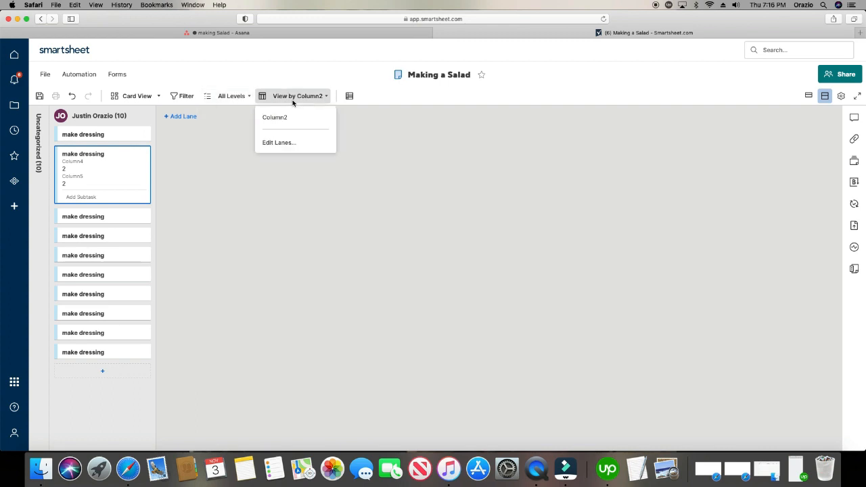
pyautogui.click(286, 119)
pyautogui.click(296, 100)
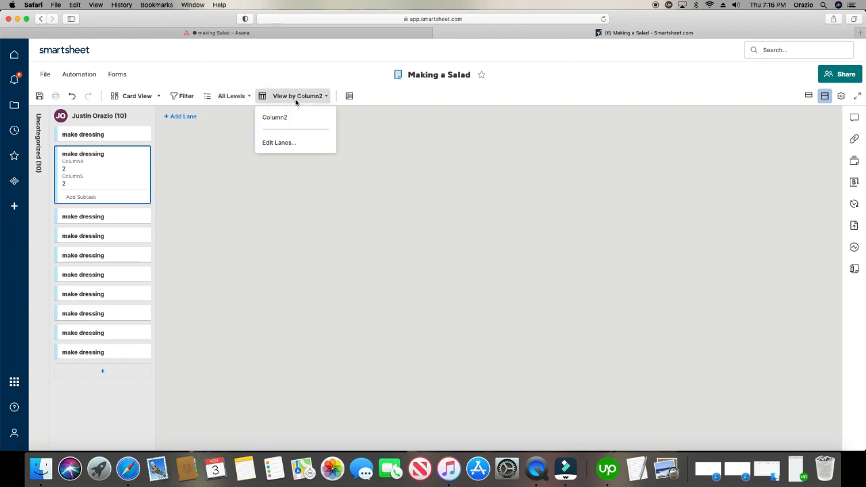
pyautogui.click(245, 96)
pyautogui.click(238, 117)
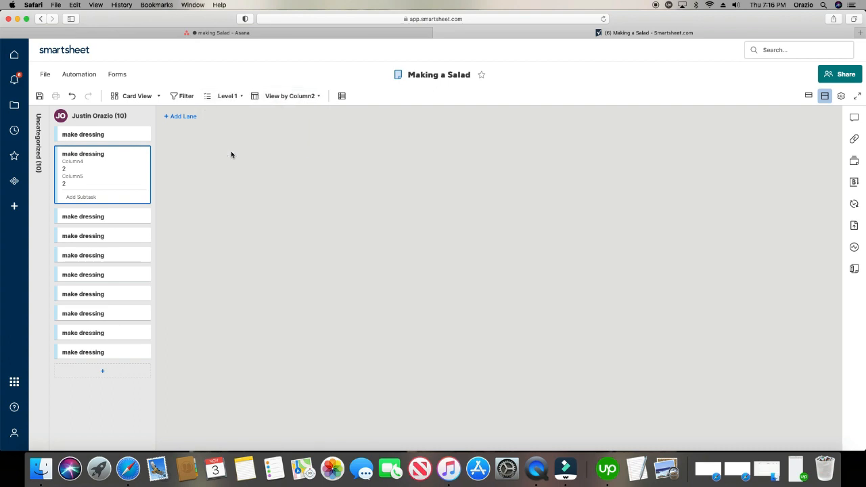
pyautogui.click(232, 97)
pyautogui.click(234, 116)
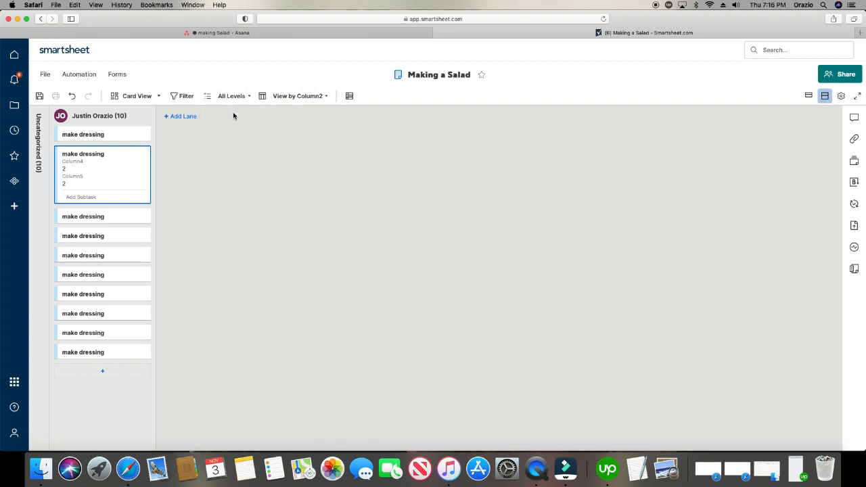
# Try to add a new lane named "test abc" beside the existing contact lane.
pyautogui.moveTo(124, 217); pyautogui.dragTo(174, 123)
pyautogui.click(183, 117)
pyautogui.write('test')
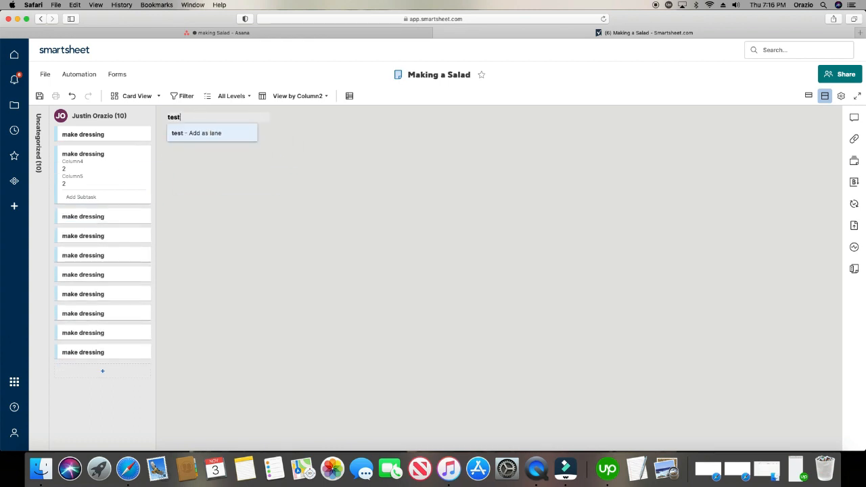
pyautogui.write(' abc')
pyautogui.click(290, 168)
pyautogui.click(181, 117)
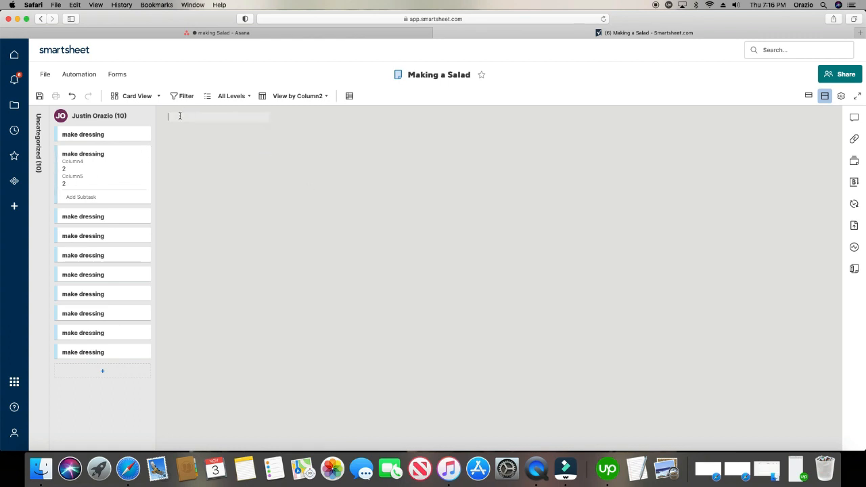
pyautogui.write('tes')
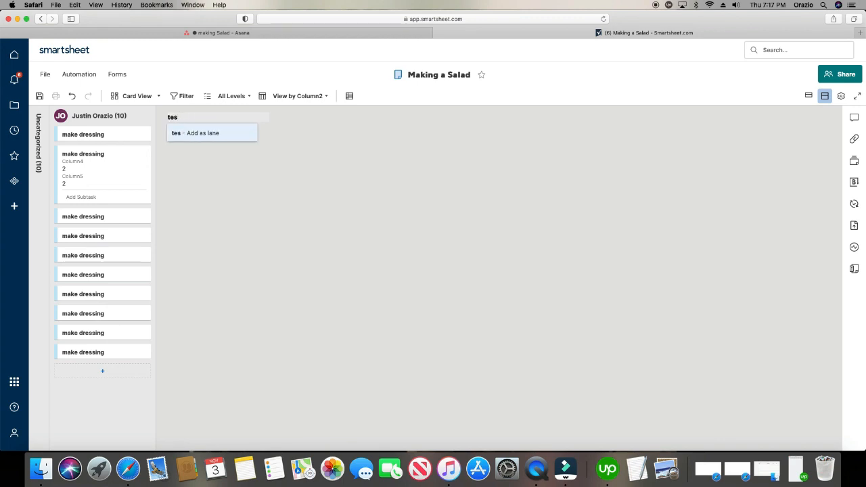
# Look at the Edit Lanes settings for Column2 and close them without changes.
pyautogui.click(308, 95)
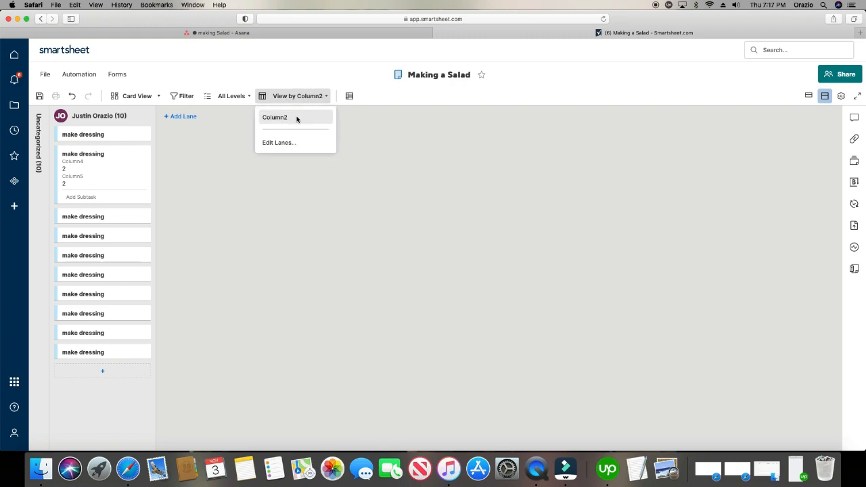
pyautogui.click(274, 141)
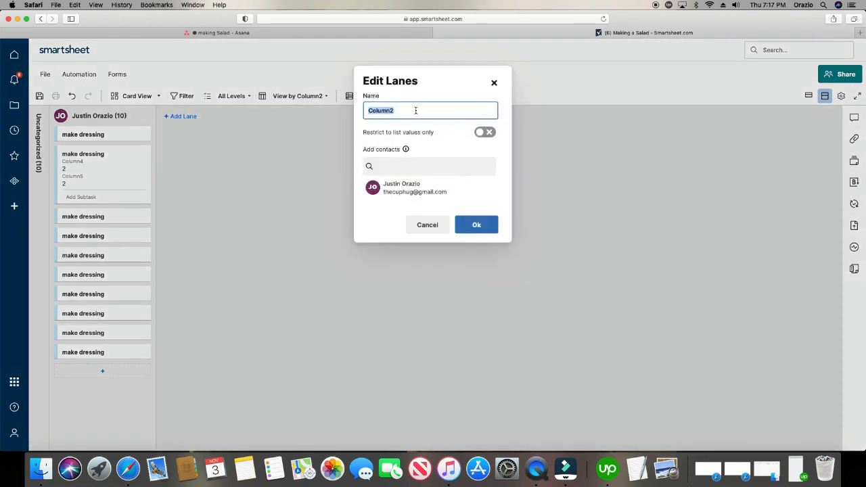
pyautogui.click(493, 83)
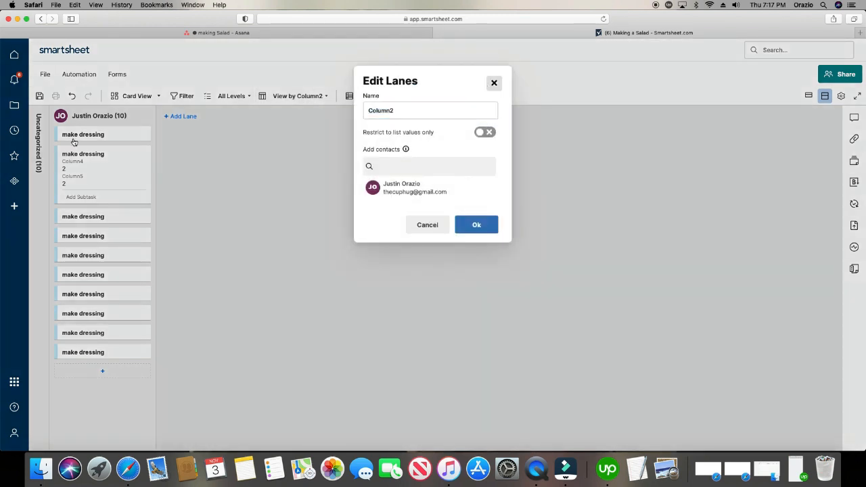
# Reorder the contact lane by moving the expanded card near the end and shifting another "make dressing" card.
pyautogui.moveTo(108, 162); pyautogui.dragTo(100, 319)
pyautogui.moveTo(97, 215); pyautogui.dragTo(108, 160)
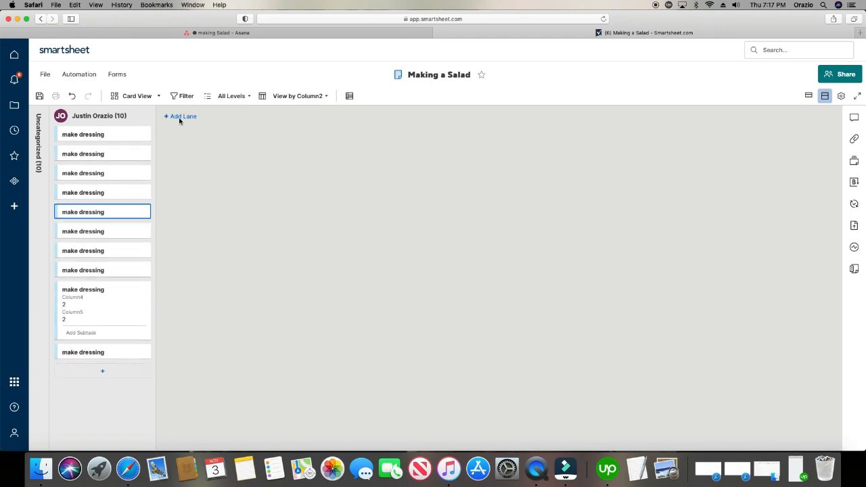
# Return to Asana and view the making Salad project as a calendar.
pyautogui.click(196, 34)
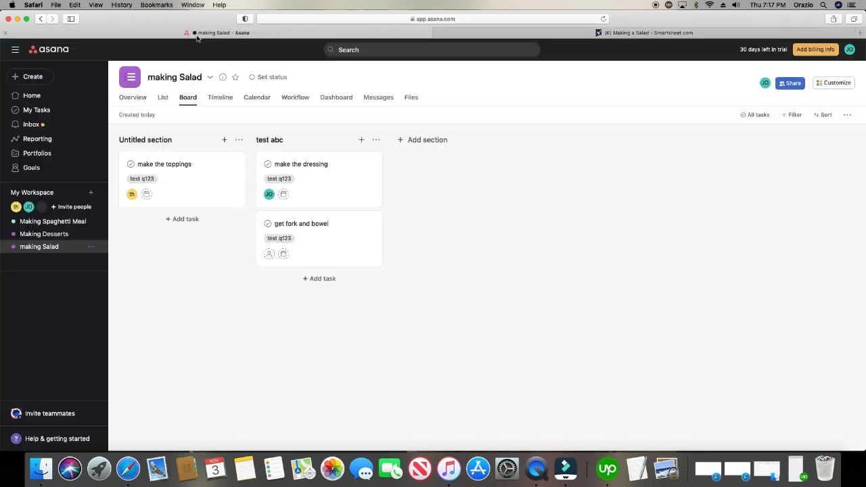
pyautogui.click(248, 101)
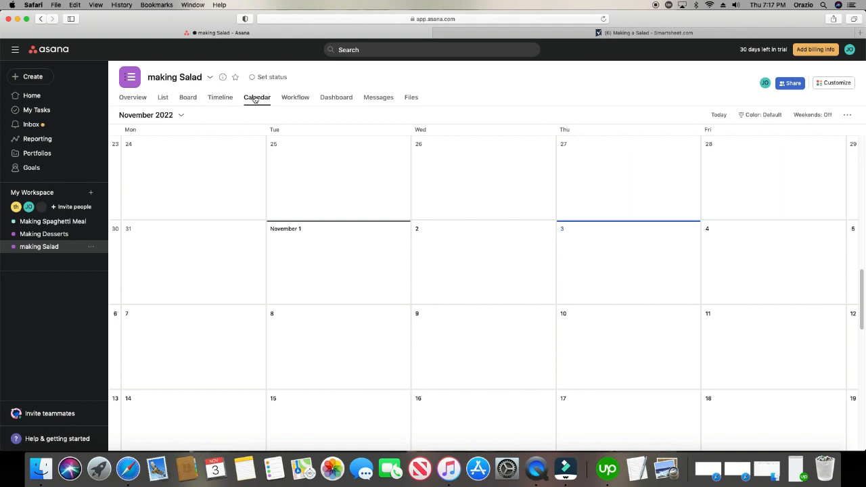
# Look over the making Salad calendar in Asana, and switch to Smartsheet to browse the Making a Salad sheet in Calendar View.
pyautogui.scroll(-1, 332, 223)
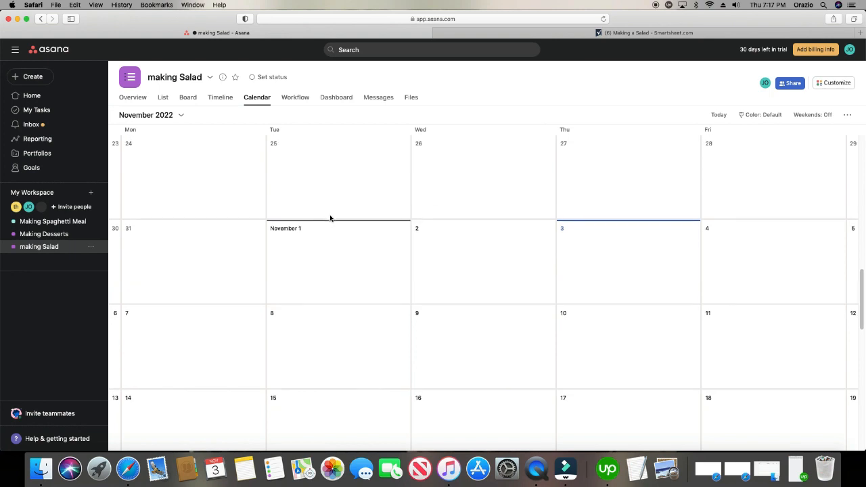
pyautogui.scroll(2, 331, 221)
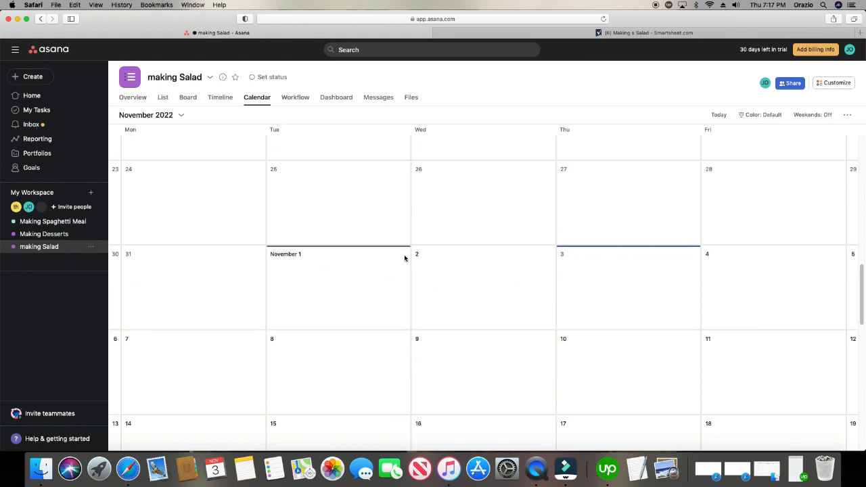
pyautogui.click(615, 33)
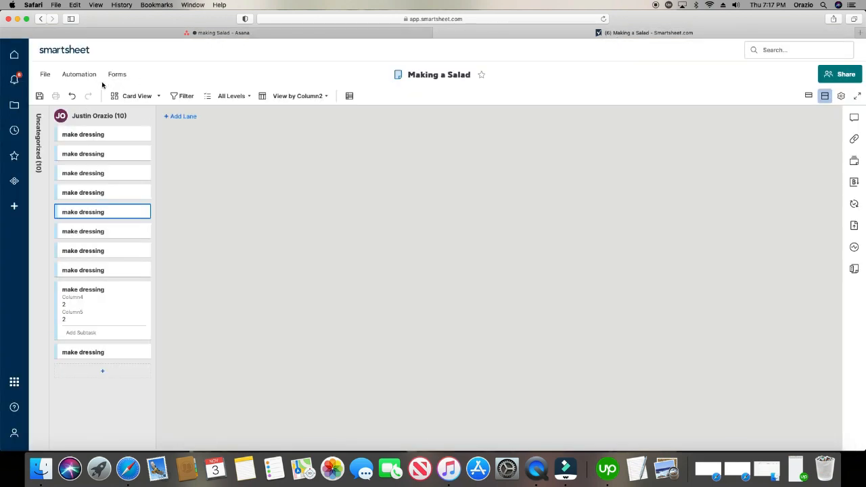
pyautogui.click(148, 99)
pyautogui.click(143, 163)
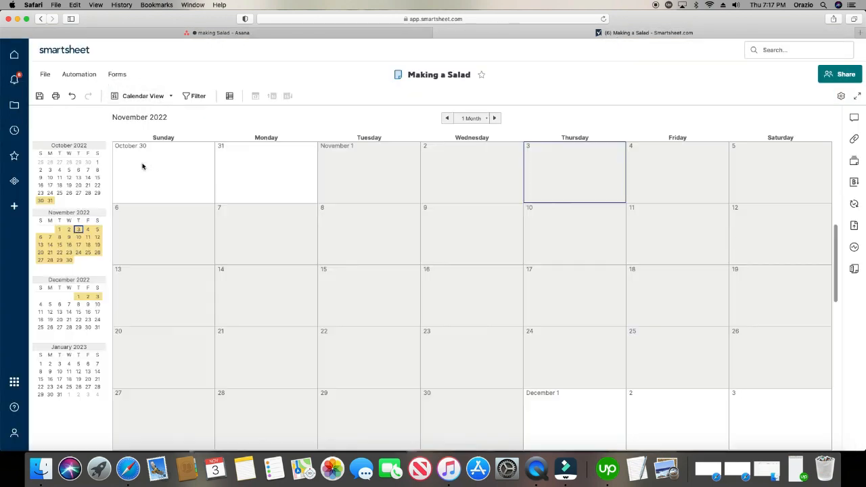
pyautogui.scroll(4, 465, 293)
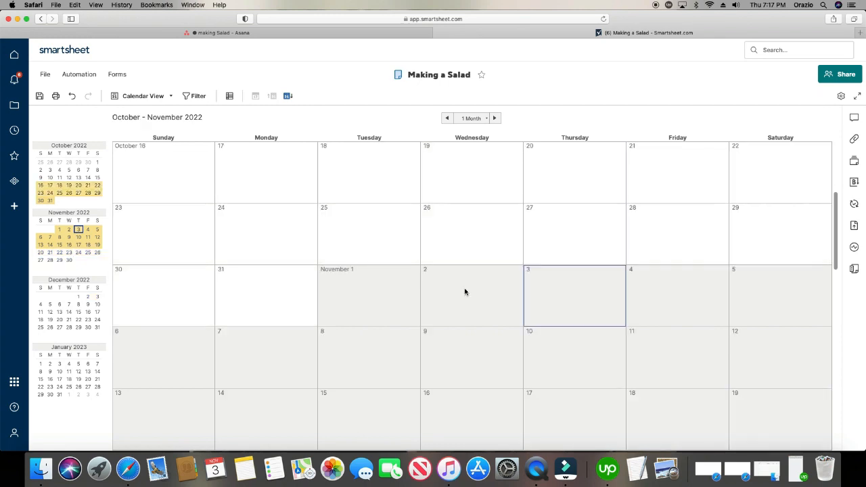
pyautogui.scroll(1, 464, 292)
pyautogui.scroll(-1, 463, 288)
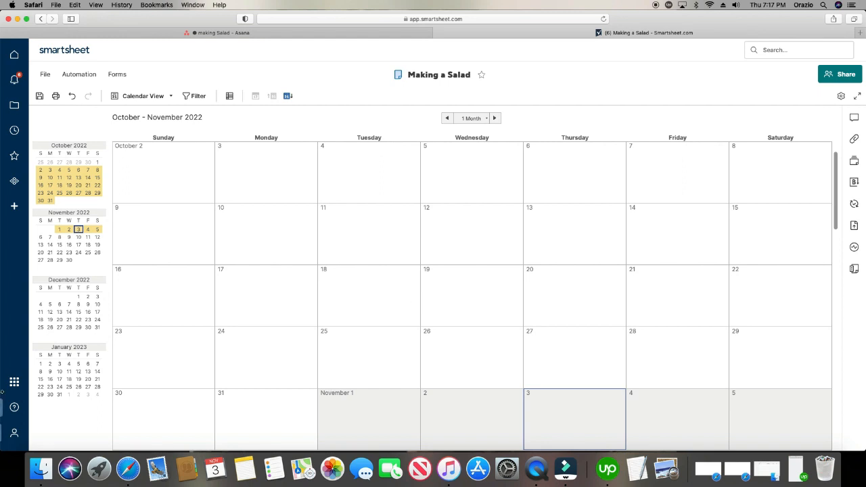
# Look at the Solution Center and WorkApps choices in Smartsheet, and return to Asana to view the making Salad timeline.
pyautogui.click(14, 382)
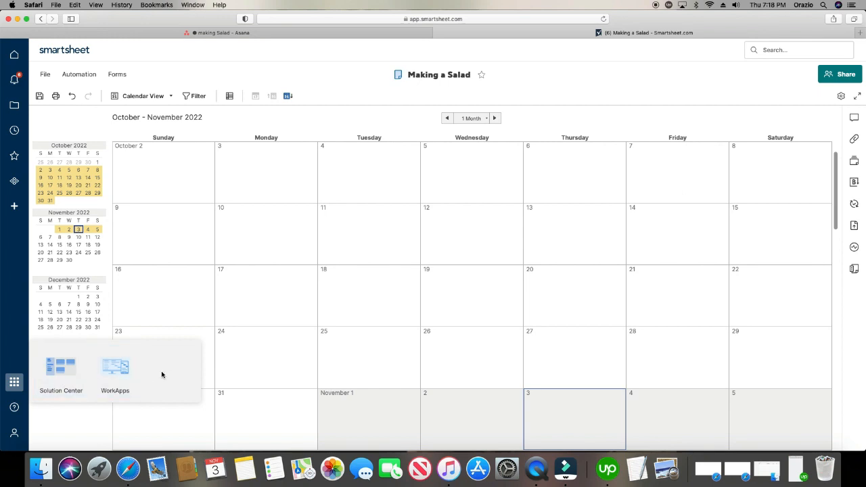
pyautogui.click(378, 347)
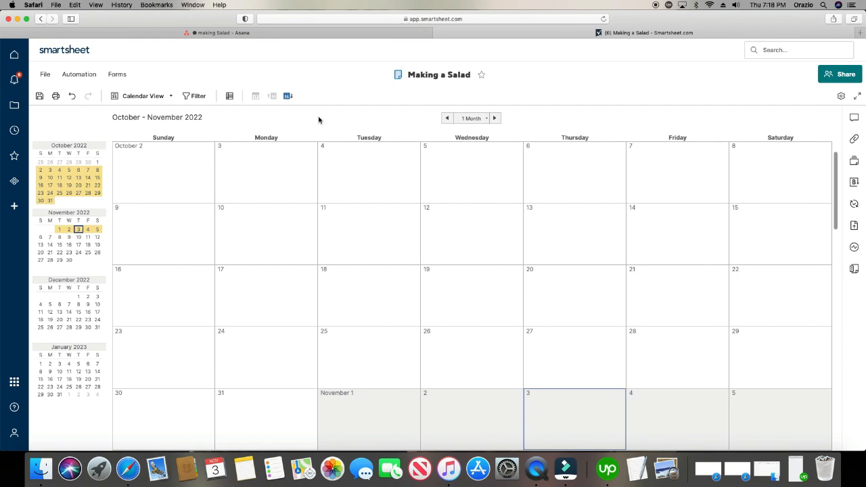
pyautogui.click(280, 37)
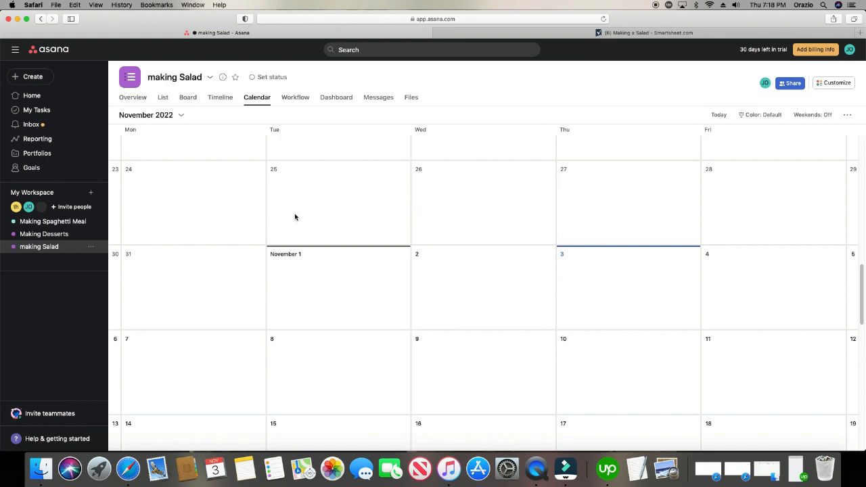
pyautogui.click(217, 100)
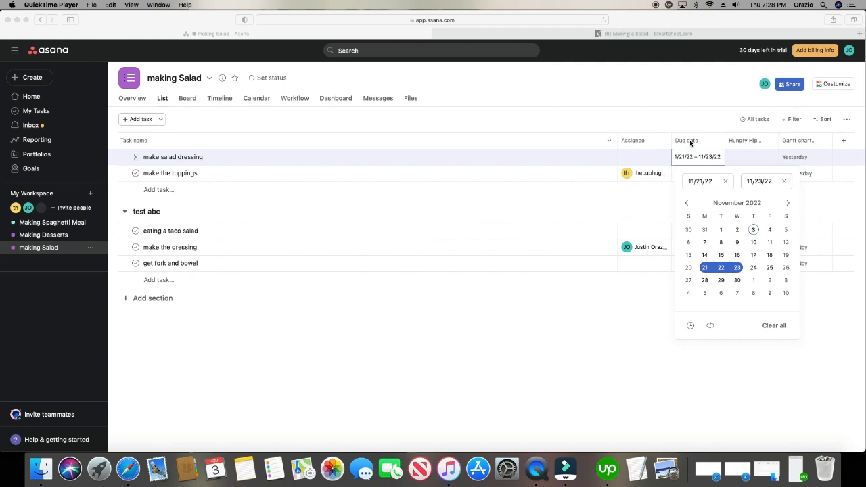
# Add a Date field titled "Gantt chart dates" to the making Salad task list.
pyautogui.click(844, 142)
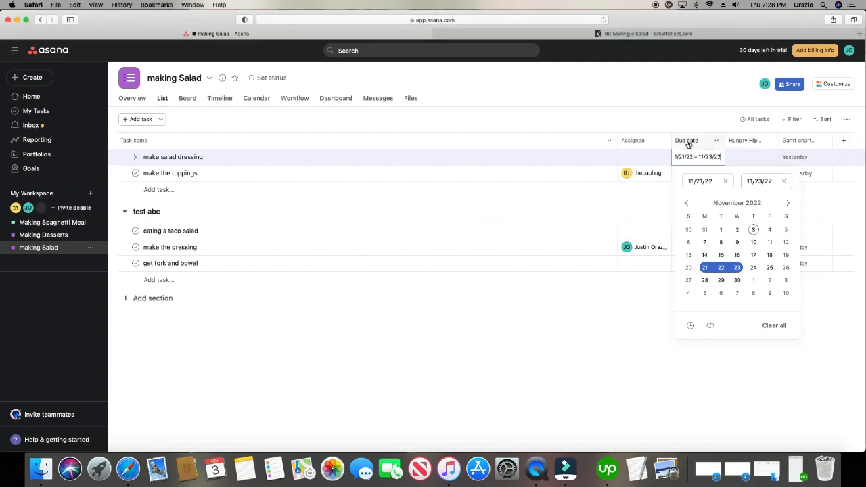
pyautogui.click(843, 142)
pyautogui.click(793, 205)
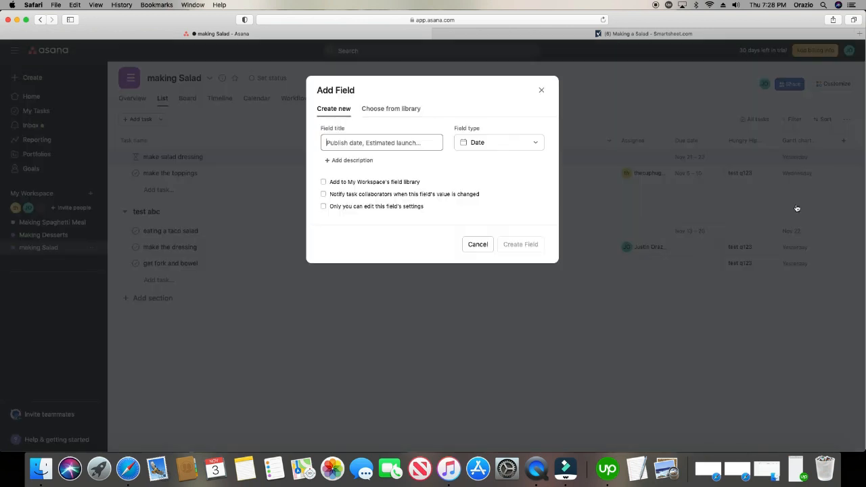
pyautogui.click(349, 143)
pyautogui.write('gantt')
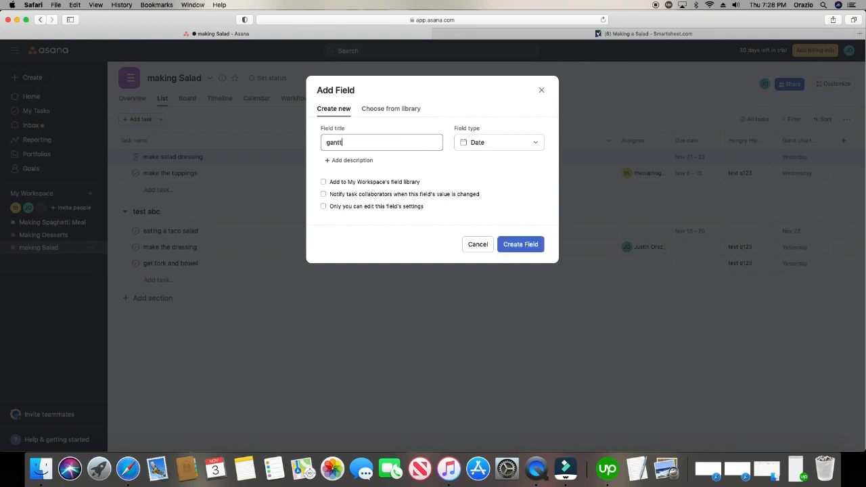
pyautogui.write(' chart dates')
pyautogui.click(511, 245)
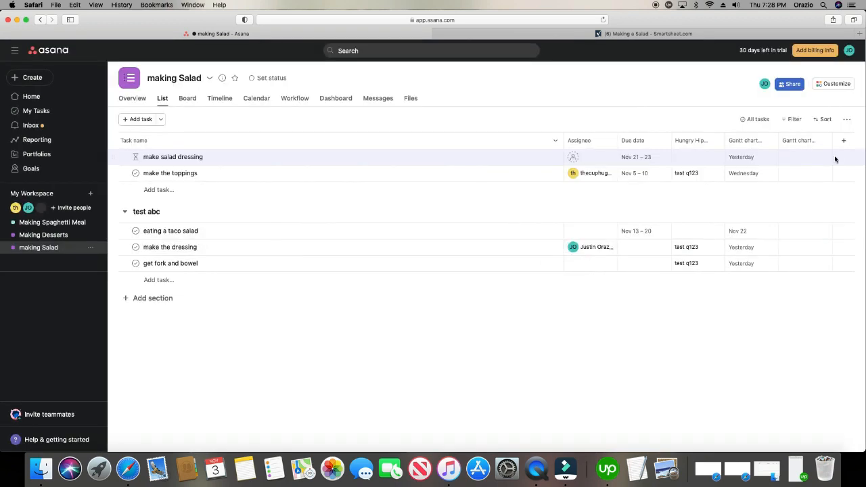
# Compare the date pickers of the new Gantt chart dates field and the Due date field for "make salad dressing" without changing them.
pyautogui.click(796, 161)
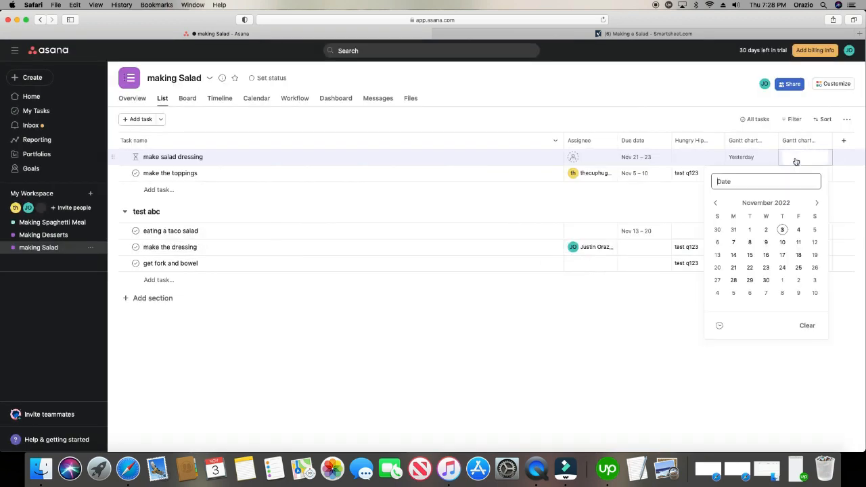
pyautogui.click(594, 364)
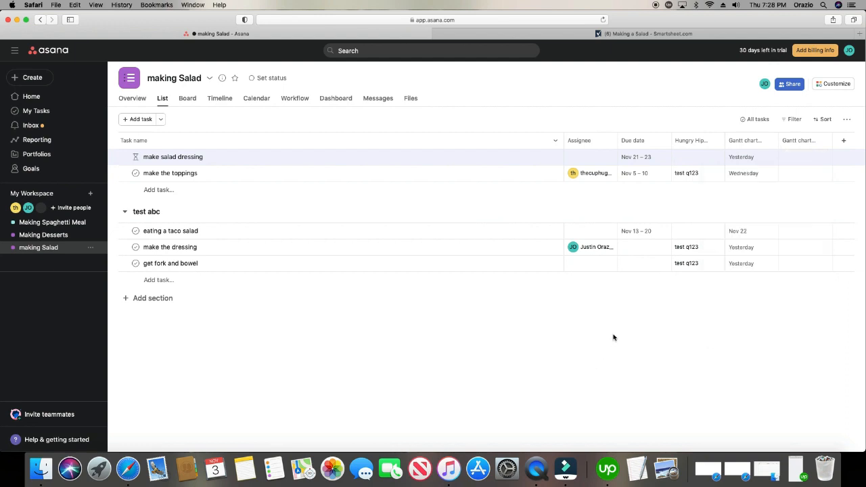
pyautogui.click(641, 157)
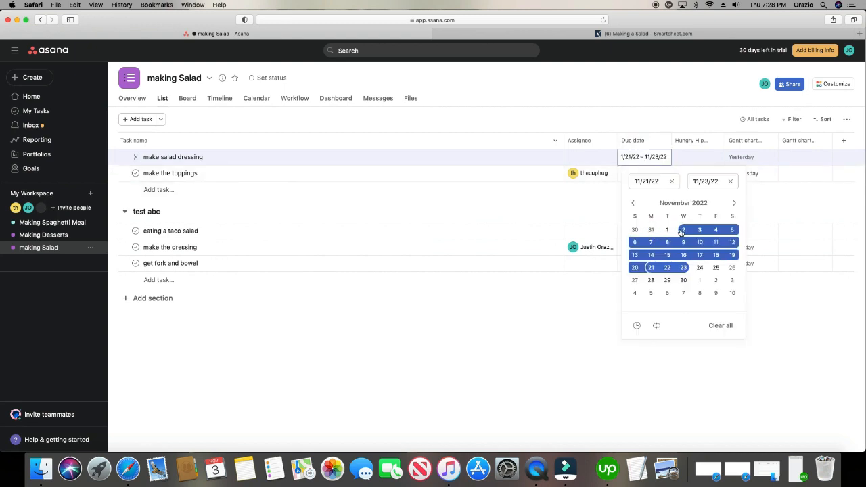
pyautogui.click(658, 183)
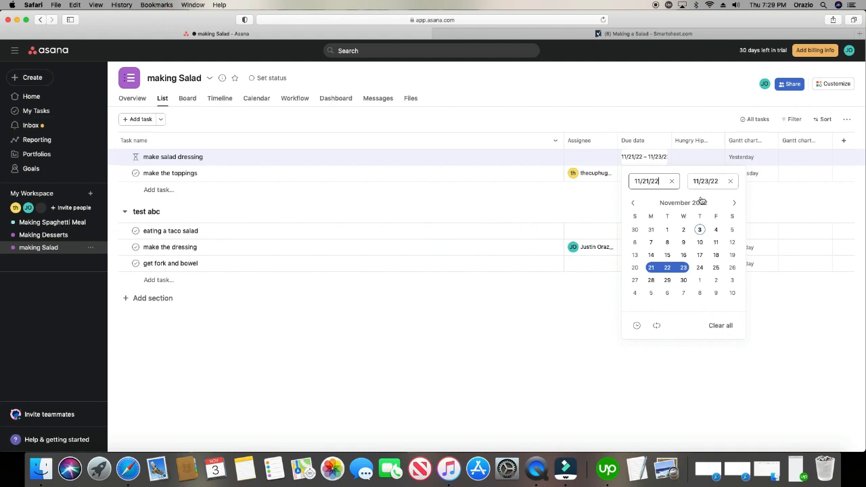
pyautogui.click(542, 354)
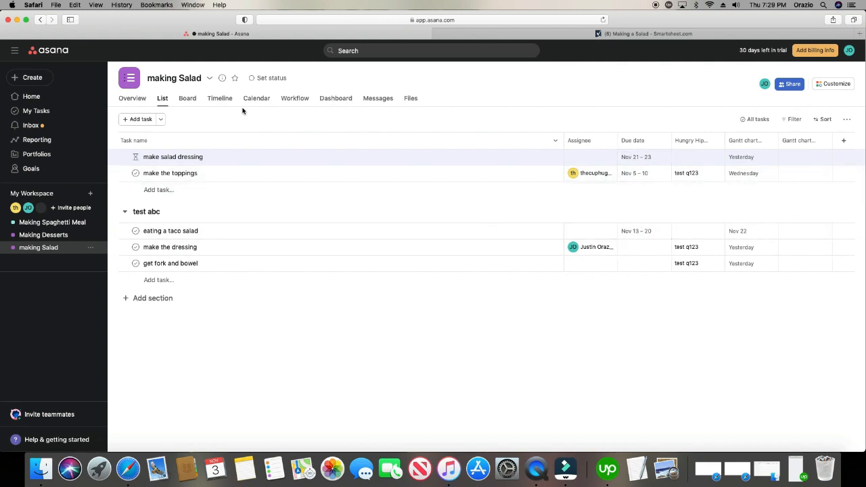
# On the project timeline, make "eating a taco salad" dependent on "make the toppings" and move its start to November 14.
pyautogui.click(215, 100)
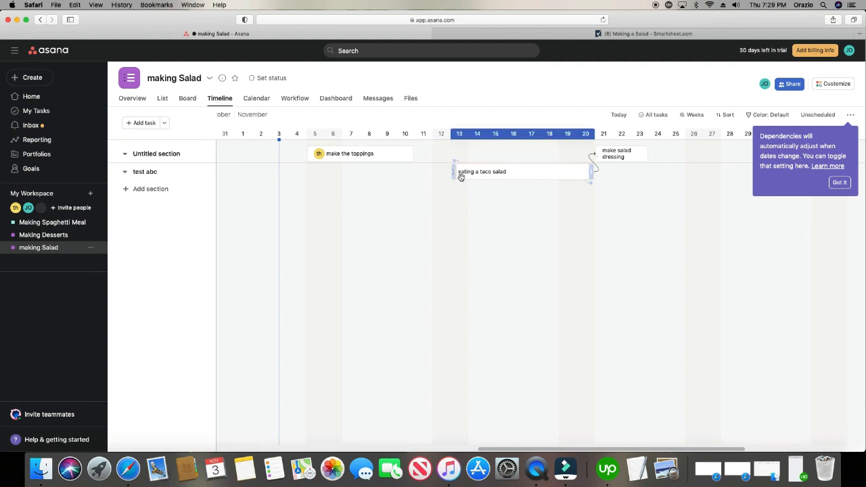
pyautogui.moveTo(522, 175); pyautogui.dragTo(510, 207)
pyautogui.moveTo(455, 164); pyautogui.dragTo(405, 157)
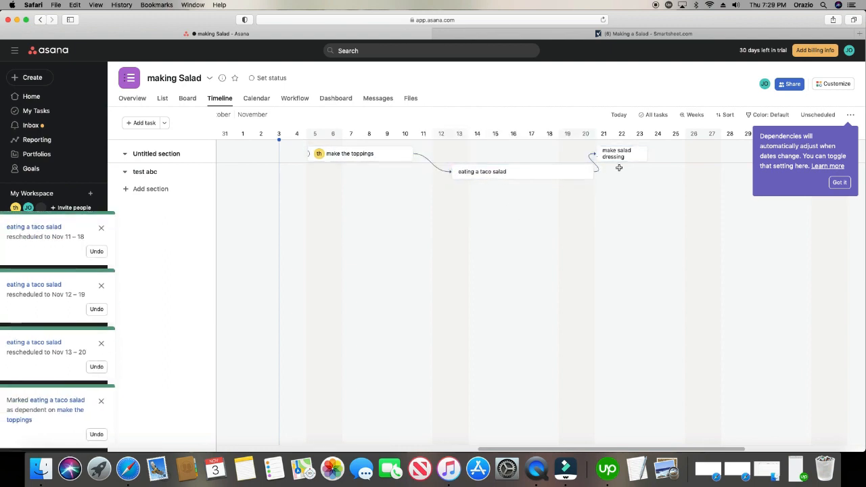
pyautogui.moveTo(453, 172)
pyautogui.mouseDown()
pyautogui.moveTo(422, 175)
pyautogui.moveTo(469, 174)
pyautogui.mouseUp()
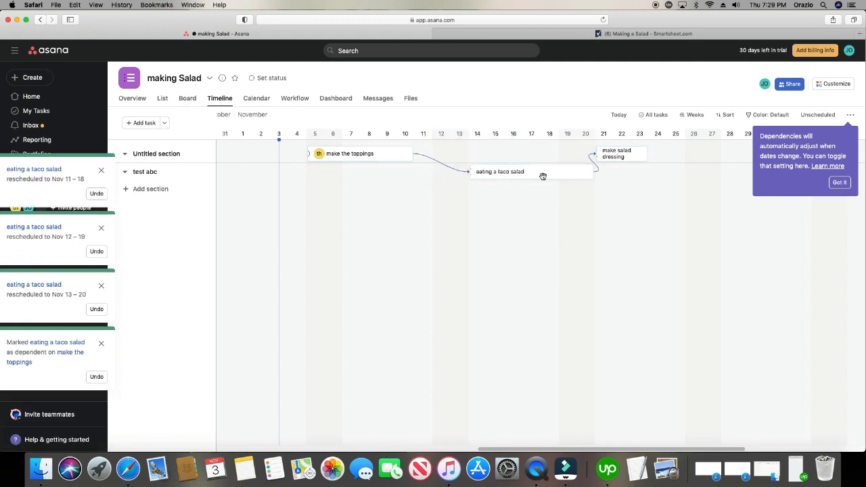
pyautogui.click(838, 183)
# Check the due date in the "eating a taco salad" task details and set its Hungry Hippo field to "test".
pyautogui.click(505, 175)
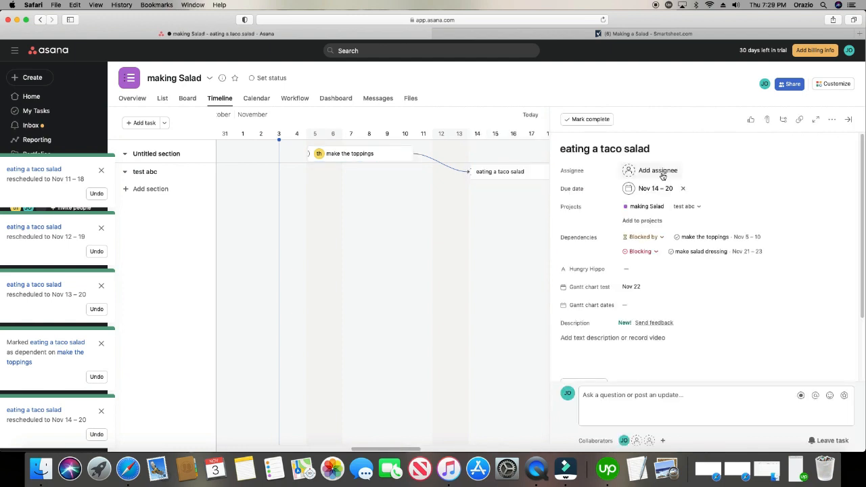
pyautogui.click(667, 188)
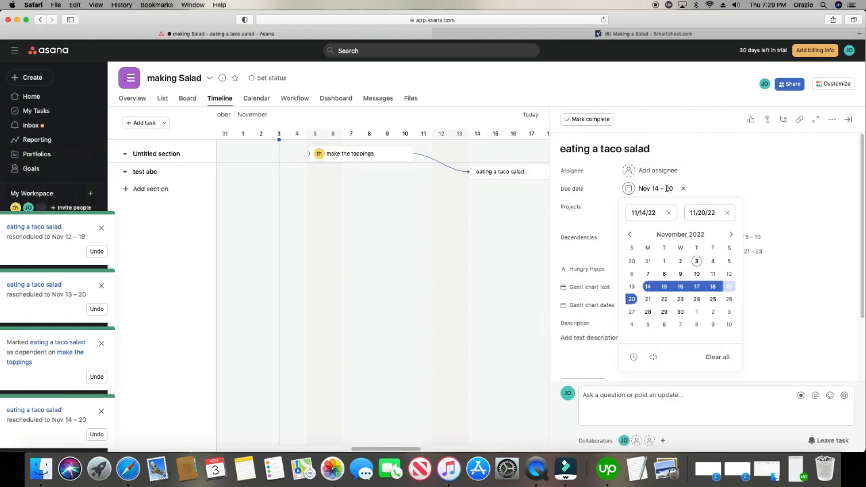
pyautogui.click(773, 177)
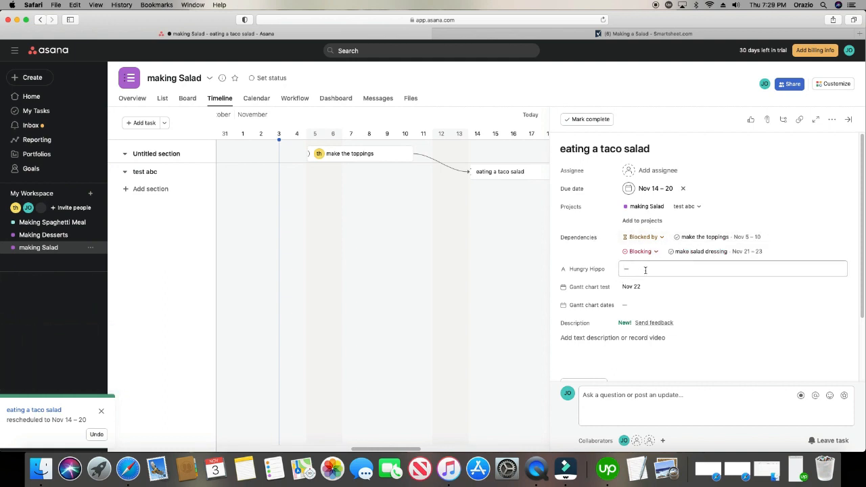
pyautogui.click(628, 269)
pyautogui.write('test')
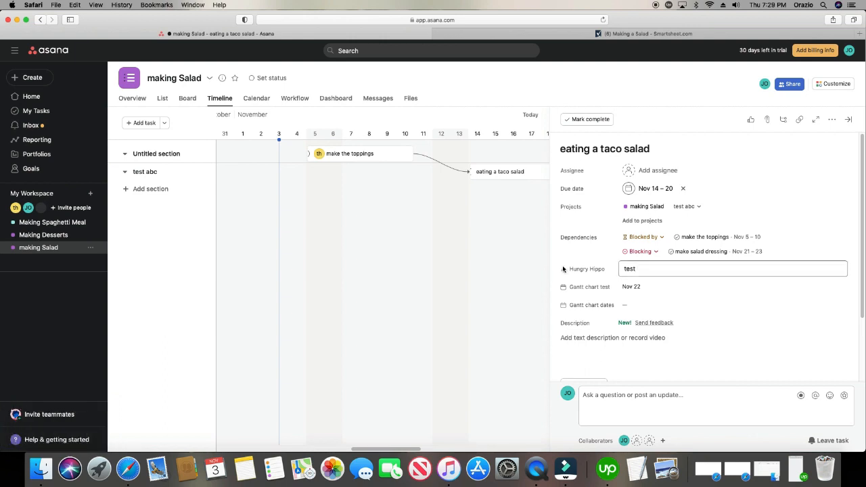
pyautogui.click(508, 269)
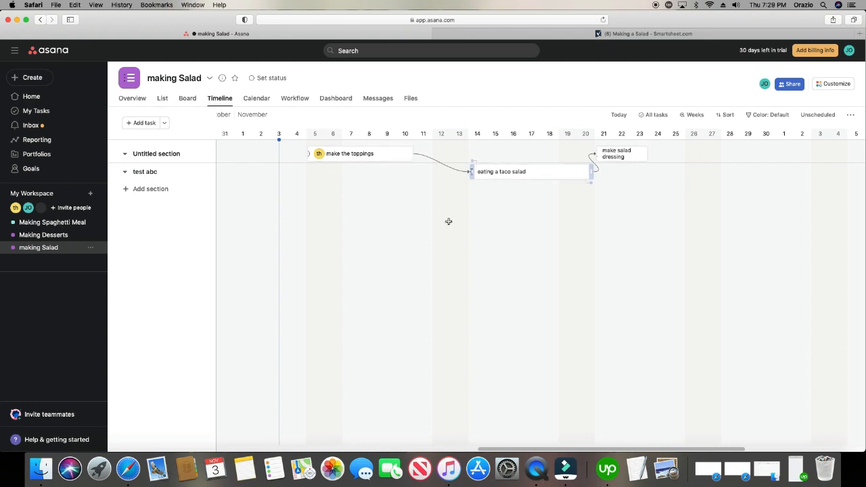
# Review the making Salad tasks as a list, and switch to Smartsheet to show the Making a Salad sheet in Grid View.
pyautogui.click(162, 100)
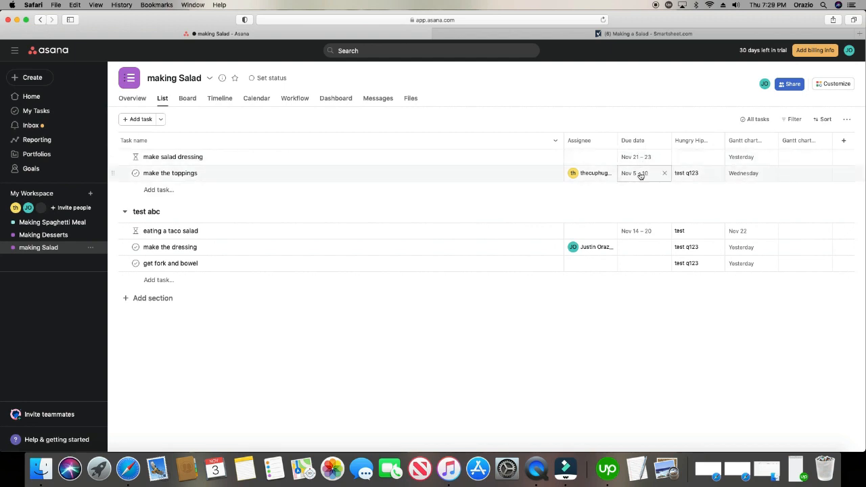
pyautogui.click(595, 35)
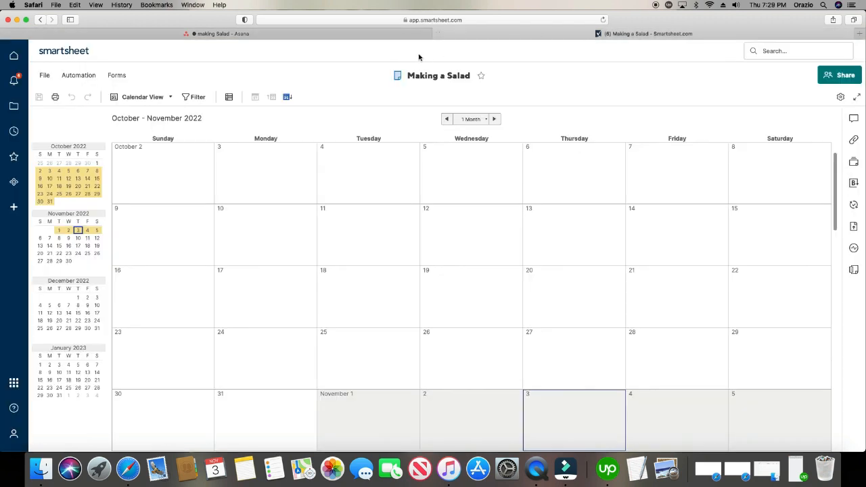
pyautogui.click(136, 99)
pyautogui.click(140, 118)
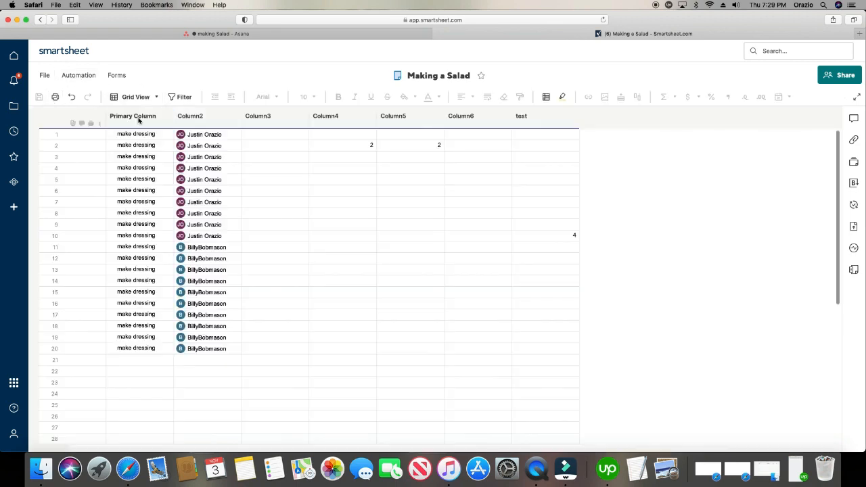
# Rename Column3 as "start" and change its column type to Date.
pyautogui.click(262, 121)
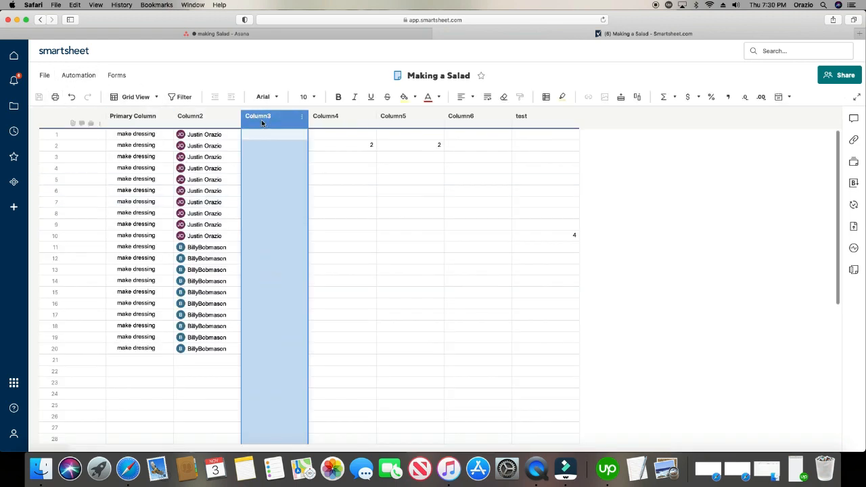
pyautogui.doubleClick(262, 122)
pyautogui.click(293, 186)
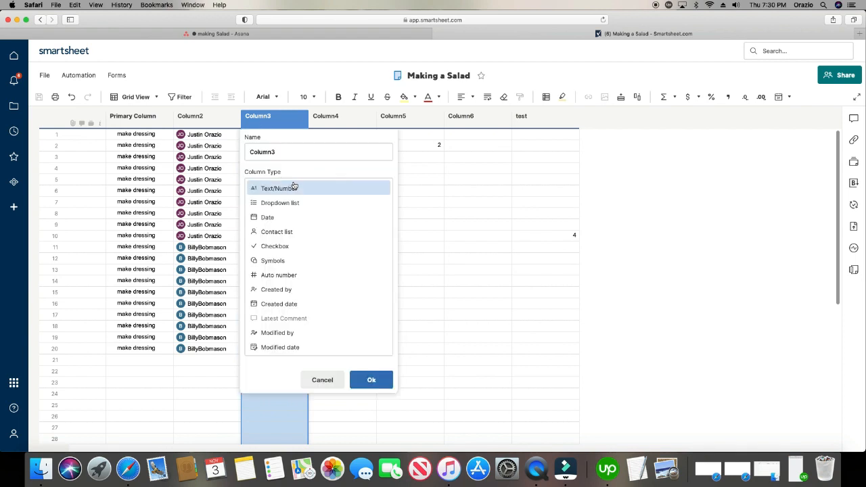
pyautogui.click(276, 216)
pyautogui.doubleClick(300, 156)
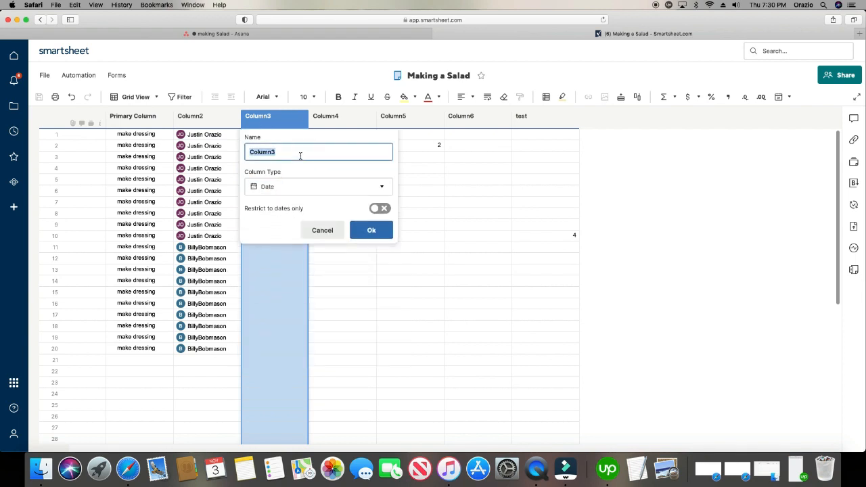
pyautogui.click(372, 231)
# Rename Column4 as "end" and change its column type to Date.
pyautogui.click(337, 118)
pyautogui.click(338, 119)
pyautogui.write('end')
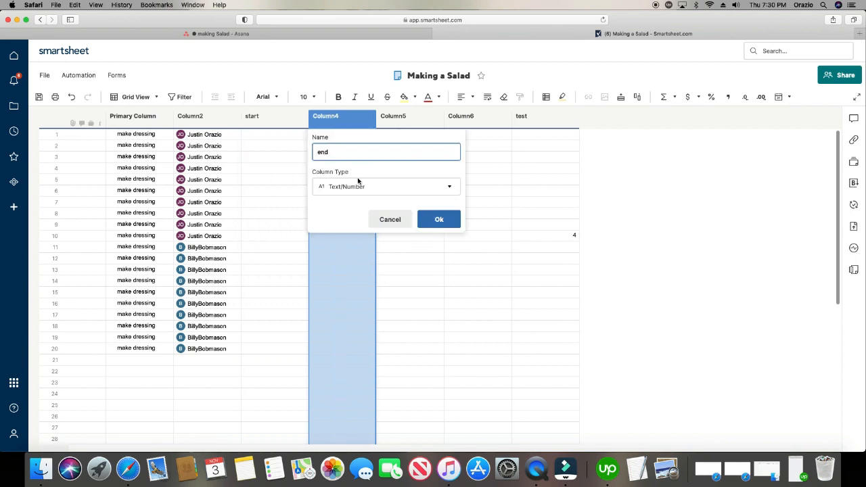
pyautogui.click(357, 187)
pyautogui.click(356, 219)
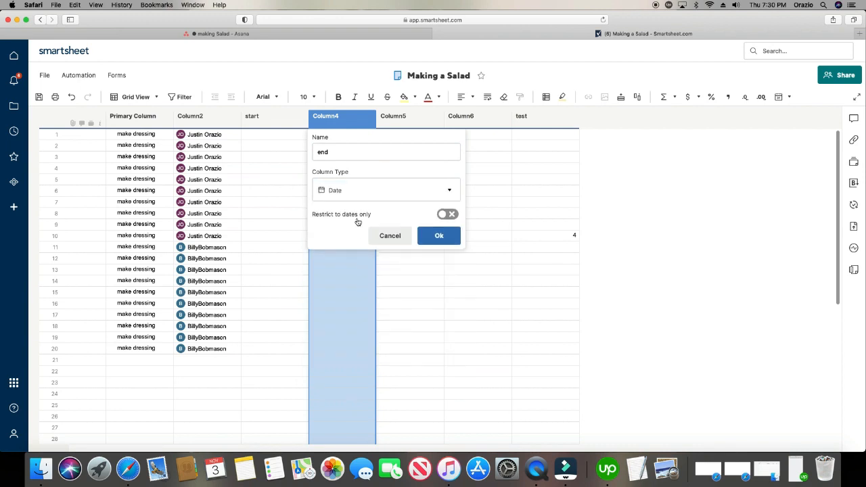
pyautogui.click(425, 230)
# Set row 2's start date to 11/02/22 and end date to 11/10/22, declining the suggested reminder.
pyautogui.click(280, 177)
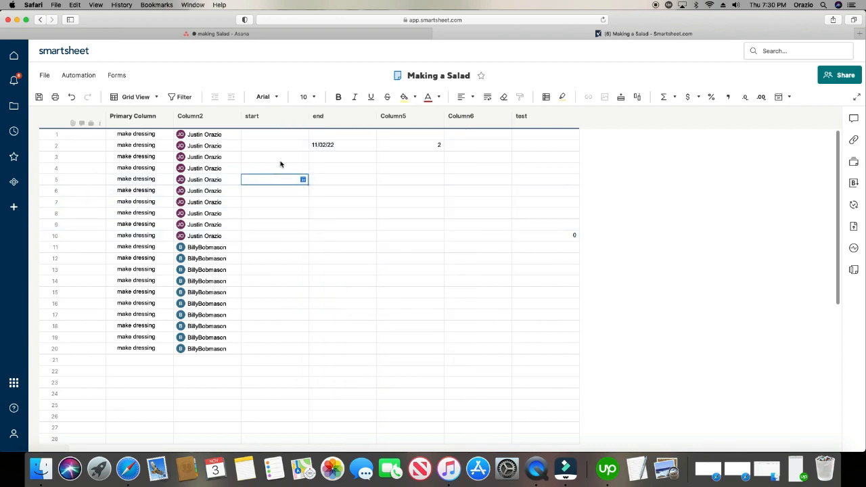
pyautogui.click(280, 145)
pyautogui.click(302, 145)
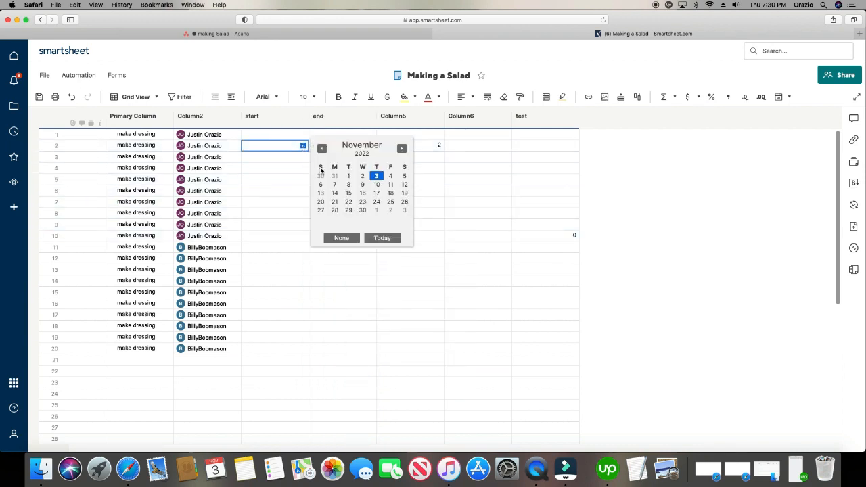
pyautogui.click(362, 176)
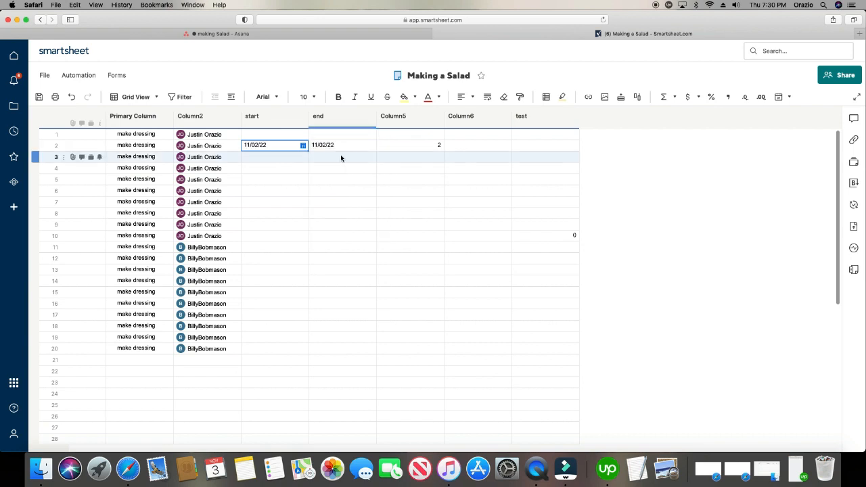
pyautogui.click(345, 145)
pyautogui.click(371, 145)
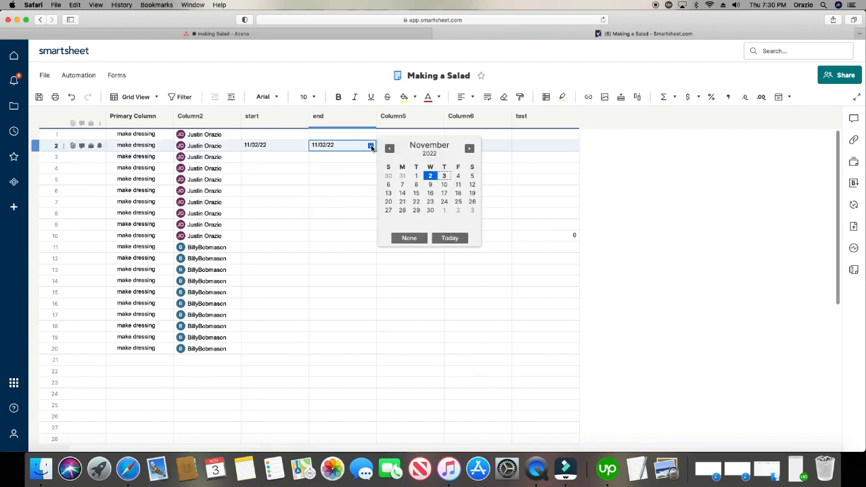
pyautogui.click(438, 186)
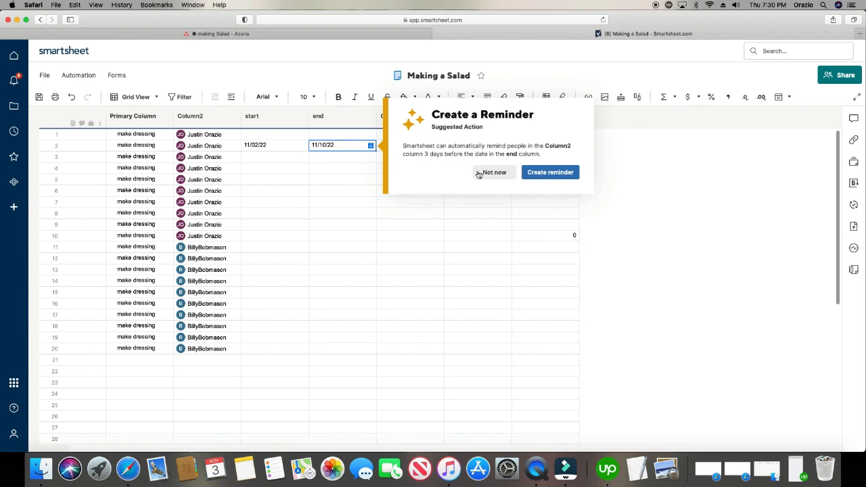
pyautogui.click(479, 172)
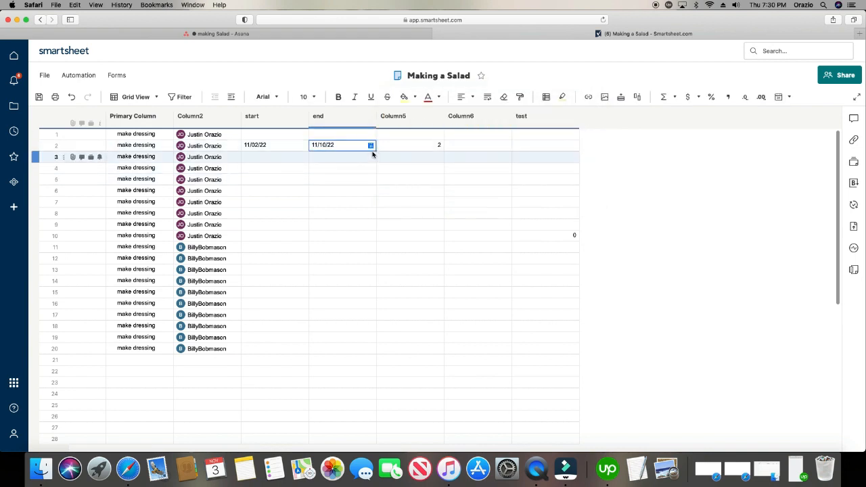
# Fill row 2's start and end dates down through row 5.
pyautogui.moveTo(371, 149); pyautogui.dragTo(373, 182)
pyautogui.click(290, 145)
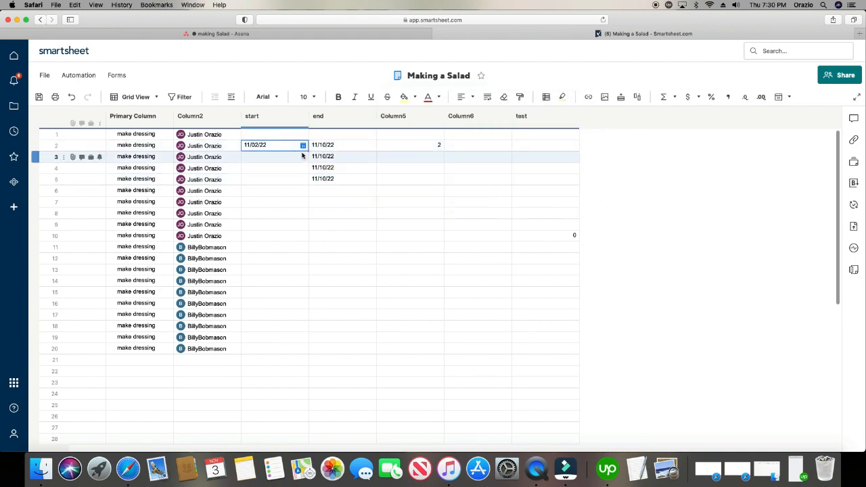
pyautogui.moveTo(307, 150); pyautogui.dragTo(305, 179)
# Set the end dates of rows 3, 4 and 5 to 11/17/22, 11/24/22 and 11/30/22.
pyautogui.click(348, 158)
pyautogui.click(371, 157)
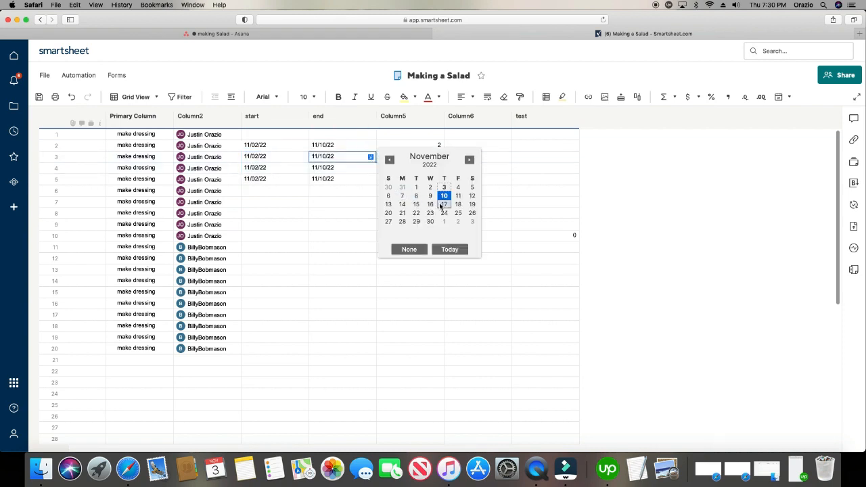
pyautogui.click(444, 205)
pyautogui.click(359, 167)
pyautogui.click(370, 168)
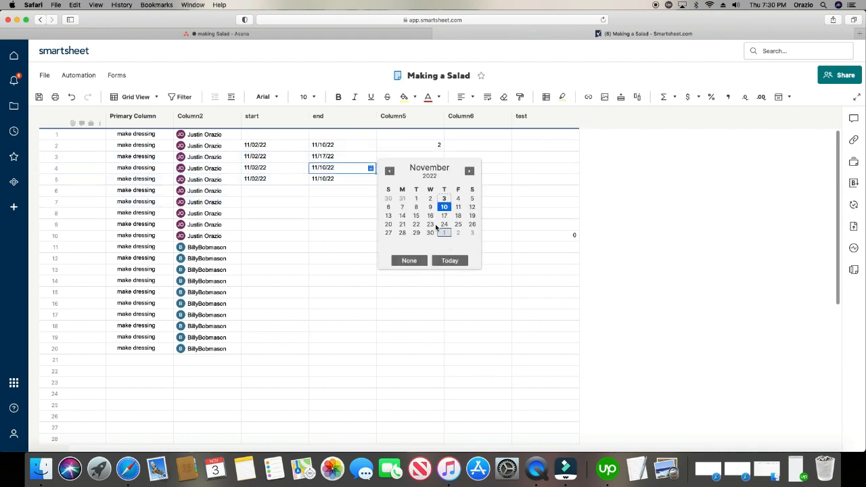
pyautogui.click(444, 224)
pyautogui.click(355, 179)
pyautogui.click(370, 178)
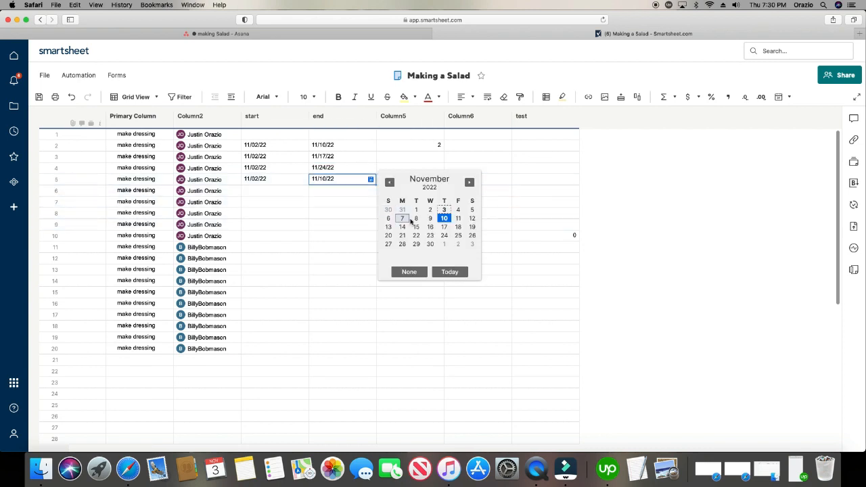
pyautogui.click(429, 244)
# Set the start dates of rows 3, 4 and 5 to 11/09/22, 11/11/22 and 11/14/22, and save the sheet.
pyautogui.click(275, 160)
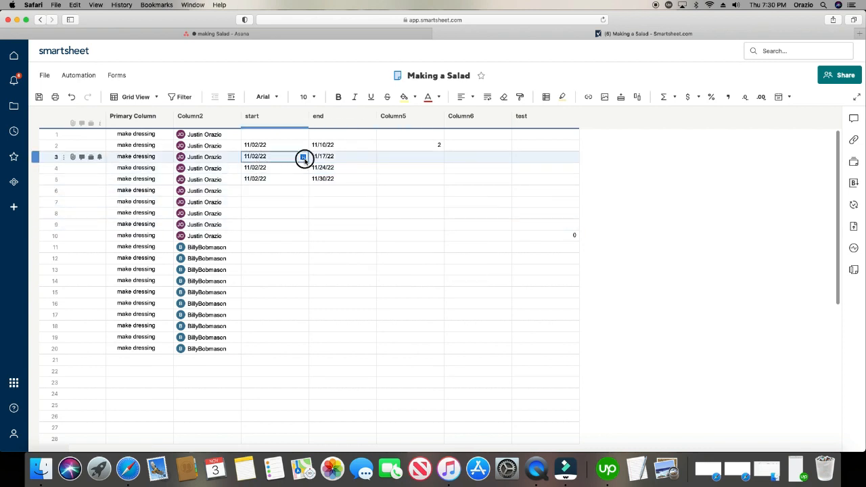
pyautogui.click(303, 158)
pyautogui.click(362, 195)
pyautogui.click(303, 169)
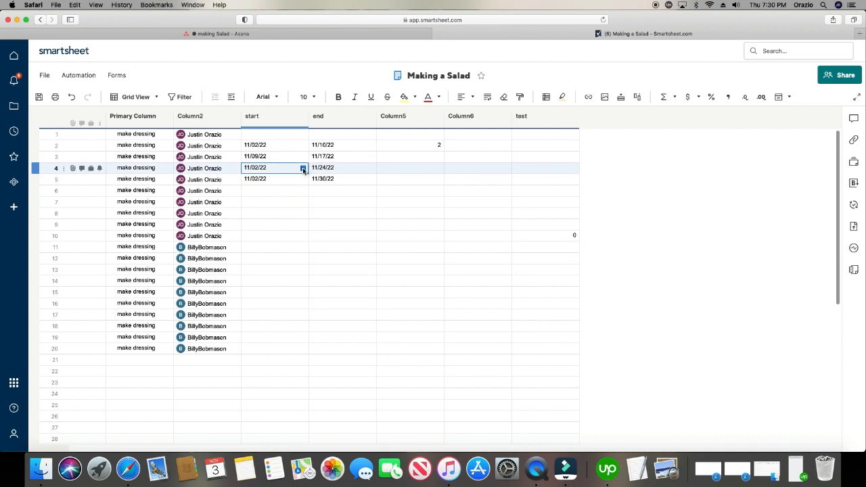
pyautogui.click(303, 169)
pyautogui.click(390, 207)
pyautogui.click(292, 180)
pyautogui.click(302, 180)
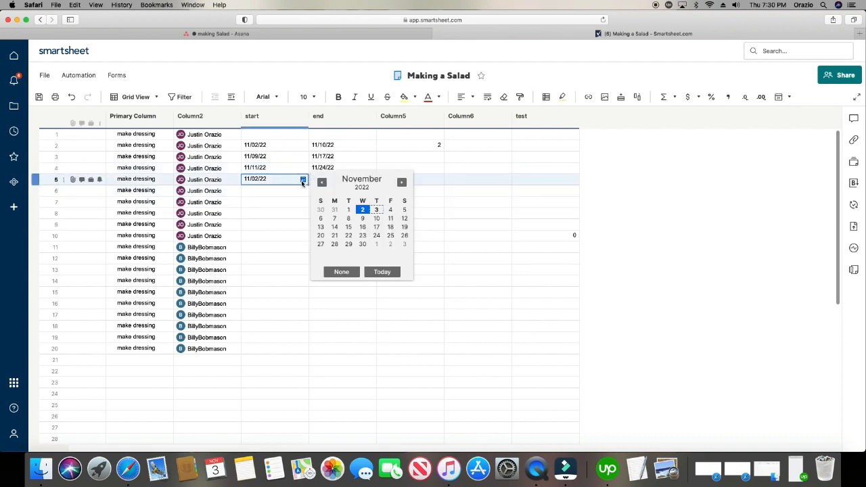
pyautogui.click(330, 226)
pyautogui.click(359, 226)
pyautogui.click(39, 97)
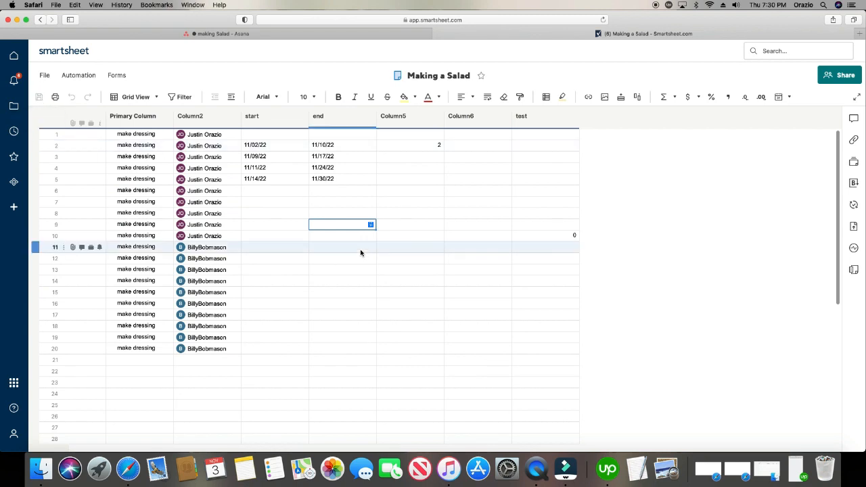
# Show the Making a Salad sheet in Gantt View and widen the chart area up to Column5.
pyautogui.click(153, 98)
pyautogui.click(141, 133)
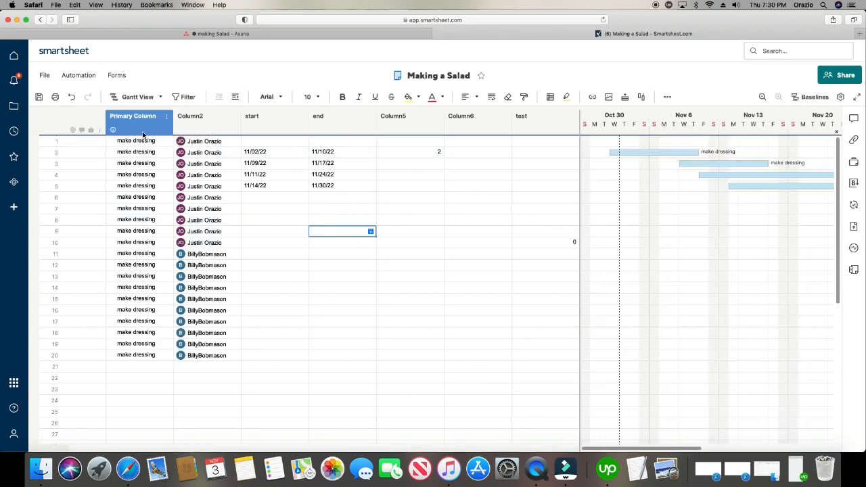
pyautogui.moveTo(579, 194); pyautogui.dragTo(408, 199)
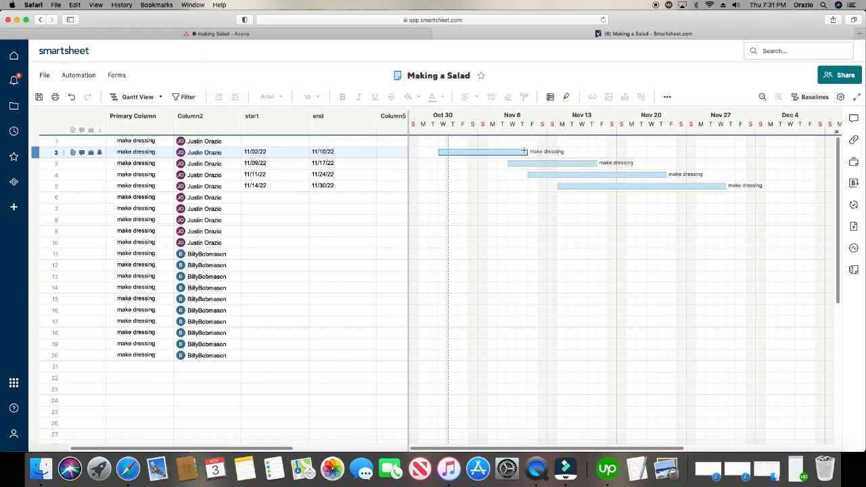
# Move row 3's Gantt bar to 11/16/22–11/23/22 and row 2's bar to 11/05/22–11/13/22.
pyautogui.click(357, 163)
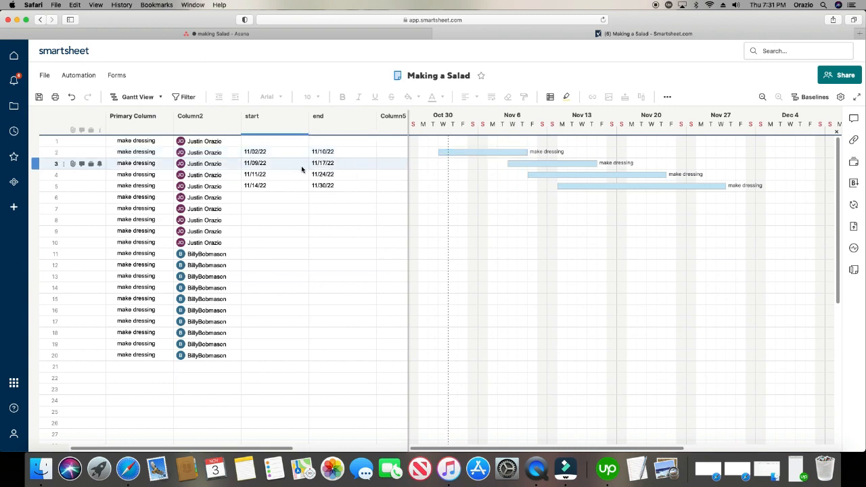
pyautogui.click(237, 176)
pyautogui.click(251, 163)
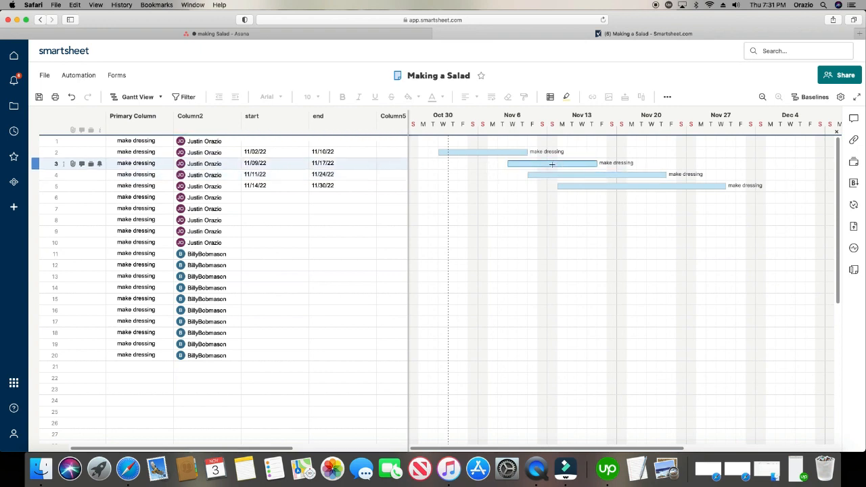
pyautogui.moveTo(529, 164); pyautogui.dragTo(577, 163)
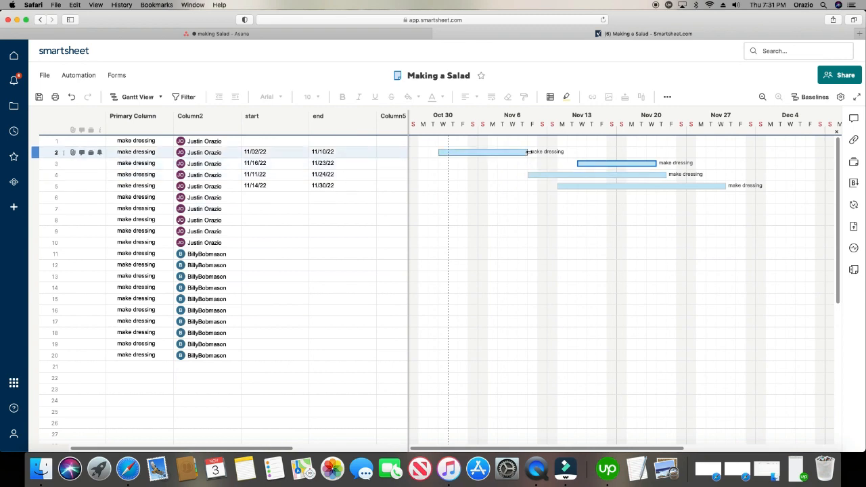
pyautogui.moveTo(527, 152); pyautogui.dragTo(554, 161)
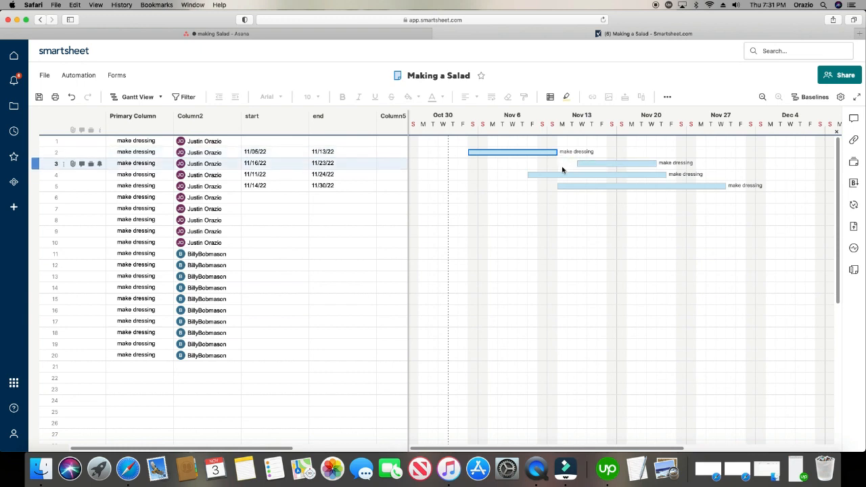
# Create a new Gantt sheet named "gantt chart" and widen its grid area to show the columns through Status.
pyautogui.click(13, 208)
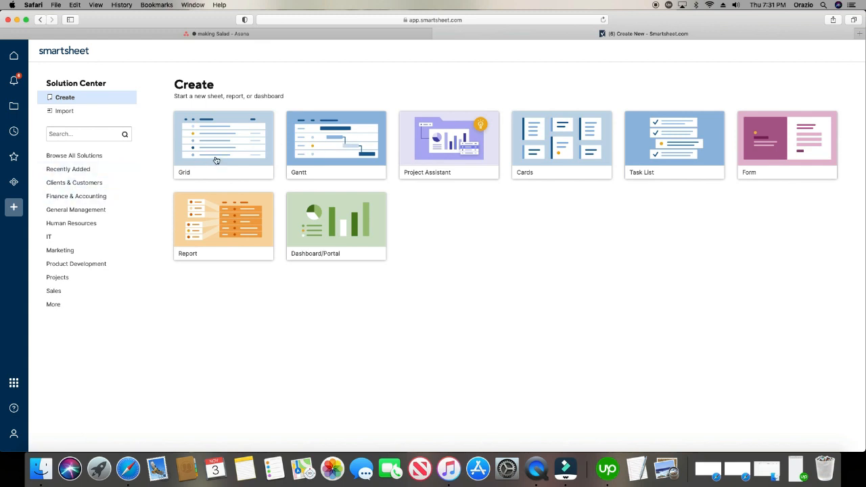
pyautogui.click(334, 144)
pyautogui.write('gantt chart')
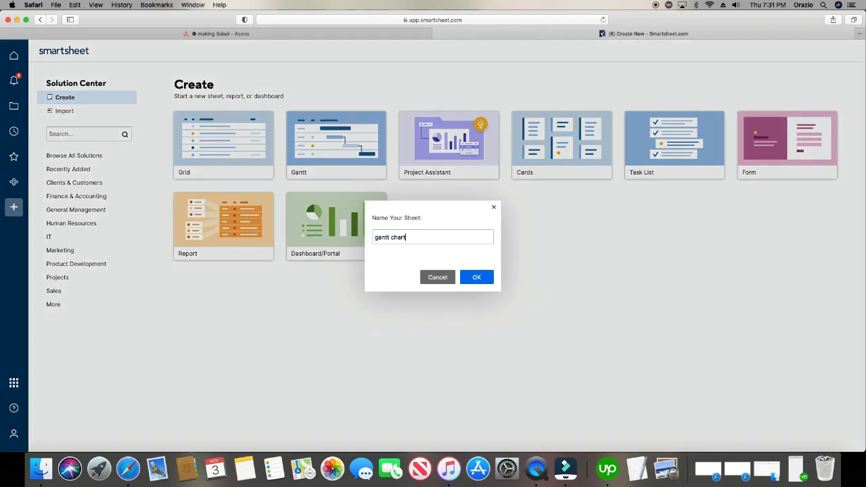
pyautogui.click(482, 277)
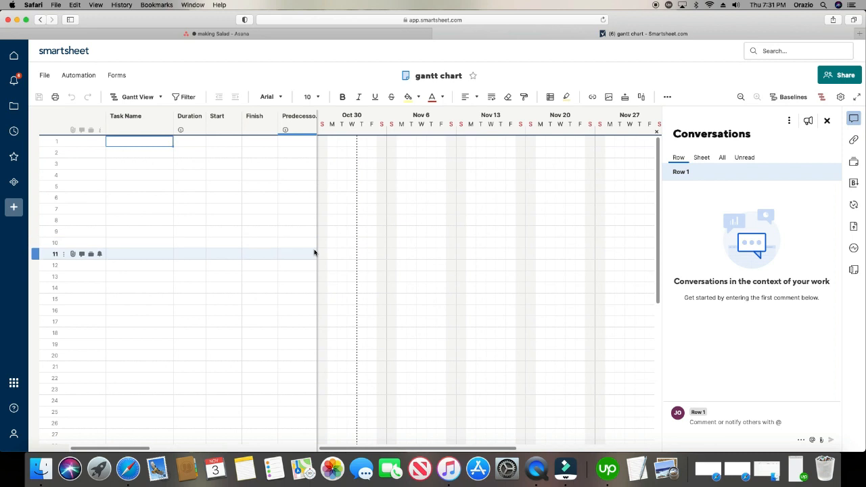
pyautogui.moveTo(317, 252); pyautogui.dragTo(475, 254)
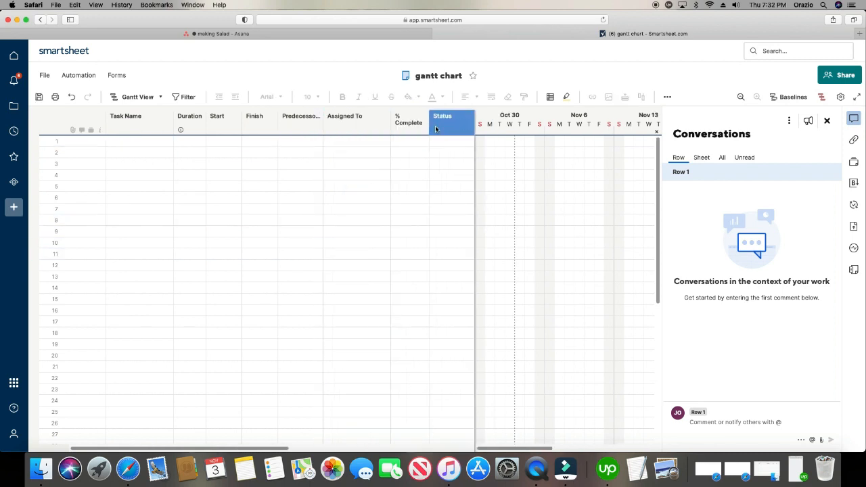
# Set the Start date of row 1 to 11/03/22.
pyautogui.click(230, 141)
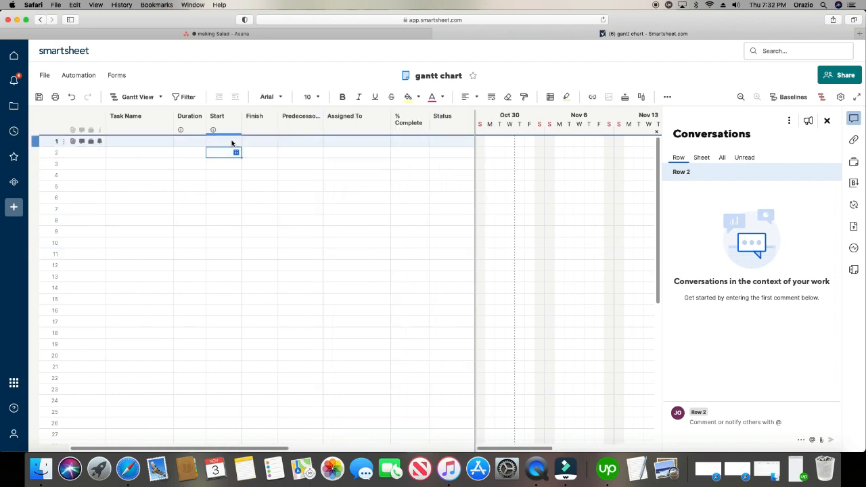
pyautogui.click(235, 141)
pyautogui.click(303, 171)
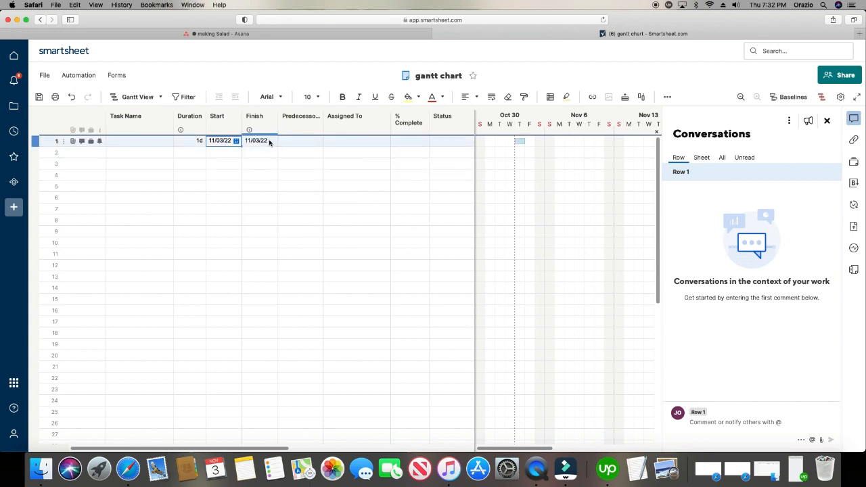
# Set the Duration of row 1 to 3d.
pyautogui.click(198, 142)
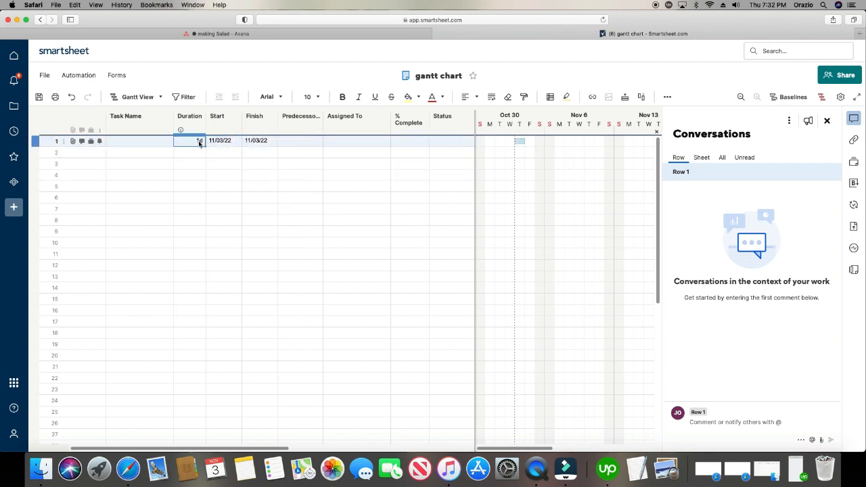
pyautogui.doubleClick(193, 141)
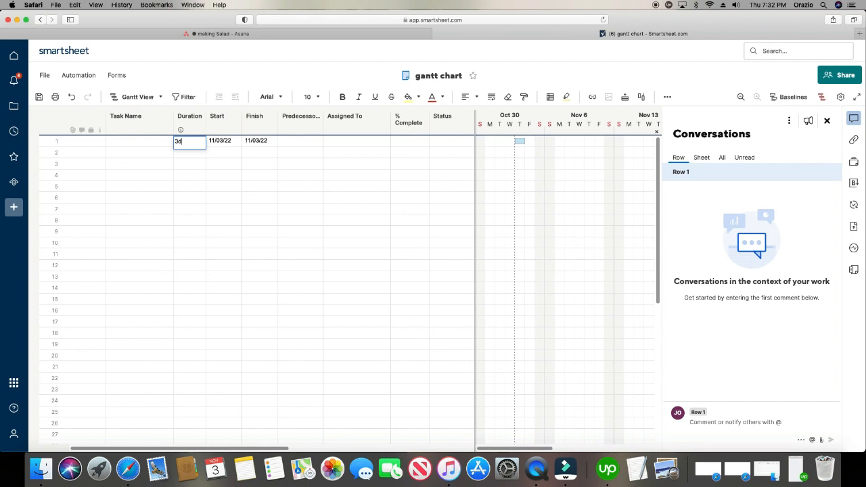
pyautogui.press('Return')
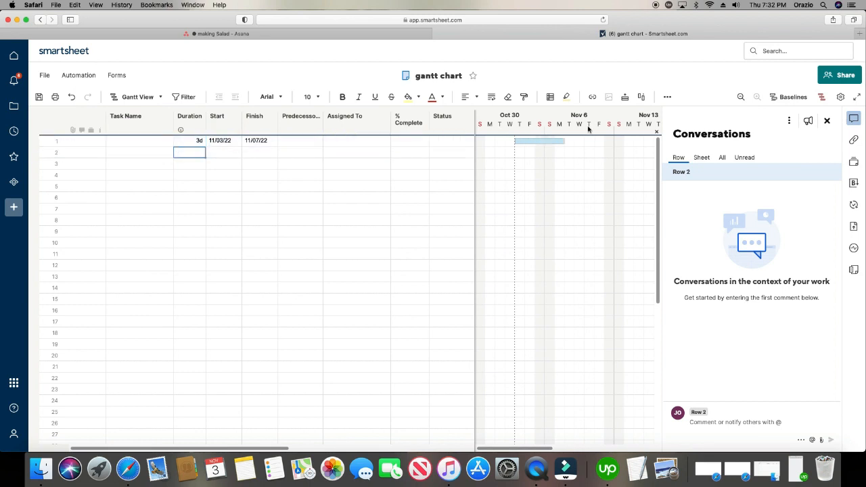
# Change the Duration of row 1 to 1w.
pyautogui.click(198, 141)
pyautogui.write('q')
pyautogui.press('BackSpace')
pyautogui.write('1w')
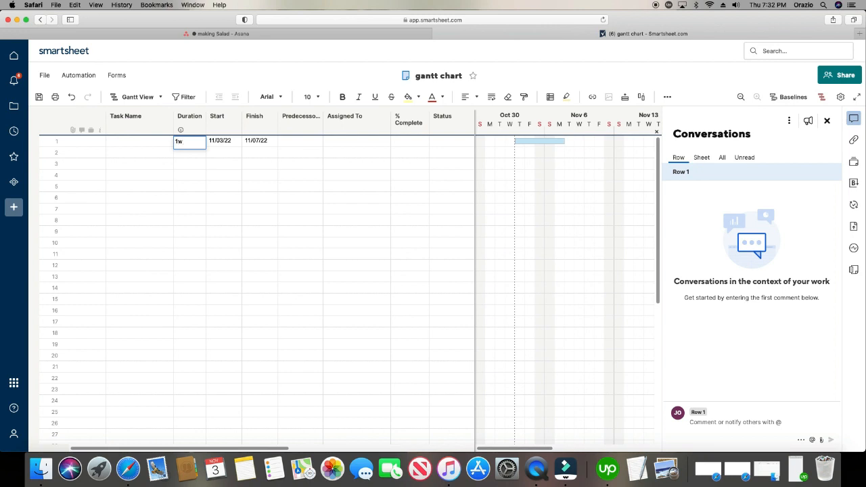
pyautogui.press('Return')
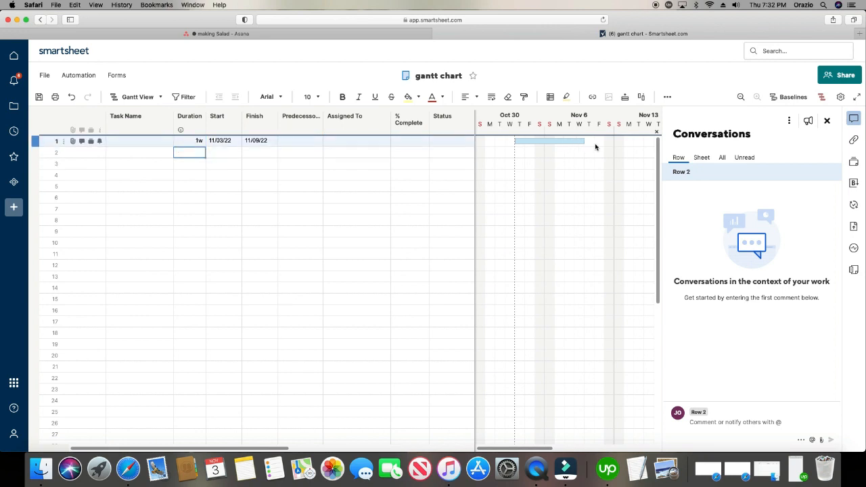
# Change the colour of row 1's Gantt bar to red.
pyautogui.rightClick(576, 141)
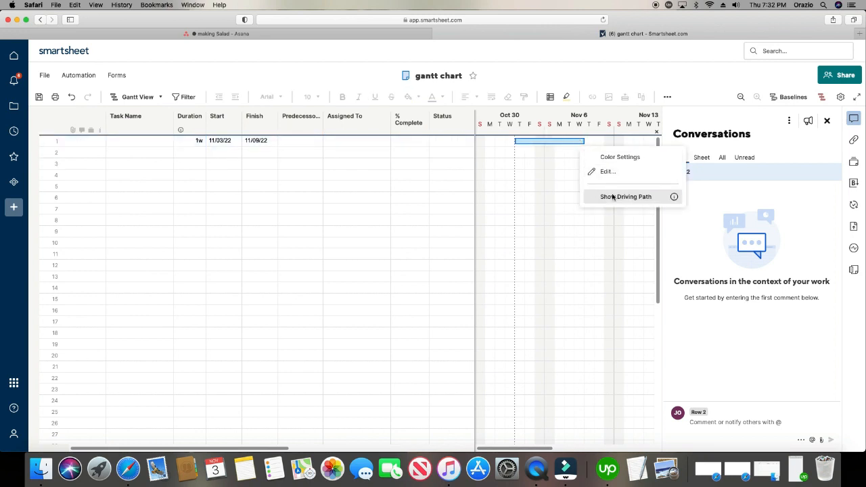
pyautogui.click(599, 157)
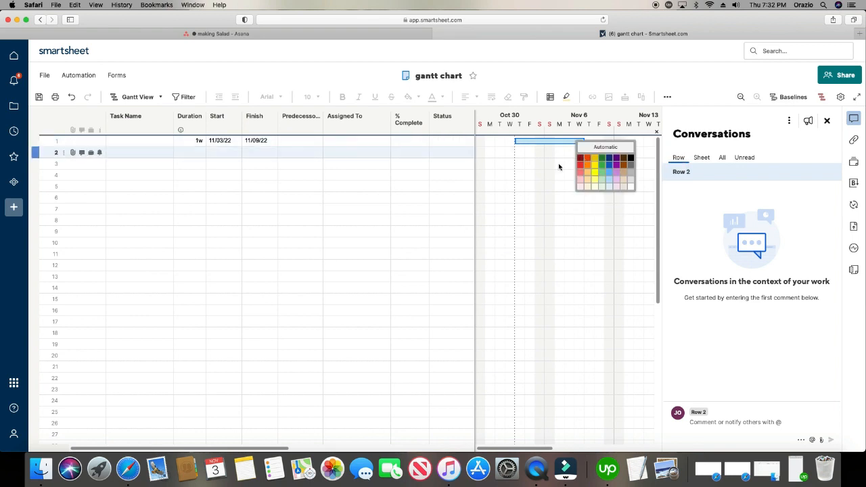
pyautogui.click(580, 165)
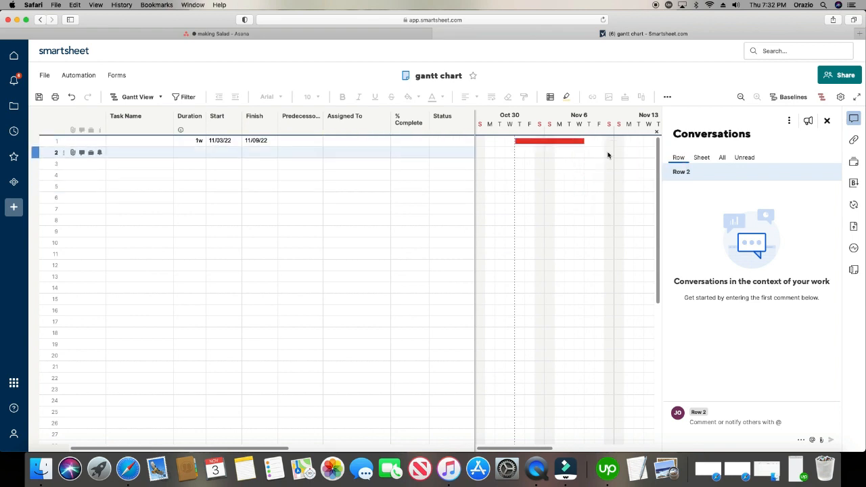
# Set row 2's Start date to 11/09/22 and its Finish date to 11/11/22.
pyautogui.click(234, 152)
pyautogui.click(236, 152)
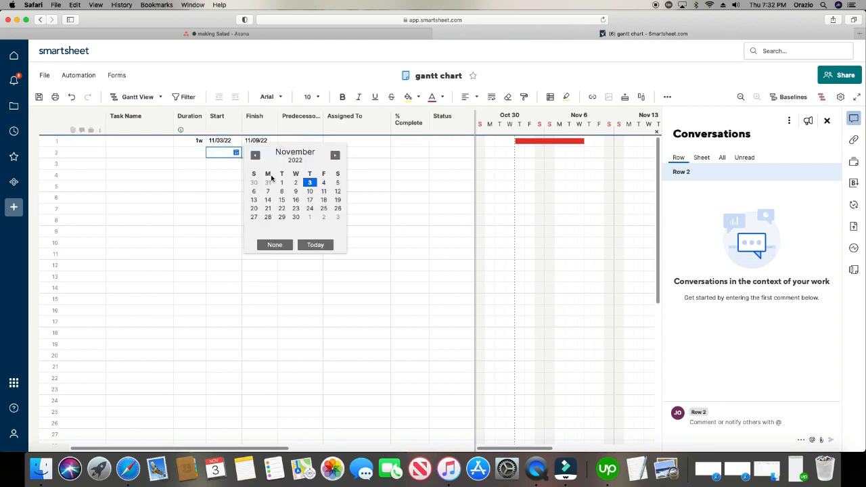
pyautogui.click(296, 190)
pyautogui.click(271, 152)
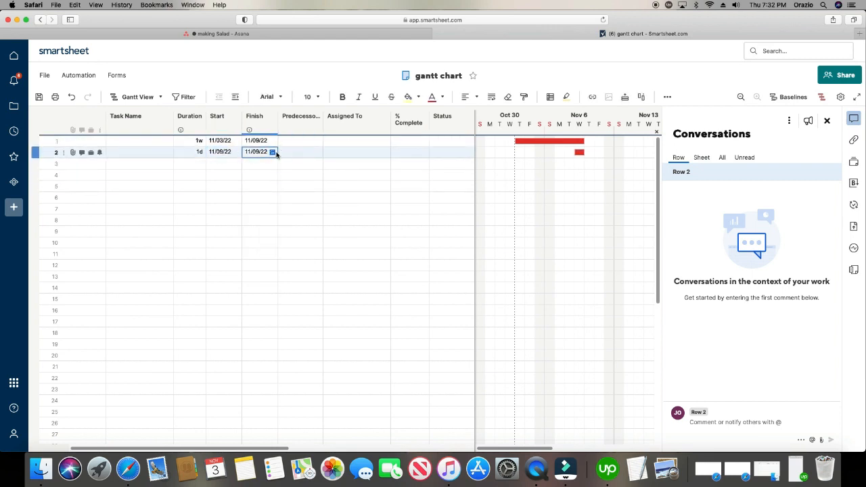
pyautogui.click(273, 152)
pyautogui.click(359, 190)
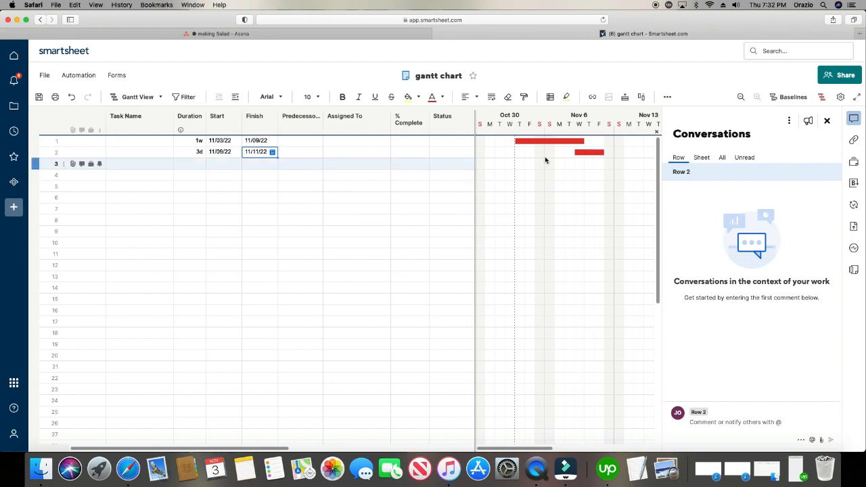
# Link row 2's Gantt bar to row 1 as its predecessor and move row 2's bar to start on 11/23/22.
pyautogui.moveTo(577, 153)
pyautogui.mouseDown()
pyautogui.moveTo(627, 155)
pyautogui.moveTo(584, 142)
pyautogui.mouseUp()
pyautogui.click(521, 152)
pyautogui.moveTo(522, 152); pyautogui.dragTo(619, 151)
pyautogui.click(634, 143)
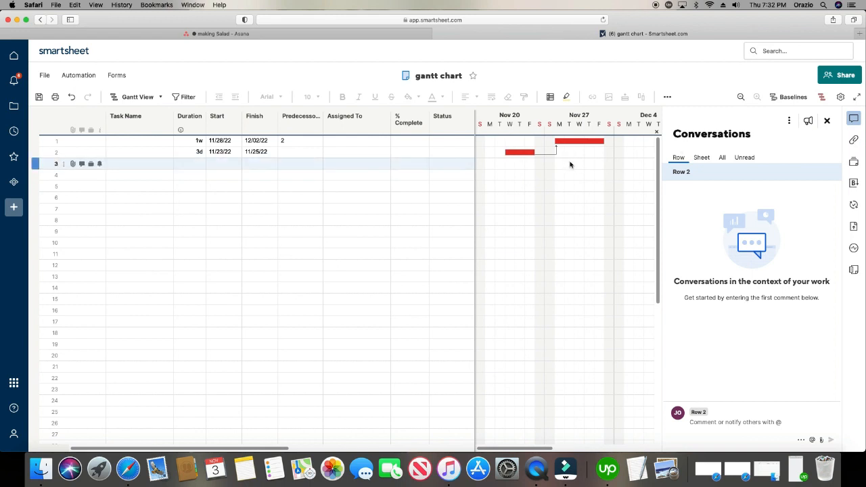
# Close the Conversations pane and narrow the grid area slightly to give the Gantt chart more room.
pyautogui.click(827, 121)
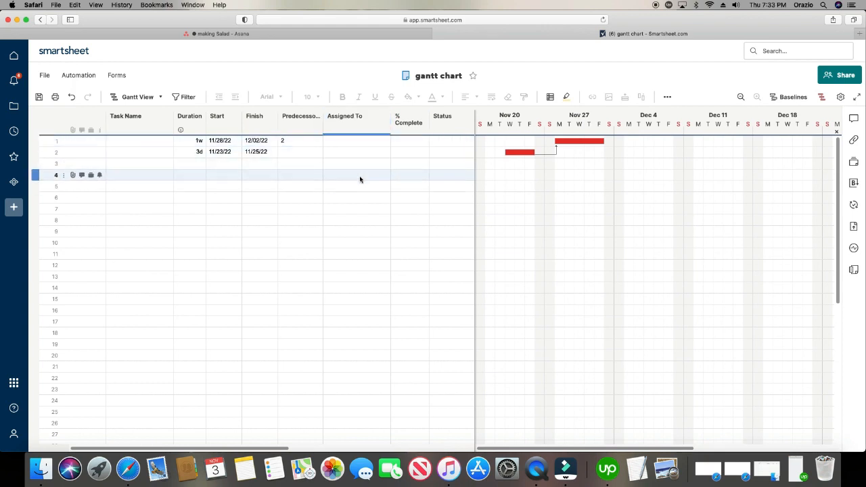
pyautogui.moveTo(473, 188); pyautogui.dragTo(460, 189)
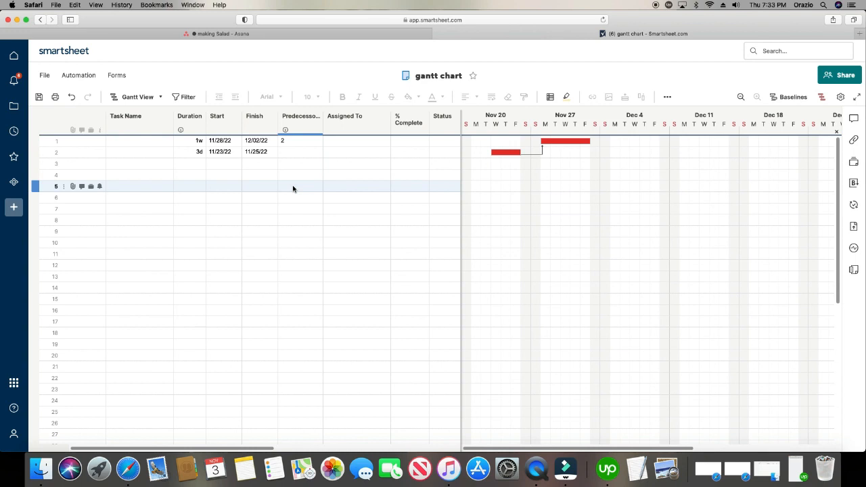
# Switch to Asana and start an assign-task rule for Untitled section in the making Salad project's workflow.
pyautogui.click(289, 34)
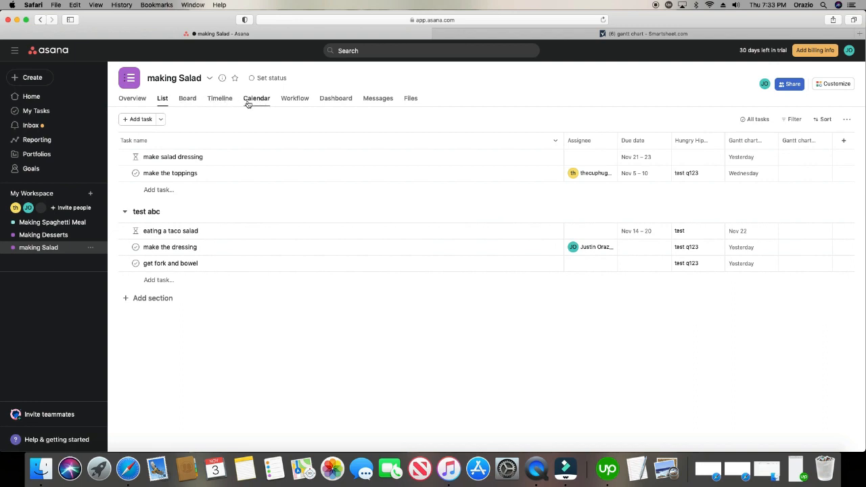
pyautogui.click(296, 101)
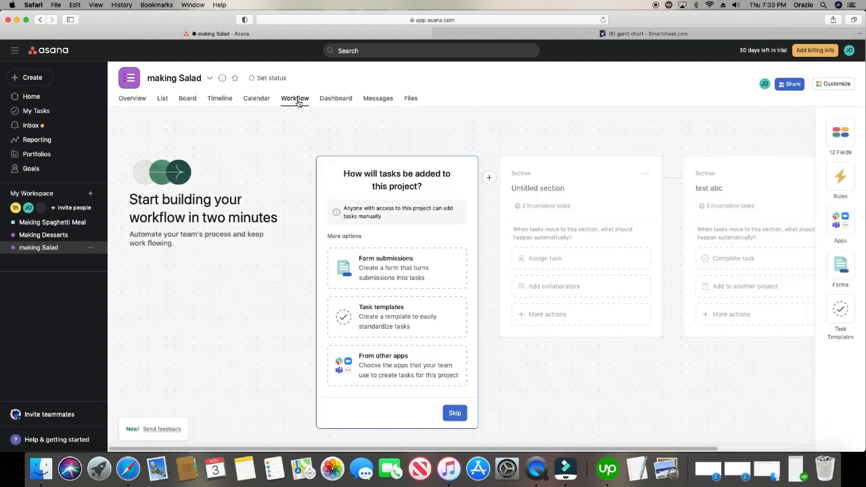
pyautogui.moveTo(492, 448); pyautogui.dragTo(525, 448)
pyautogui.click(506, 206)
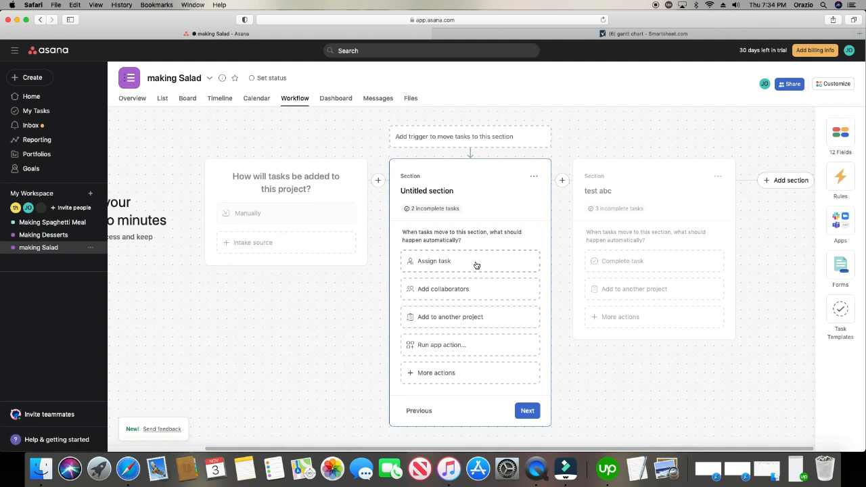
pyautogui.click(452, 264)
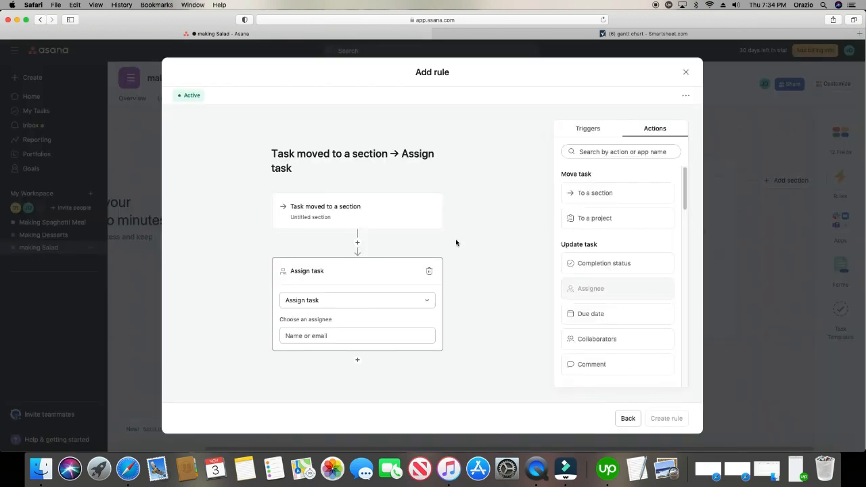
# Change the rule's trigger section to test abc.
pyautogui.click(347, 234)
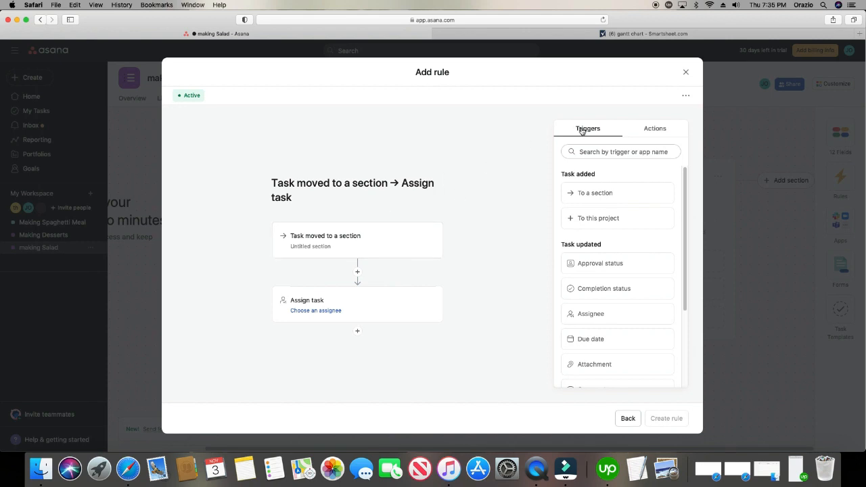
pyautogui.click(354, 237)
pyautogui.click(350, 260)
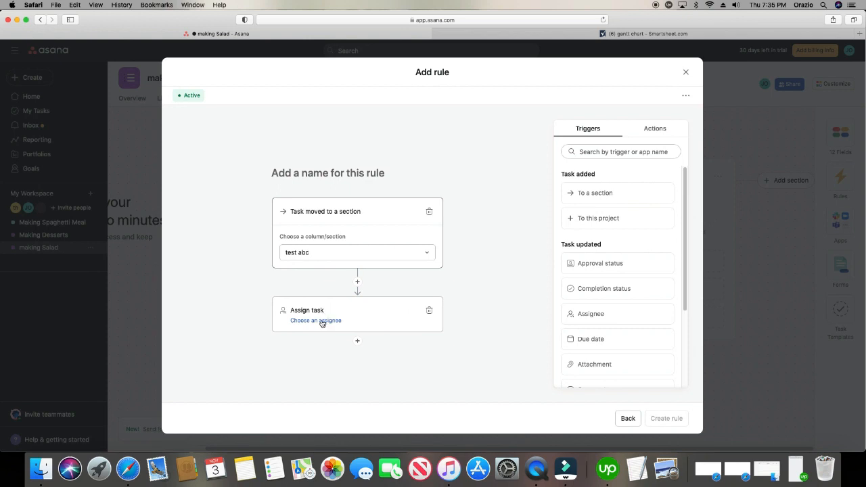
# Choose the project owner as the assignee for the rule's Assign task action.
pyautogui.click(322, 322)
pyautogui.click(326, 296)
pyautogui.click(329, 312)
pyautogui.click(339, 327)
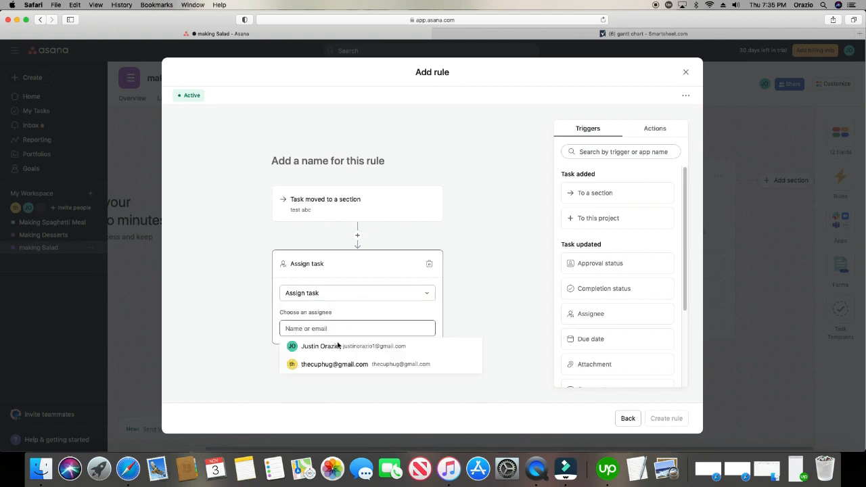
pyautogui.click(336, 343)
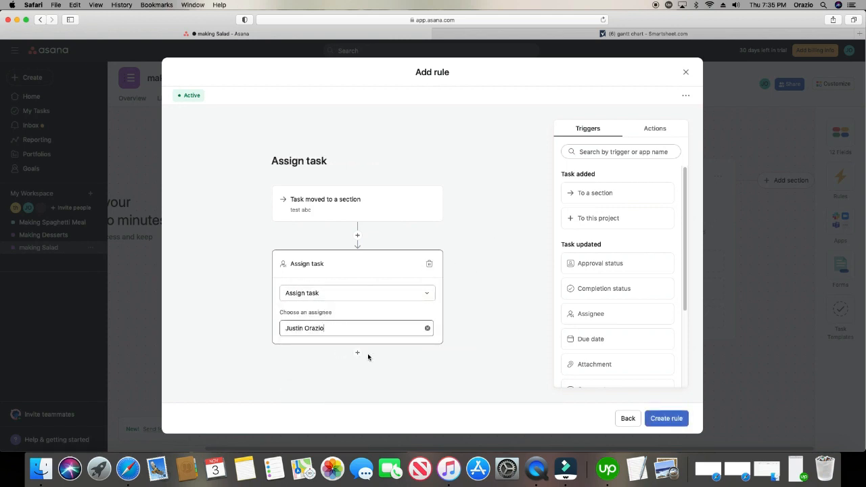
# Start another rule action and examine the available actions, from task updates to third-party app integrations.
pyautogui.click(357, 353)
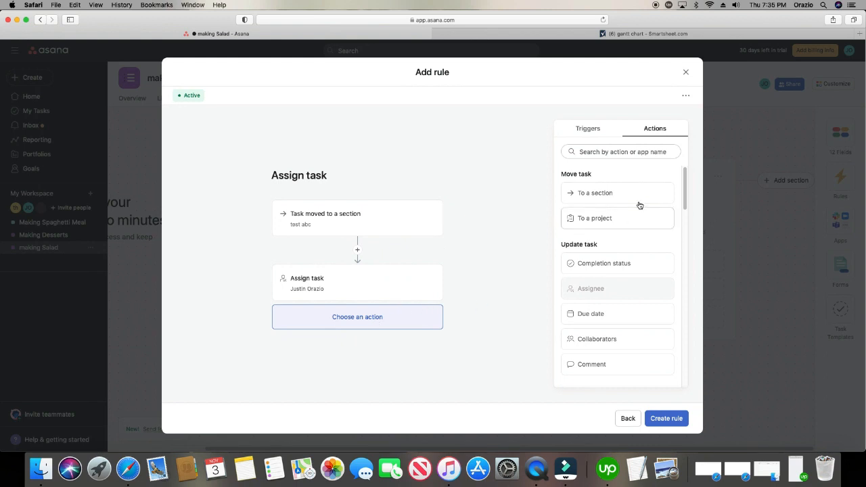
pyautogui.scroll(-5, 638, 207)
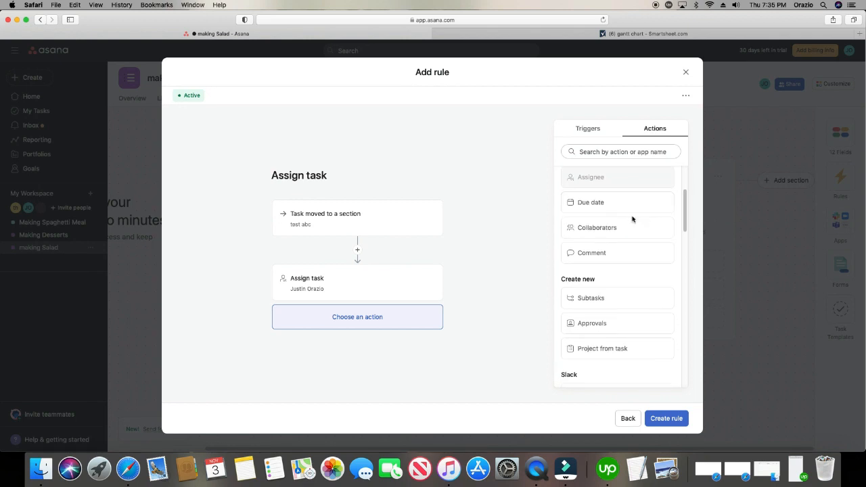
pyautogui.scroll(-1, 633, 216)
pyautogui.scroll(1, 632, 220)
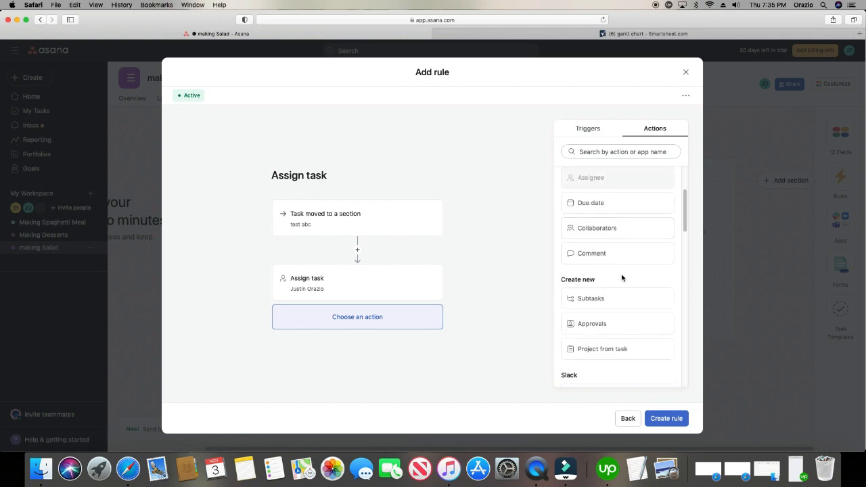
pyautogui.scroll(-4, 619, 272)
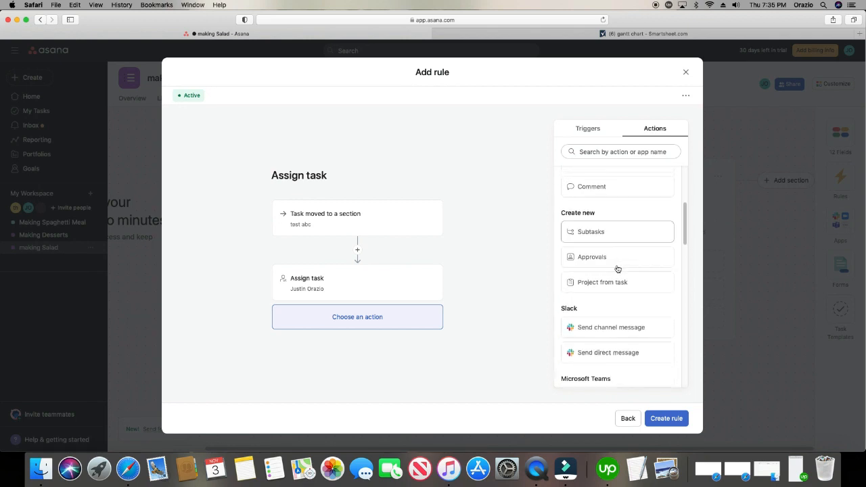
pyautogui.scroll(-1, 617, 269)
pyautogui.scroll(-3, 612, 271)
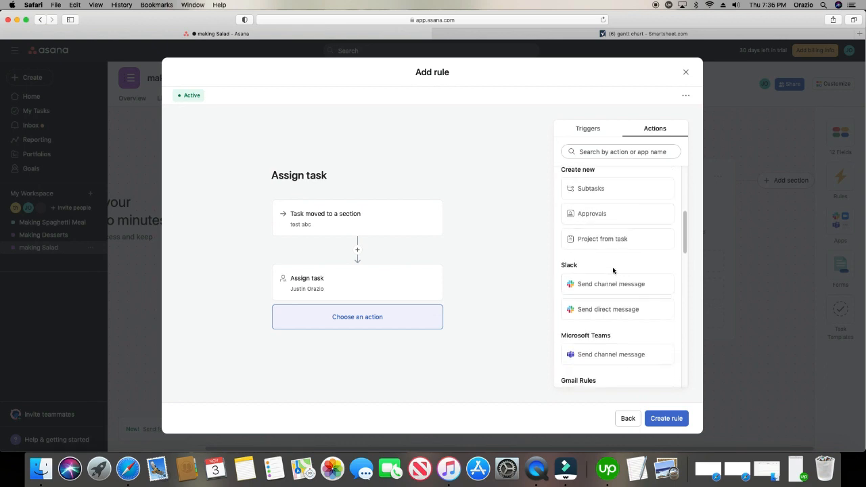
pyautogui.scroll(-3, 612, 269)
pyautogui.scroll(-5, 609, 276)
pyautogui.scroll(-10, 609, 276)
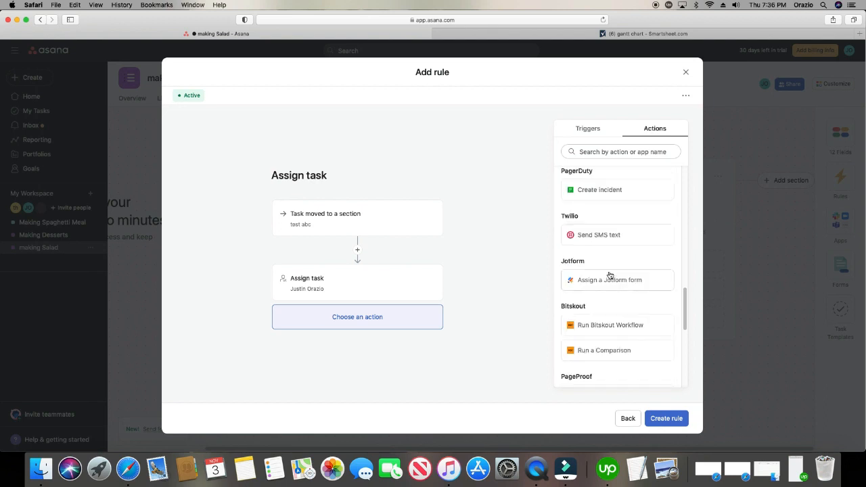
pyautogui.scroll(-10, 609, 274)
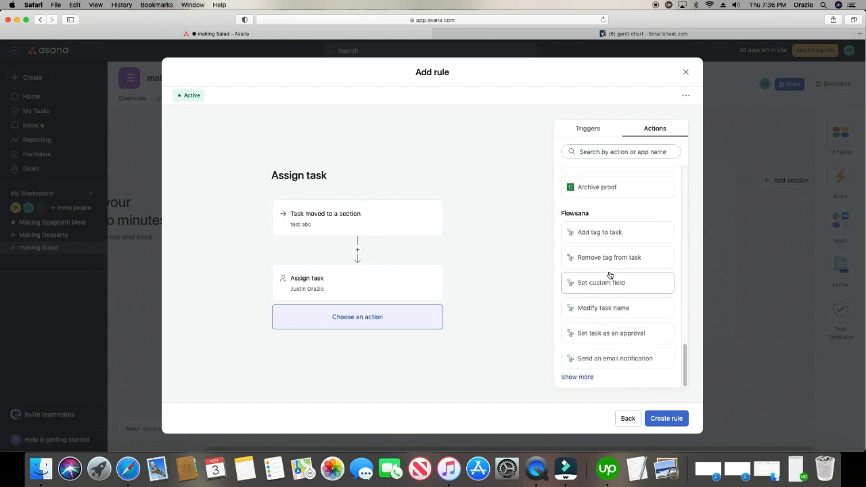
pyautogui.scroll(20, 609, 275)
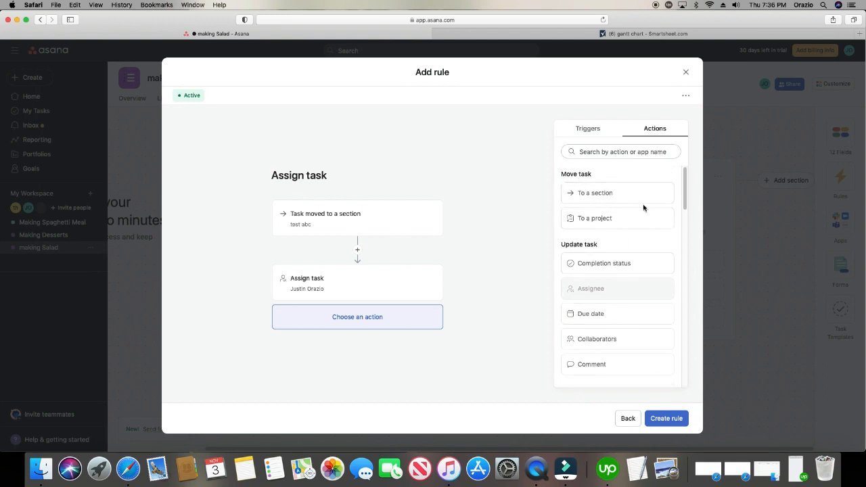
pyautogui.scroll(-3, 632, 229)
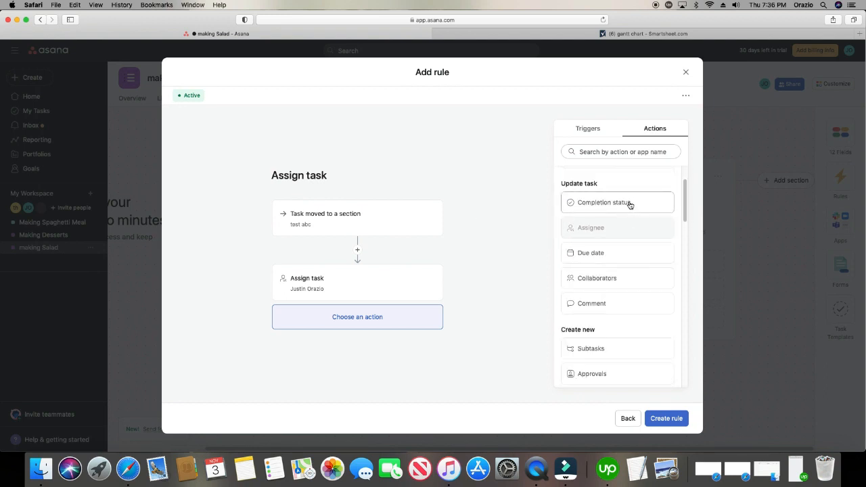
pyautogui.scroll(-1, 635, 285)
pyautogui.scroll(-2, 635, 285)
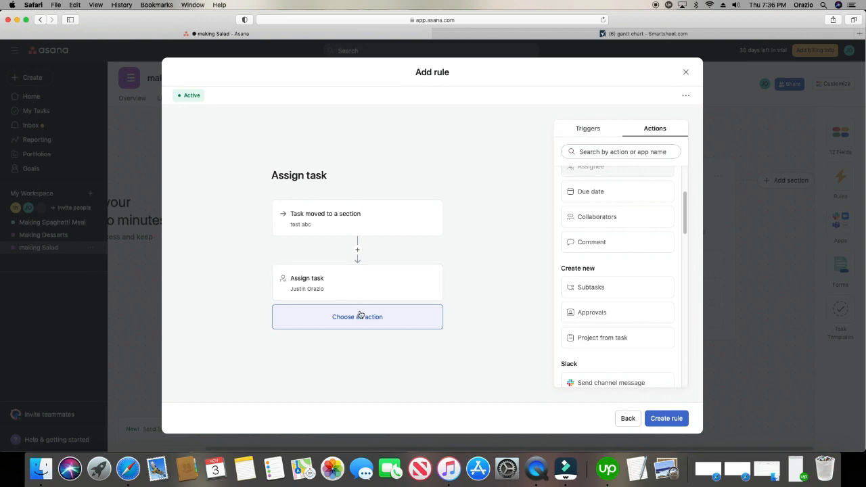
pyautogui.click(586, 242)
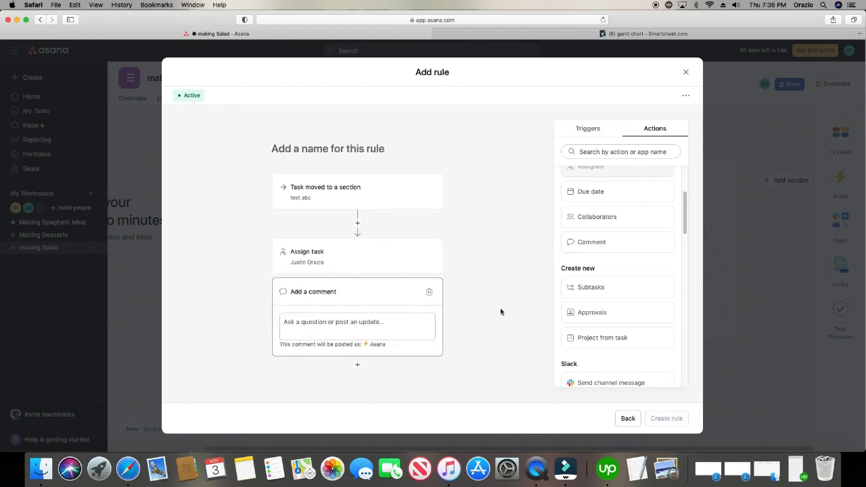
pyautogui.click(320, 326)
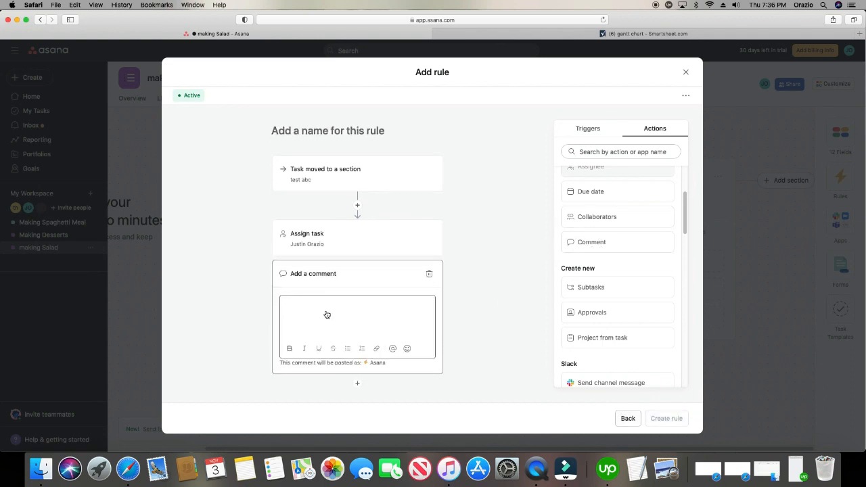
pyautogui.click(330, 307)
pyautogui.click(429, 273)
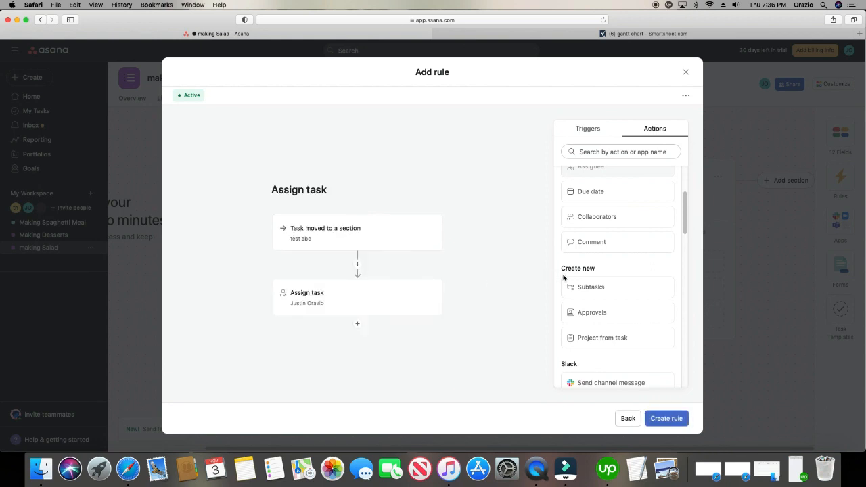
# Add a completion status action set to Mark task incomplete and create the rule.
pyautogui.scroll(-1, 589, 207)
pyautogui.scroll(3, 591, 212)
pyautogui.click(594, 205)
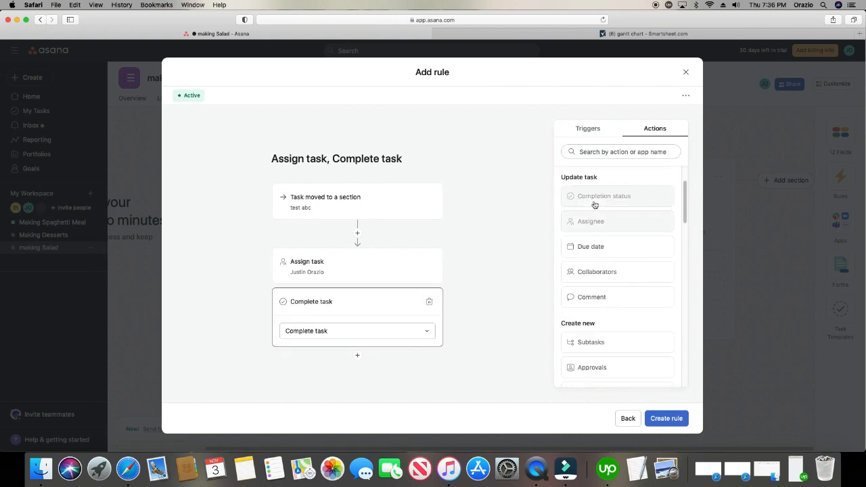
pyautogui.click(306, 332)
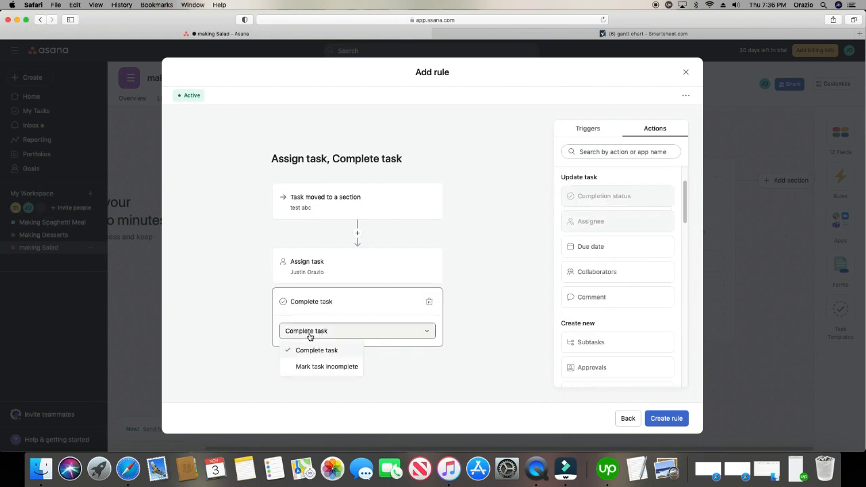
pyautogui.click(314, 366)
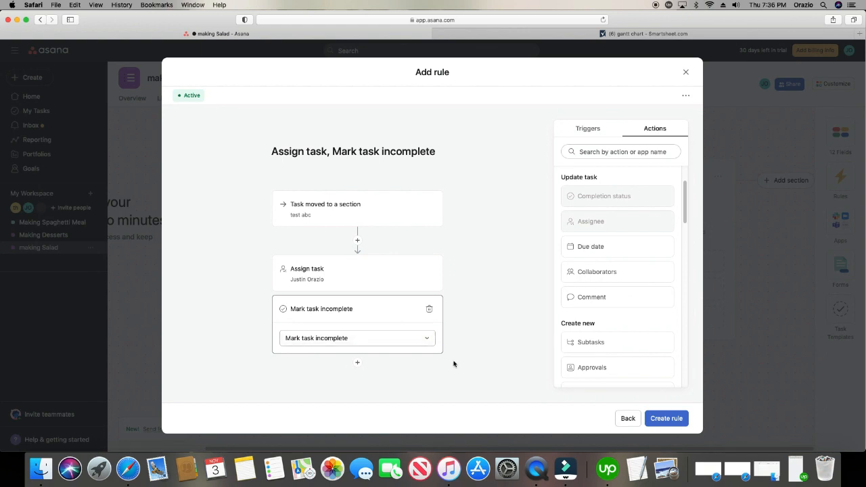
pyautogui.click(666, 418)
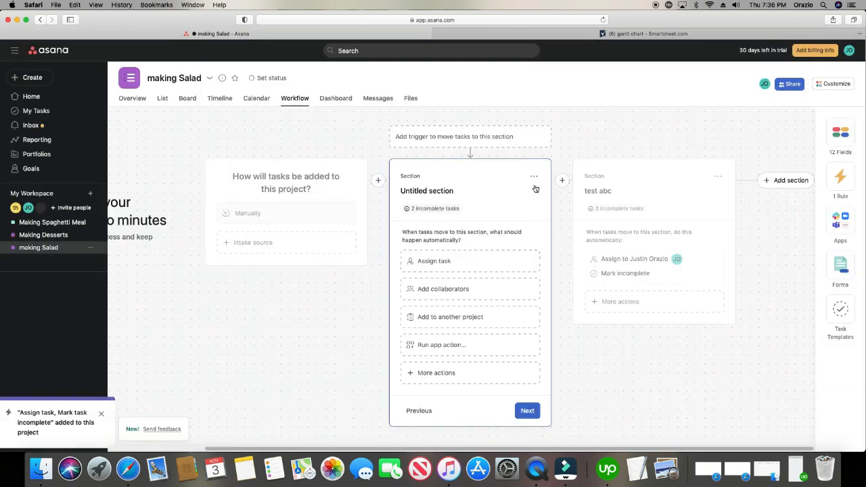
# Move Untitled section after the test abc section in the workflow.
pyautogui.moveTo(485, 220); pyautogui.dragTo(683, 230)
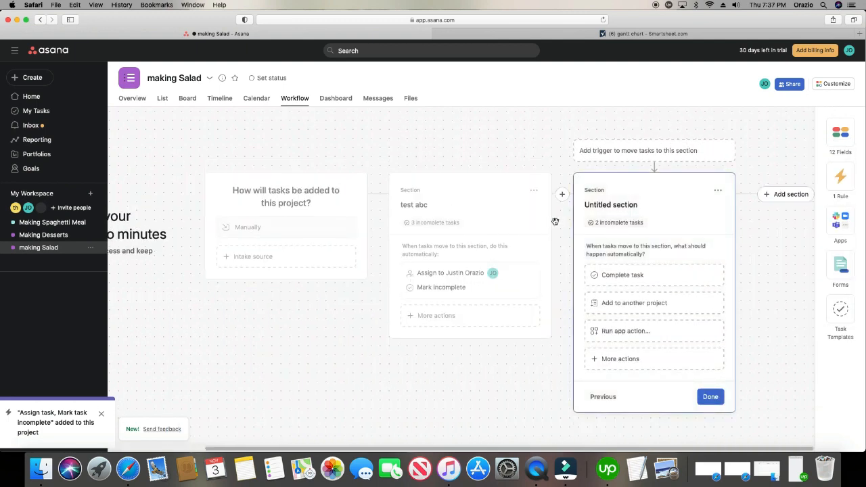
# Examine the Forms and Task Templates options for customizing the making Salad project.
pyautogui.moveTo(552, 220); pyautogui.dragTo(473, 206)
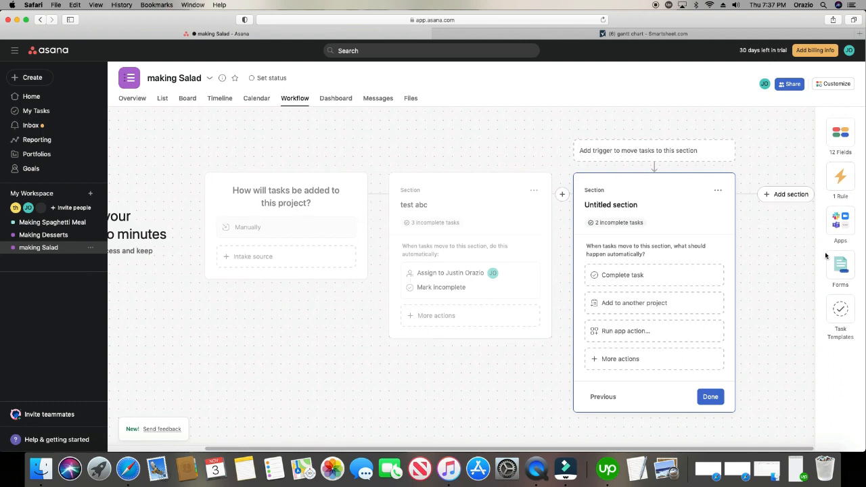
pyautogui.click(843, 268)
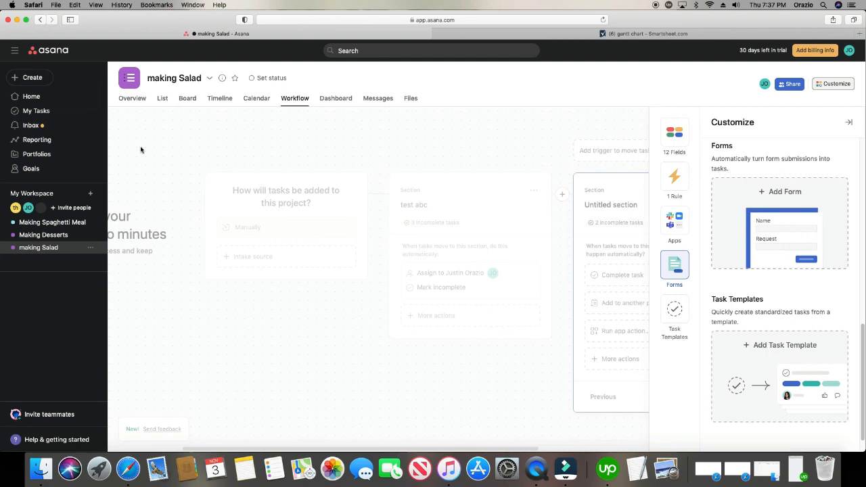
pyautogui.click(848, 122)
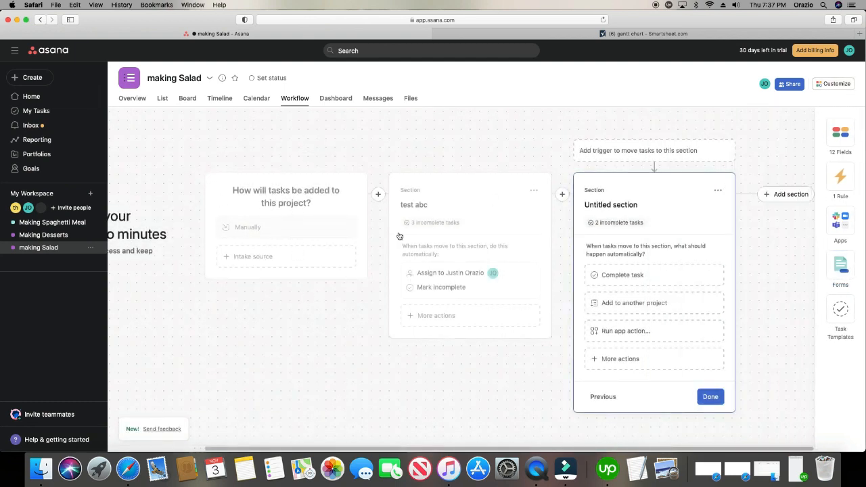
# Switch to the gantt chart sheet in Smartsheet and start a workflow from scratch named "Alert when date is reached".
pyautogui.click(549, 35)
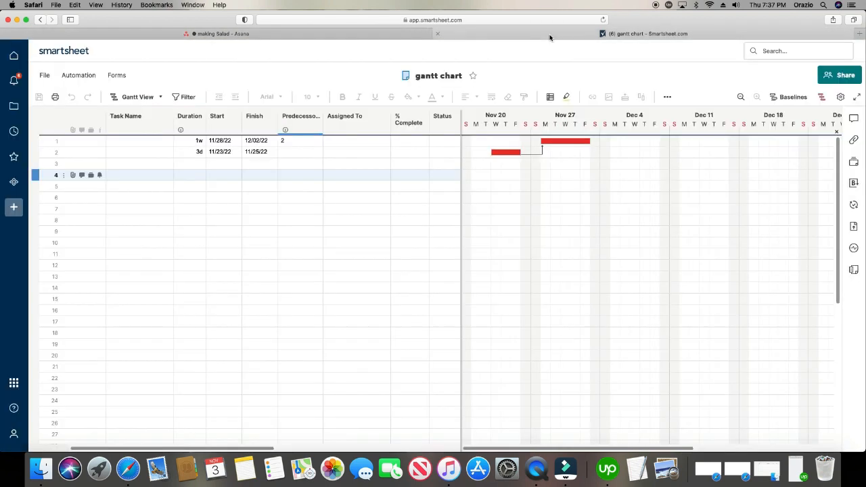
pyautogui.click(86, 76)
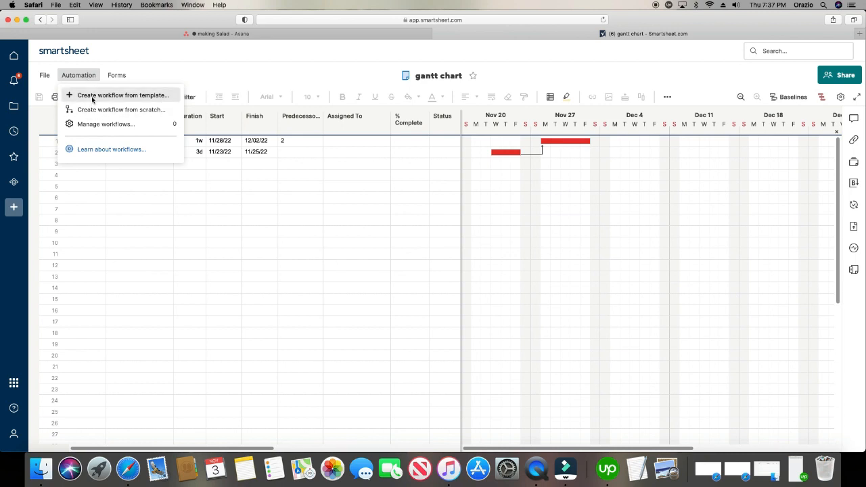
pyautogui.click(99, 99)
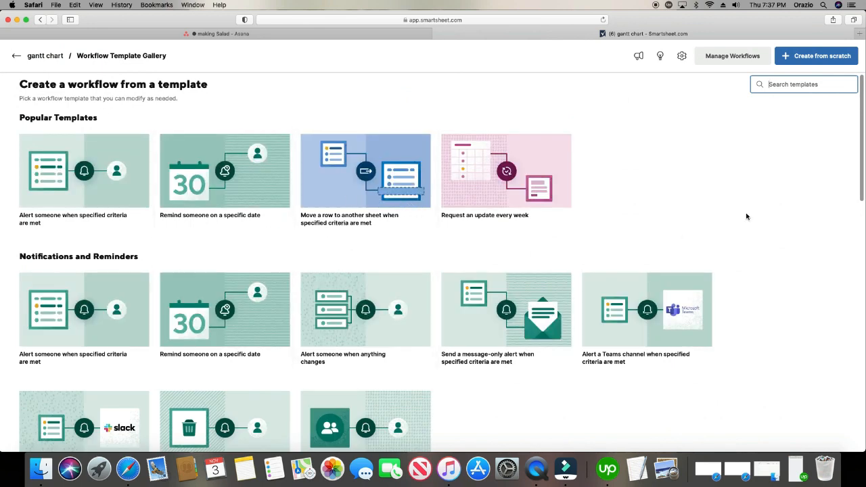
pyautogui.click(816, 57)
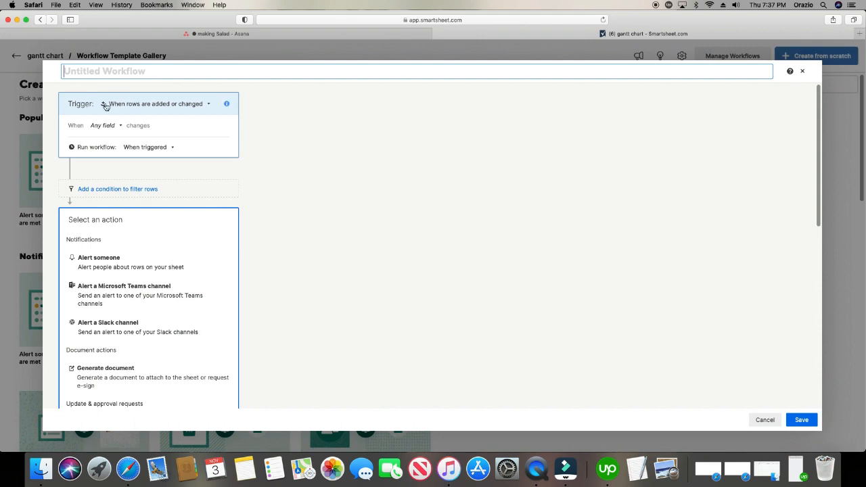
pyautogui.click(133, 71)
pyautogui.write('Alert wehe')
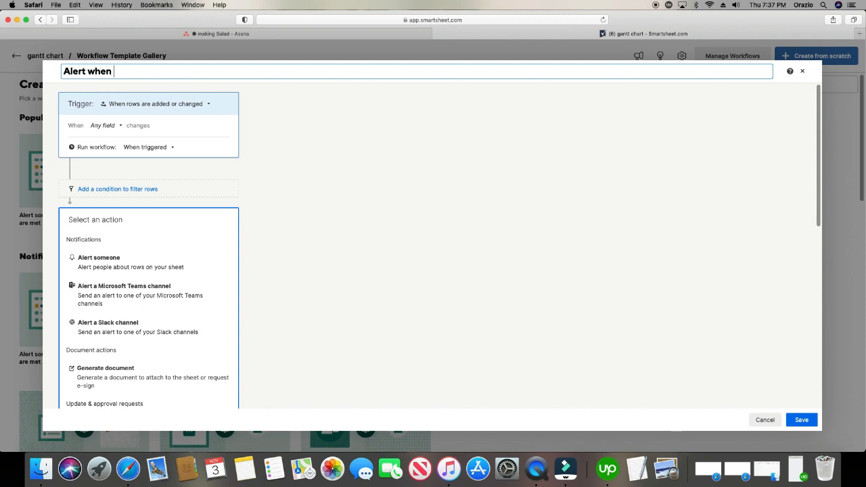
pyautogui.write('n date is reached')
# Trigger the workflow when the date in the Start field is reached, at 7:00 PM, and remove the empty condition block.
pyautogui.click(148, 104)
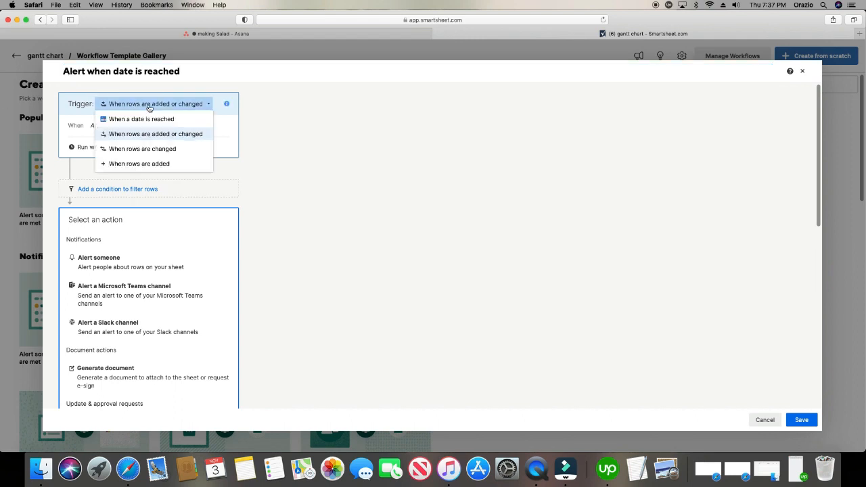
pyautogui.click(194, 119)
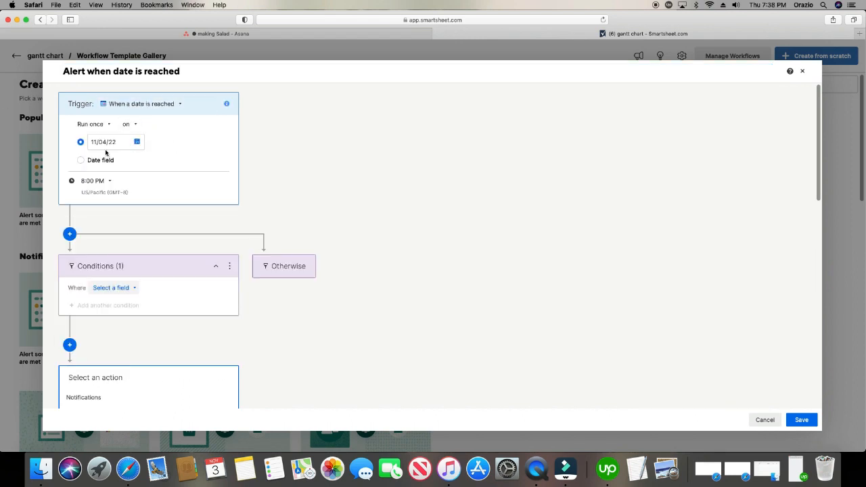
pyautogui.click(82, 161)
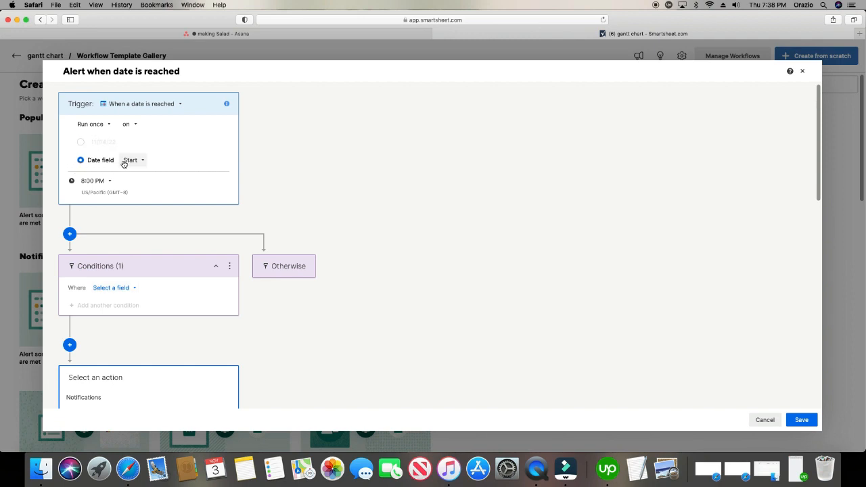
pyautogui.click(124, 164)
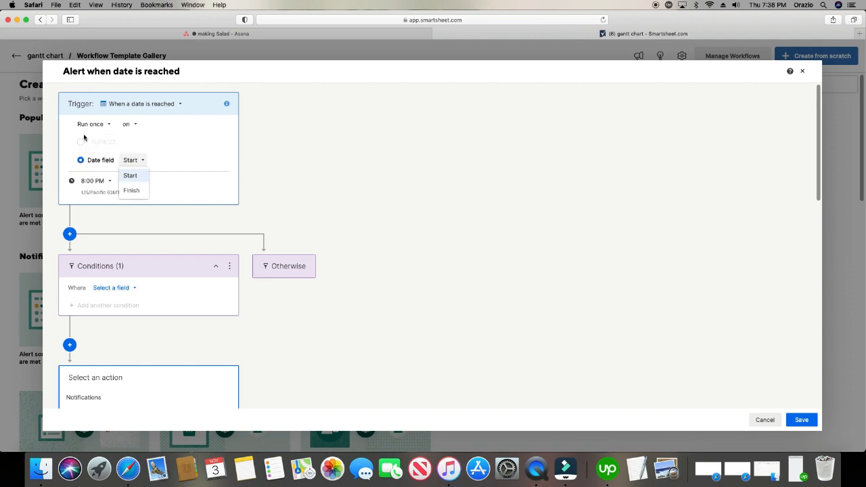
pyautogui.click(128, 177)
pyautogui.click(93, 181)
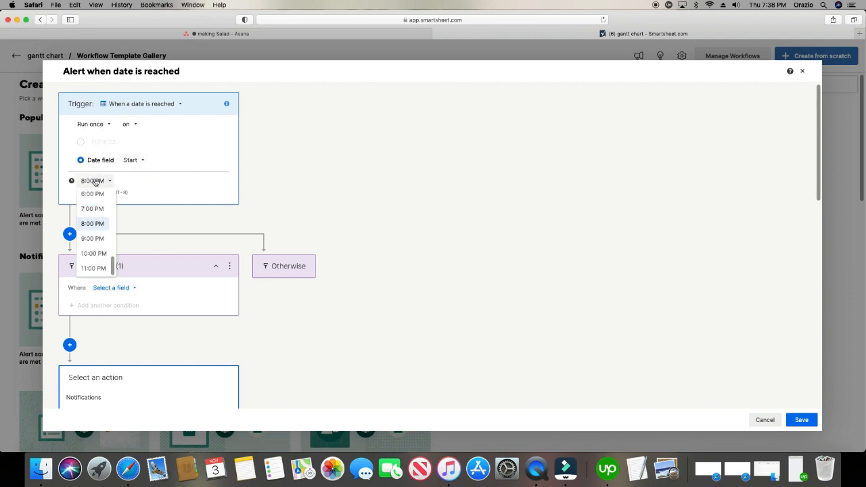
pyautogui.click(95, 208)
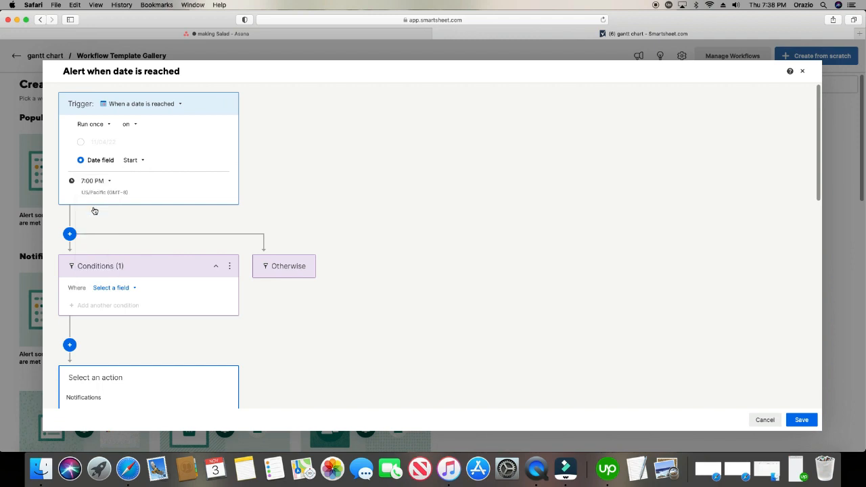
pyautogui.click(229, 268)
pyautogui.click(250, 272)
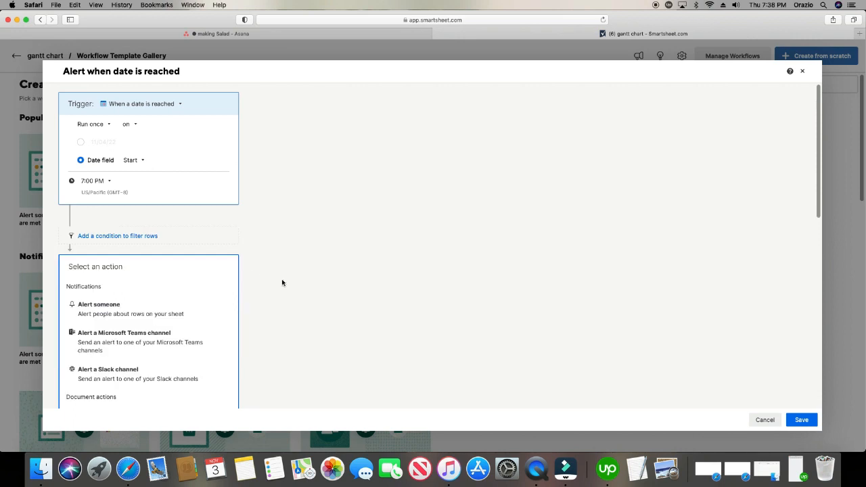
# Examine the available workflow actions, from notifications and approval requests to sheet changes and sheet-to-sheet workflows.
pyautogui.scroll(-3, 291, 282)
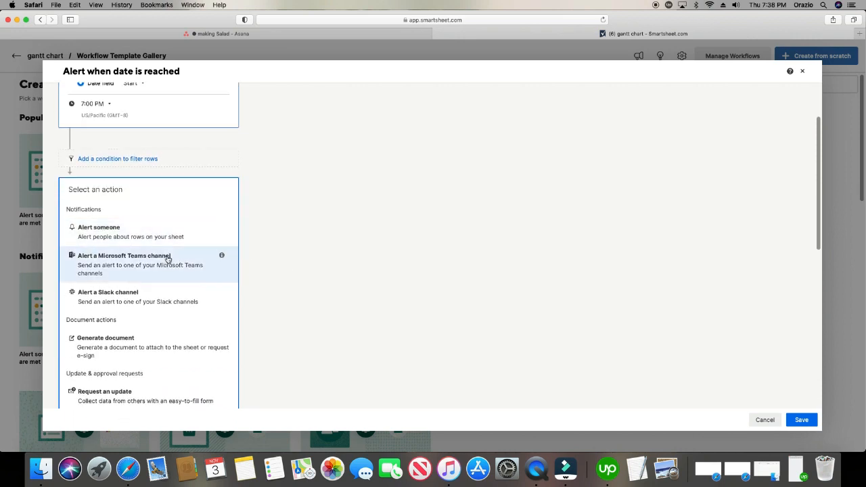
pyautogui.scroll(-1, 181, 233)
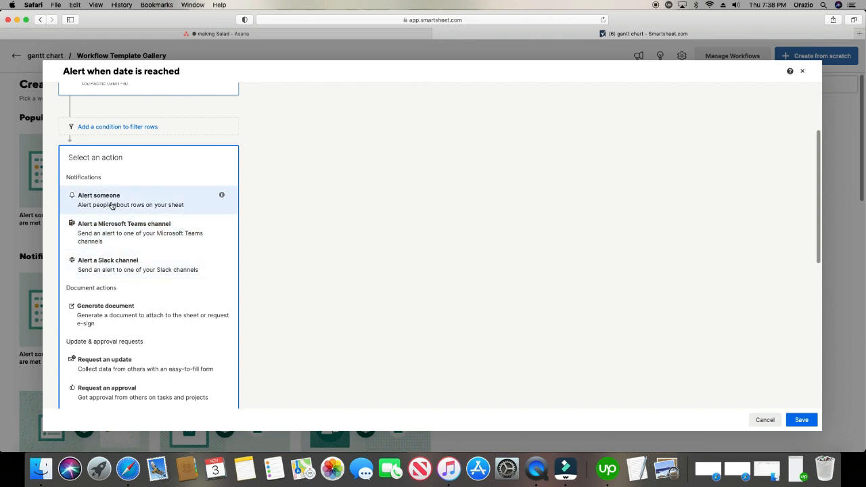
pyautogui.scroll(-1, 213, 209)
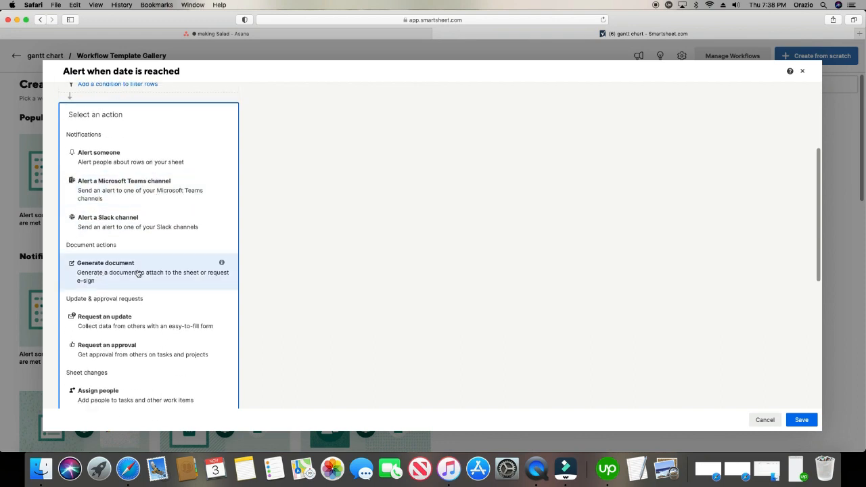
pyautogui.scroll(-1, 144, 272)
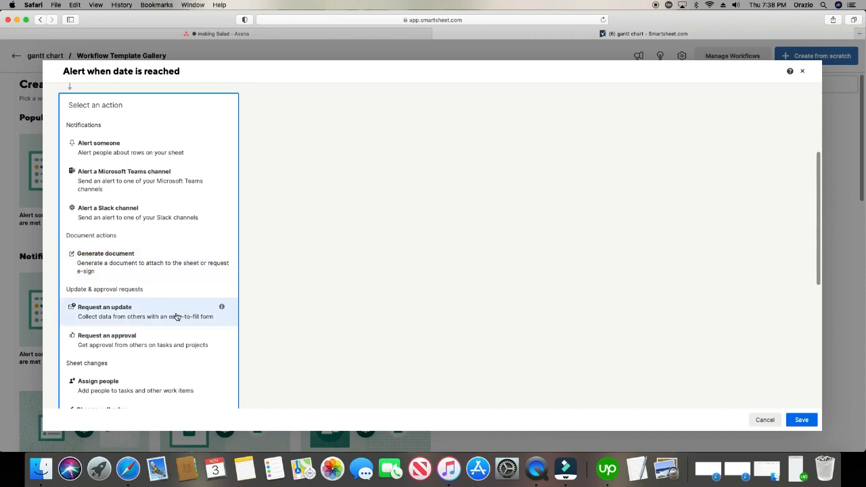
pyautogui.scroll(-1, 175, 316)
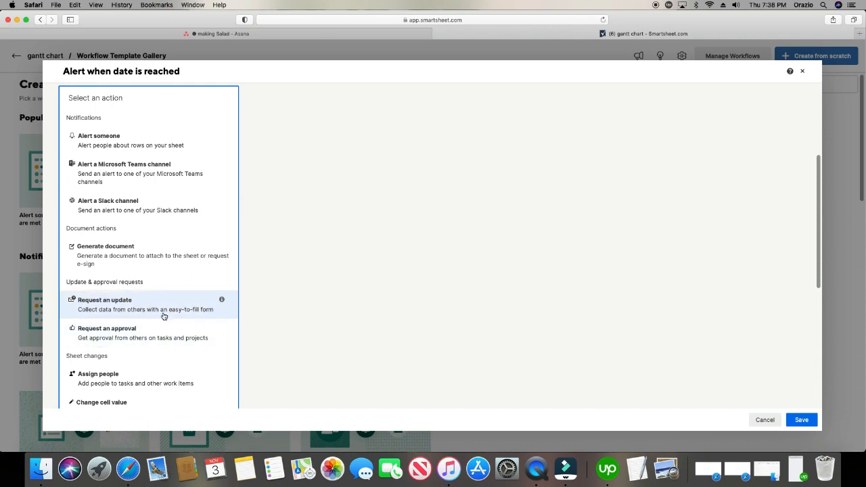
pyautogui.scroll(-2, 164, 297)
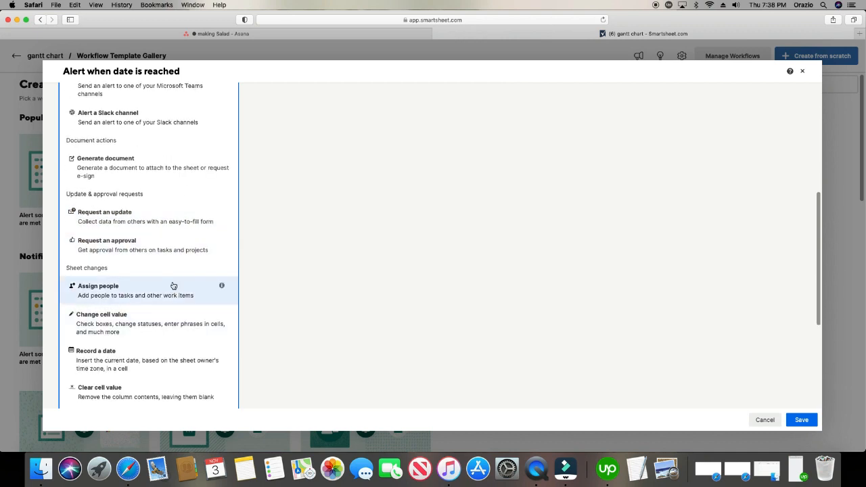
pyautogui.scroll(-1, 167, 301)
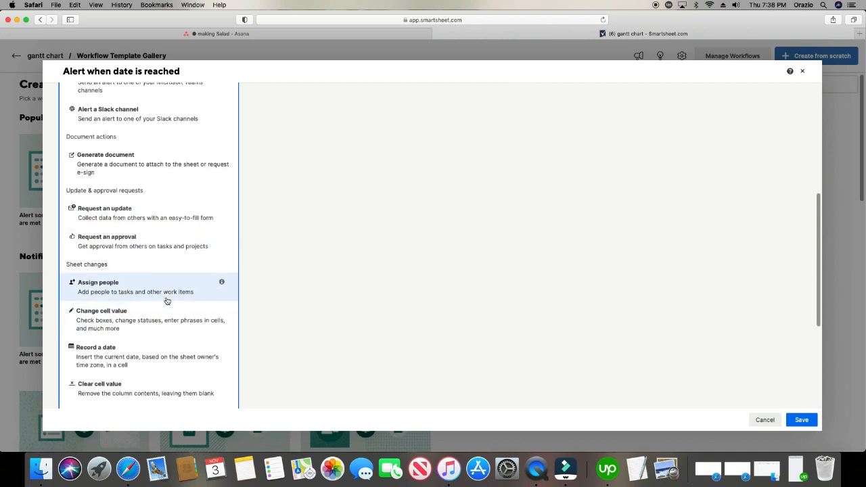
pyautogui.scroll(-2, 167, 309)
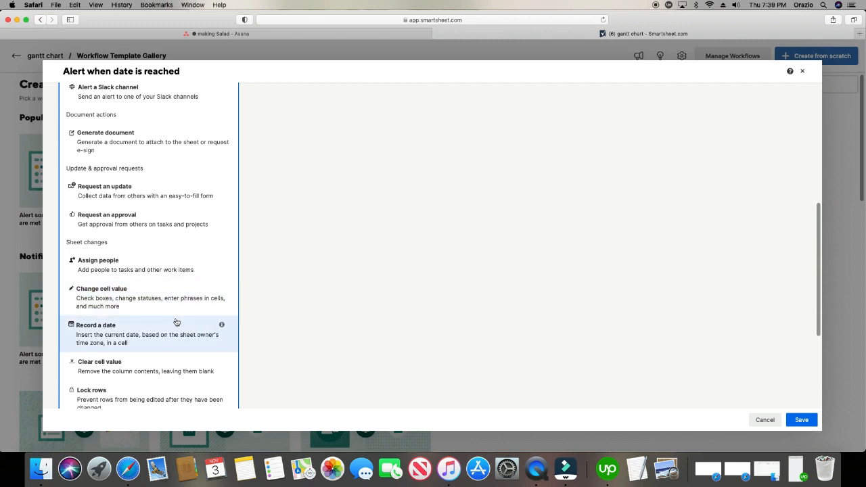
pyautogui.scroll(-5, 173, 318)
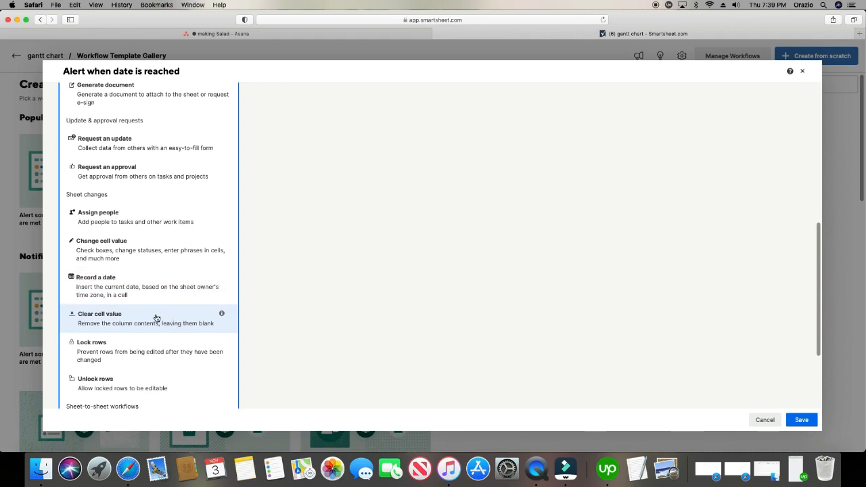
pyautogui.scroll(-3, 166, 318)
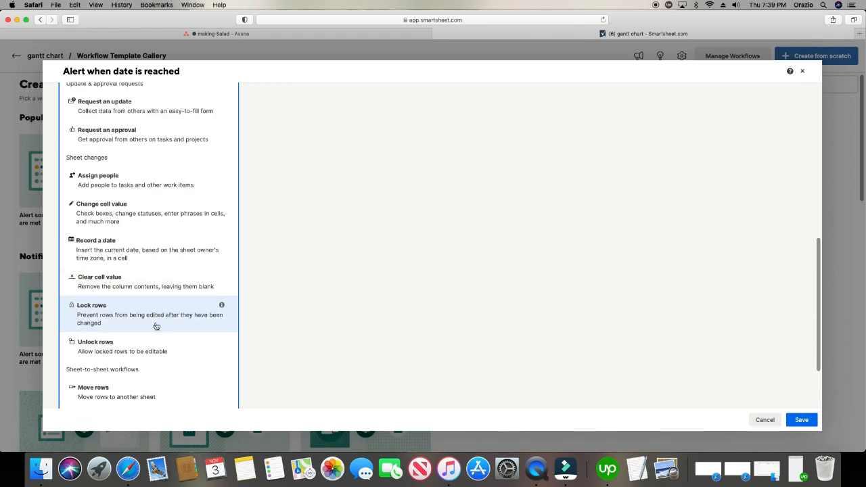
pyautogui.scroll(-4, 155, 326)
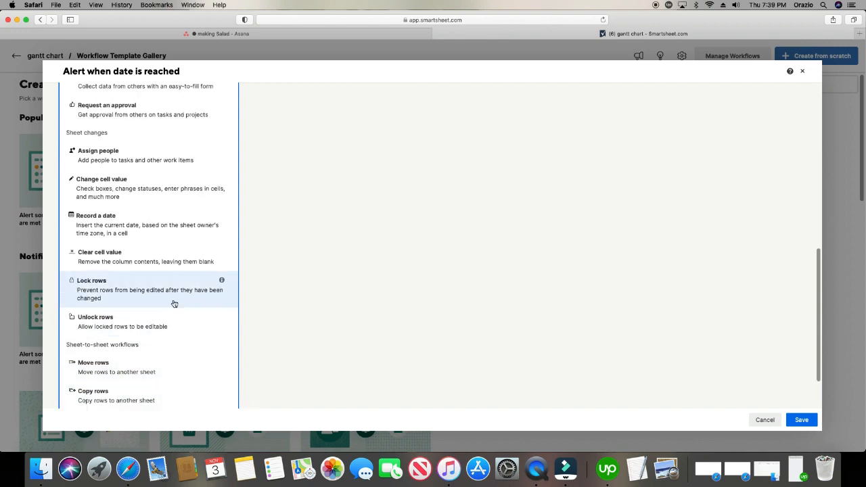
pyautogui.scroll(10, 172, 304)
pyautogui.scroll(3, 173, 303)
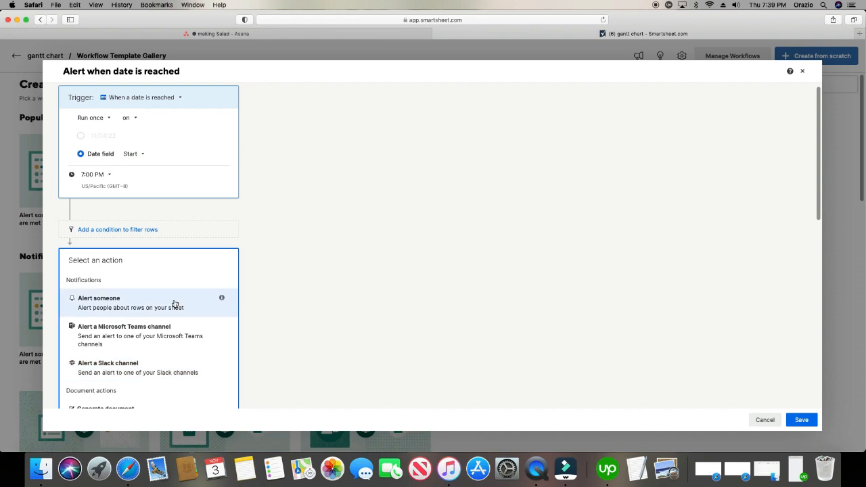
# Add an Alert someone action sent to the contacts in the Assigned To field, and accept the Unrestricted automation permissions.
pyautogui.click(116, 305)
pyautogui.click(141, 290)
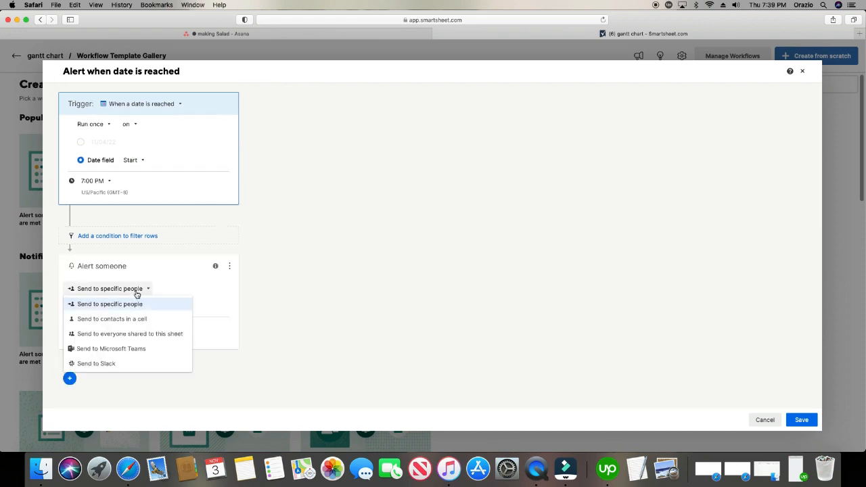
pyautogui.click(163, 319)
pyautogui.click(138, 305)
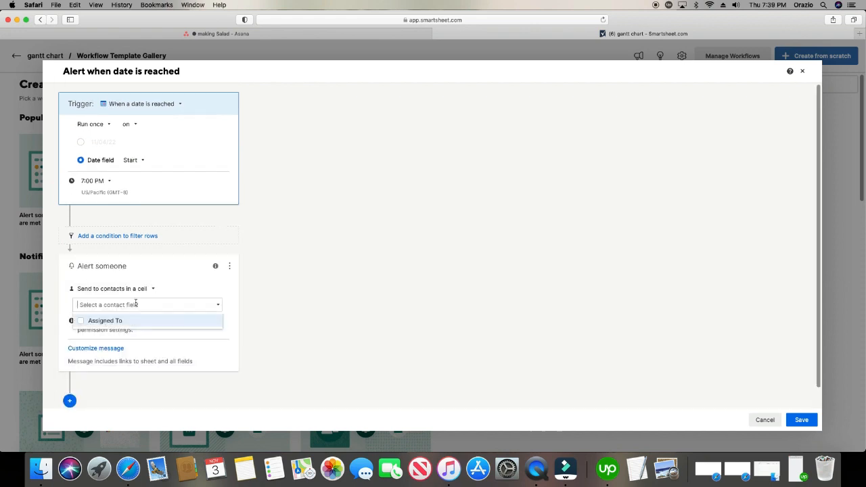
pyautogui.click(84, 324)
pyautogui.click(403, 273)
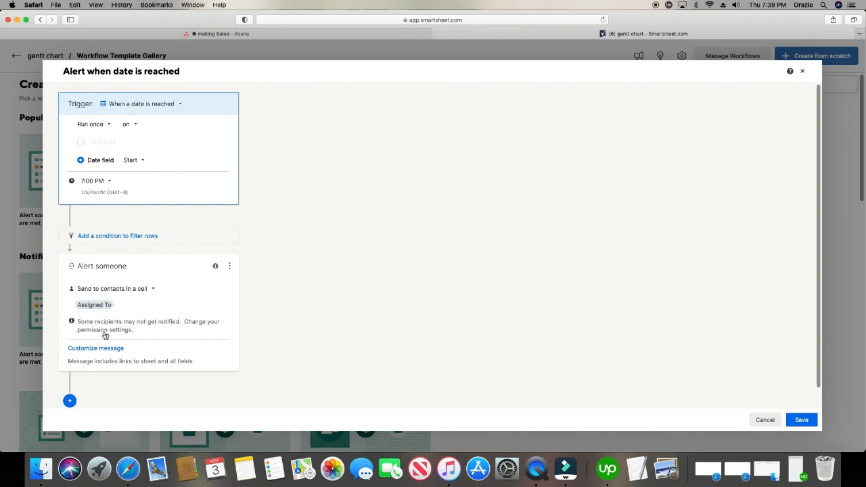
pyautogui.click(193, 322)
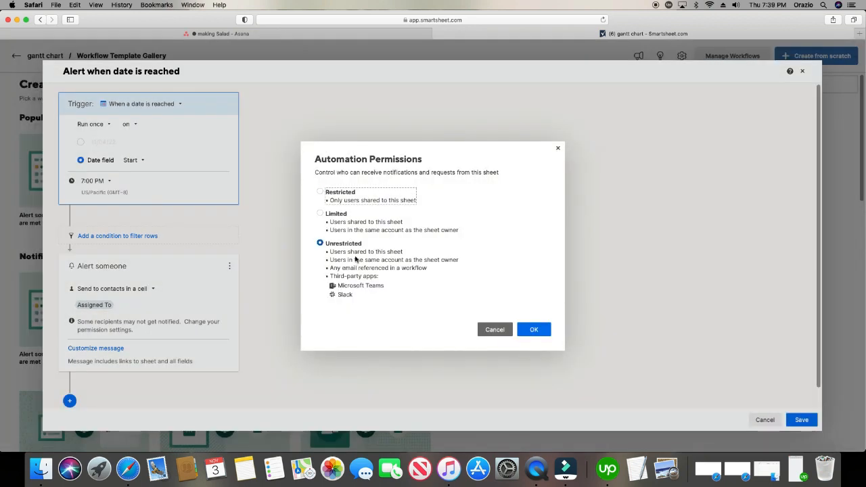
pyautogui.click(534, 329)
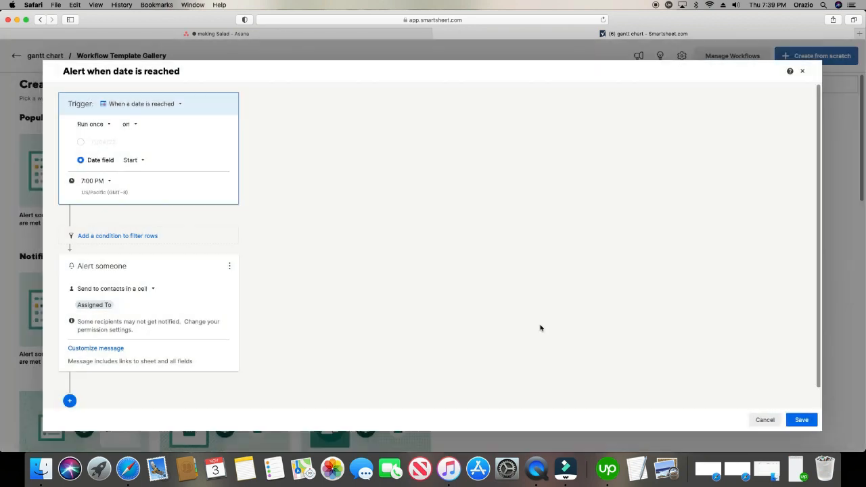
# Open the alert's message customization and examine its subject, body and included content options.
pyautogui.click(112, 349)
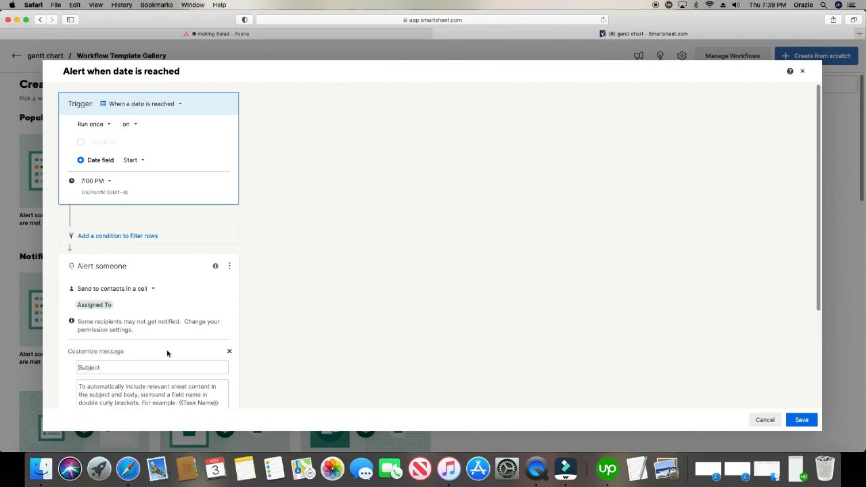
pyautogui.scroll(-2, 389, 340)
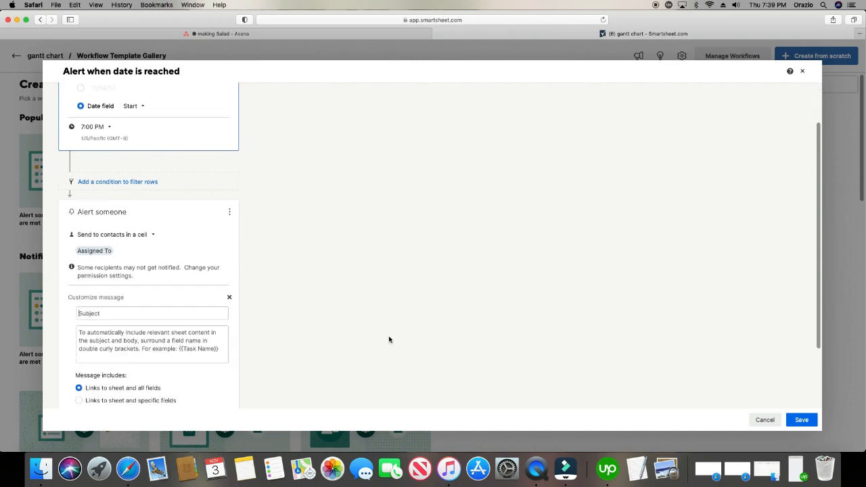
pyautogui.click(168, 314)
pyautogui.write('{')
pyautogui.press('BackSpace')
pyautogui.scroll(-1, 124, 345)
pyautogui.scroll(-1, 124, 345)
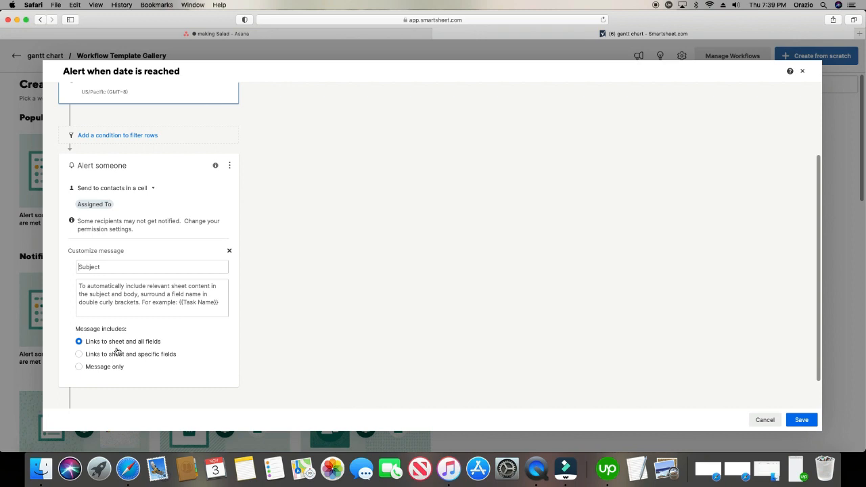
# Set the alert message to include links to the sheet and specific fields, and review the fields that can be selected.
pyautogui.click(79, 356)
pyautogui.click(119, 369)
pyautogui.scroll(-5, 179, 379)
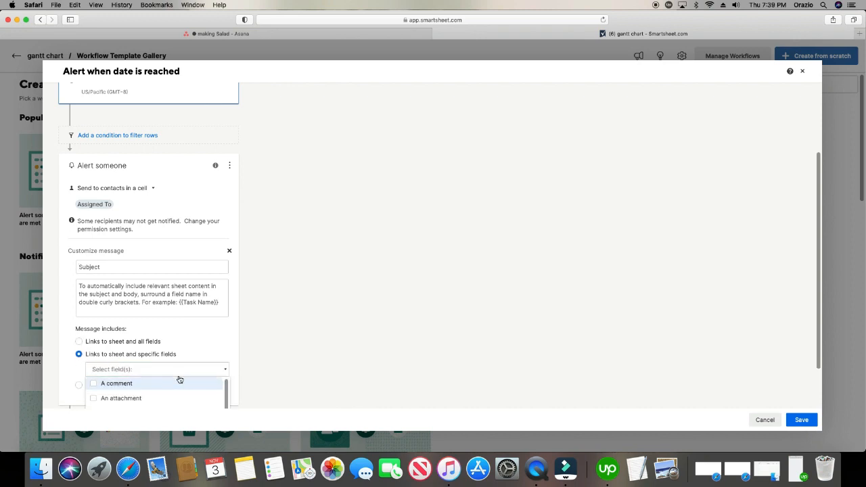
pyautogui.scroll(1, 318, 352)
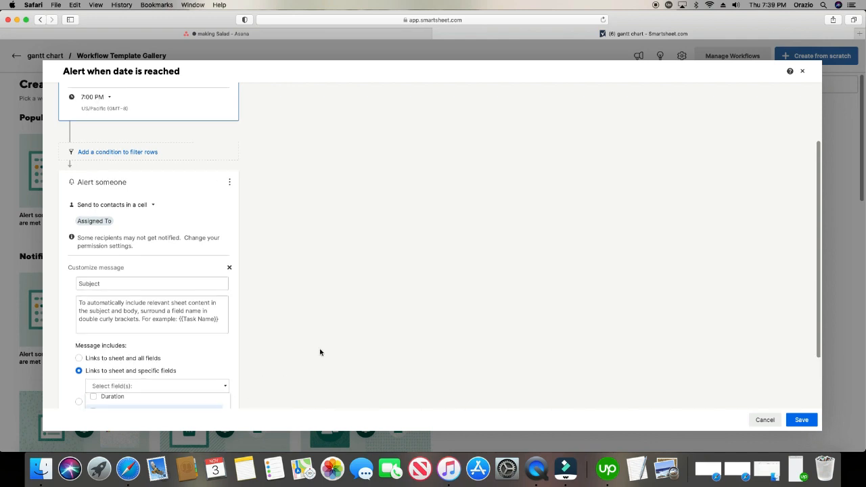
pyautogui.scroll(-4, 313, 350)
pyautogui.scroll(2, 135, 366)
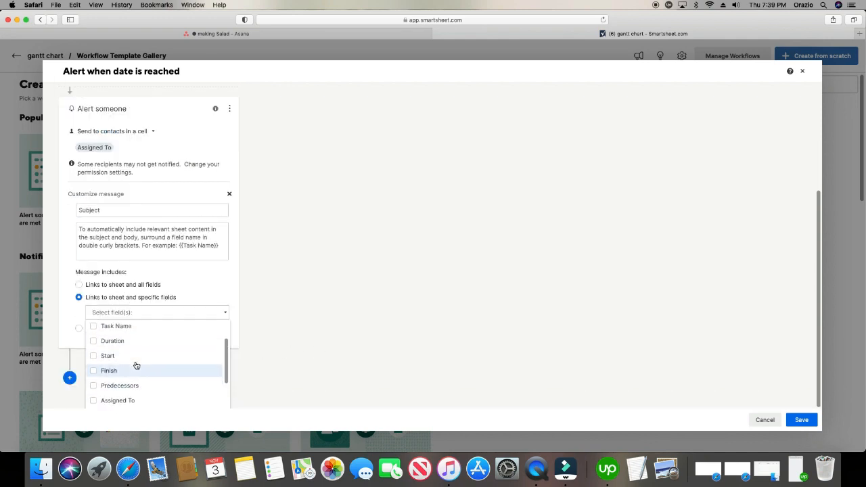
# Enter "{{Task Name}} test abc" as the alert's subject and save the workflow.
pyautogui.click(127, 210)
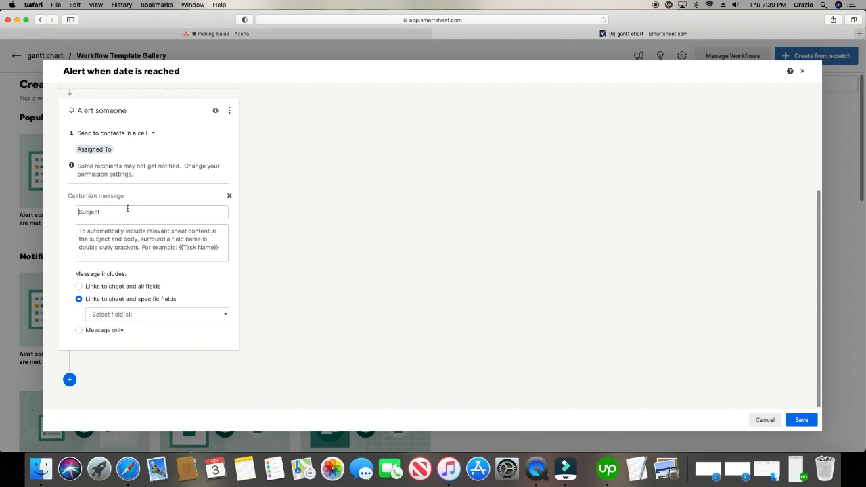
pyautogui.write('{{Task Name}} test abc')
pyautogui.click(809, 421)
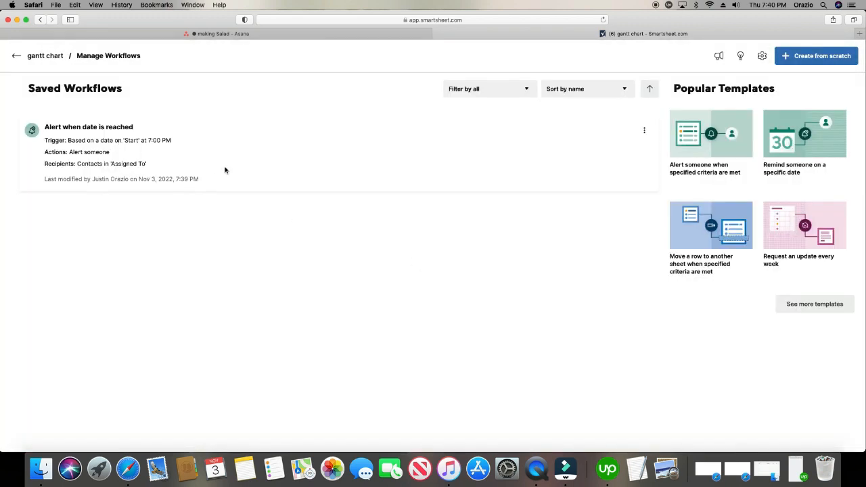
# Return to the gantt chart sheet and enter abc as the task name in row 2.
pyautogui.click(41, 58)
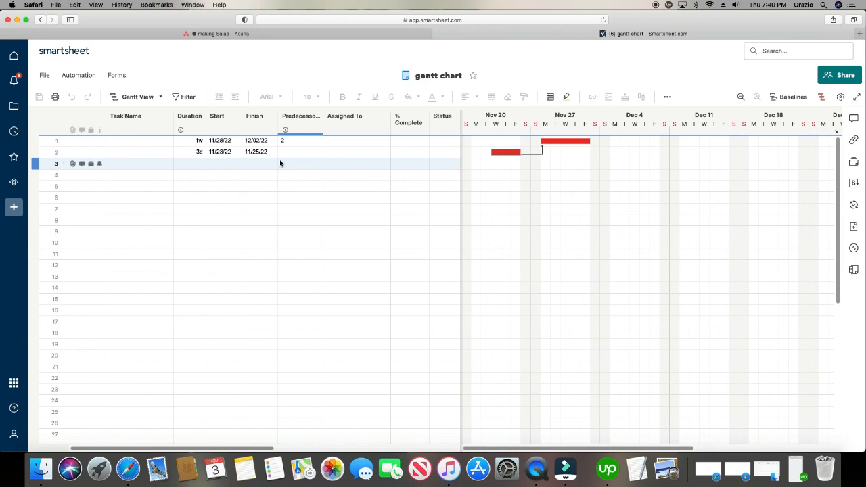
pyautogui.click(122, 131)
pyautogui.click(122, 152)
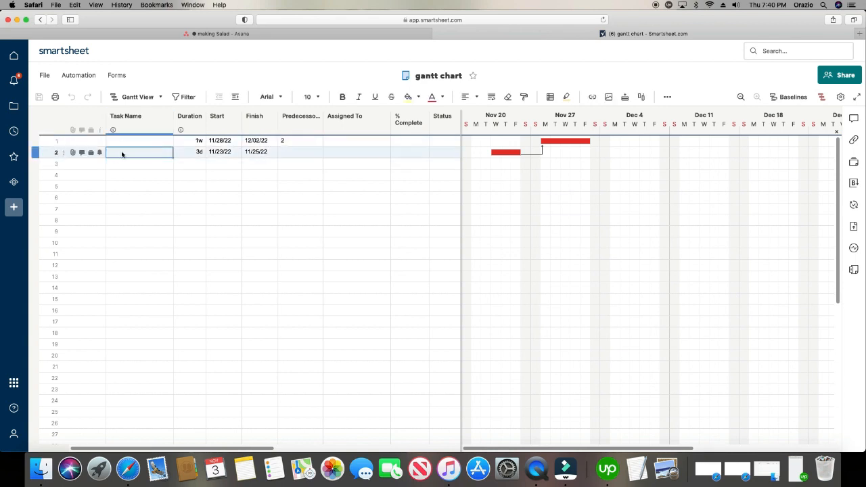
pyautogui.write('abc')
pyautogui.click(190, 197)
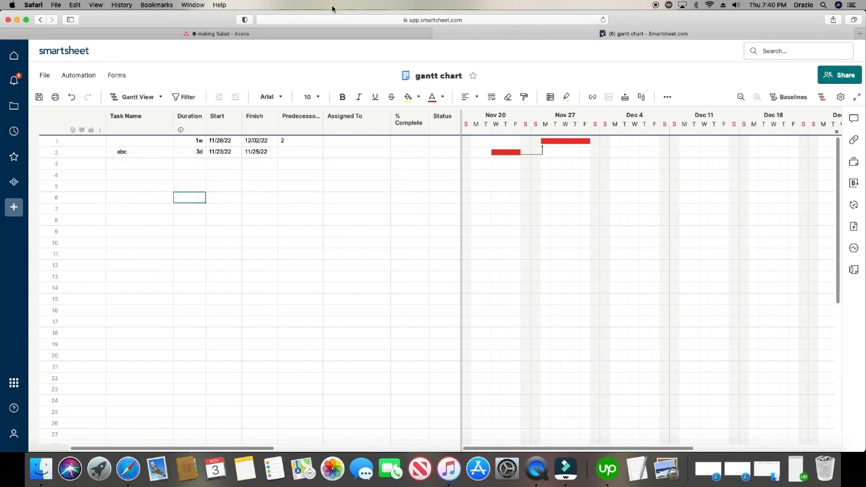
# Compare the gantt chart sheet with Asana's making Salad project, viewing its workflow, task list and timeline.
pyautogui.click(308, 36)
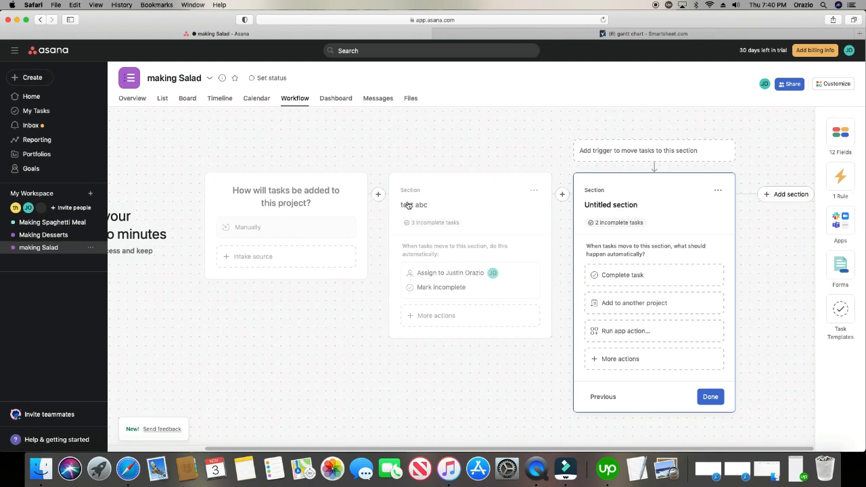
pyautogui.click(498, 34)
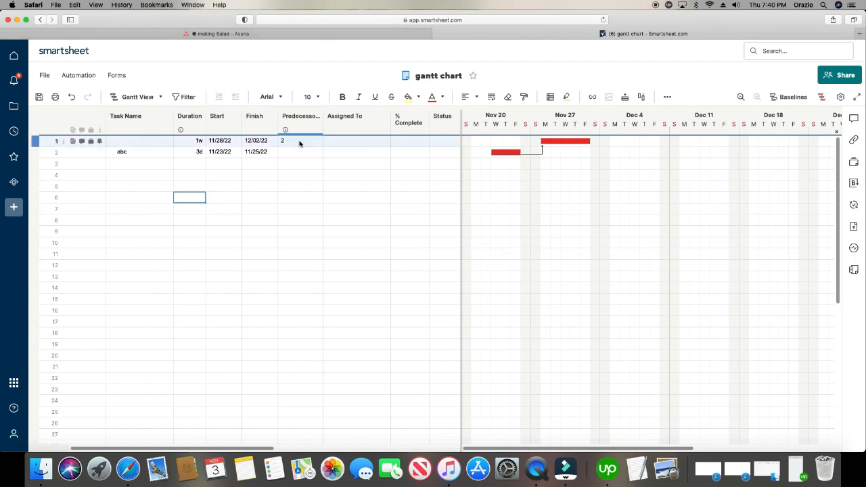
pyautogui.click(302, 35)
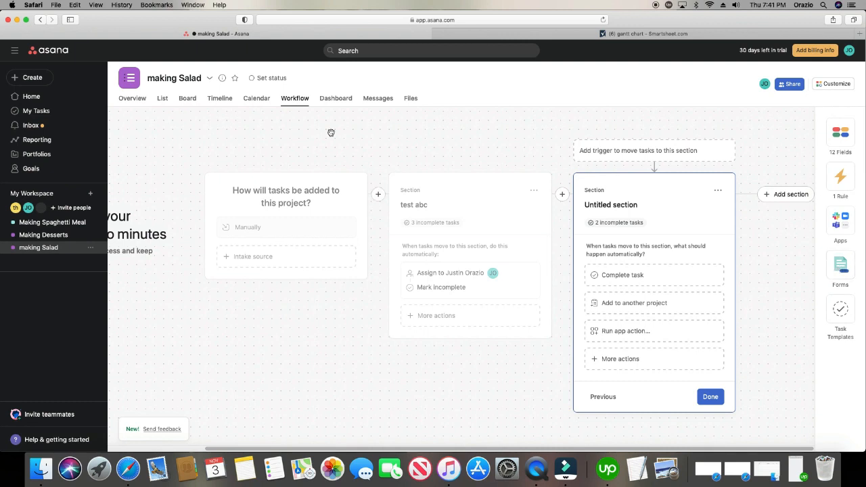
pyautogui.click(160, 99)
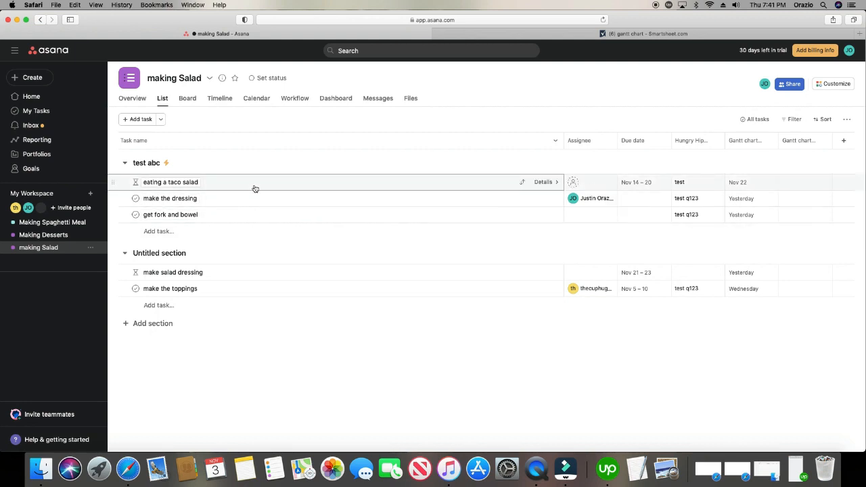
pyautogui.click(229, 100)
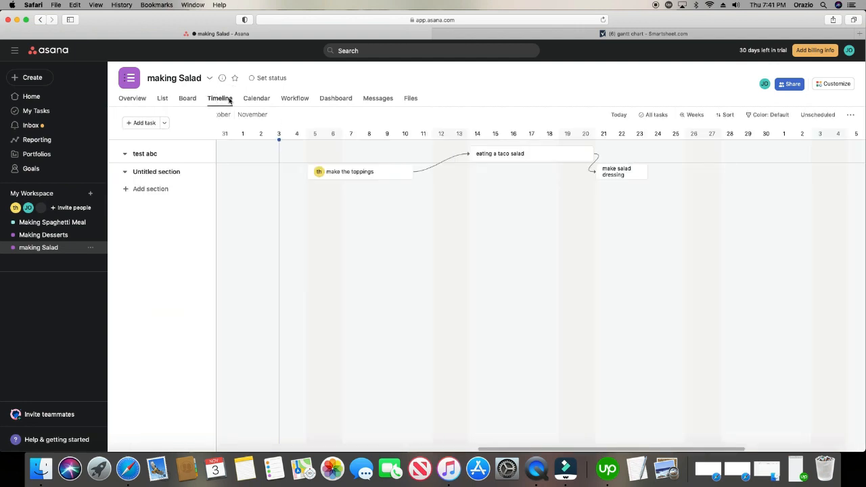
# Create a new form from the making Salad project's workflow and add an Attachment question to it.
pyautogui.click(299, 101)
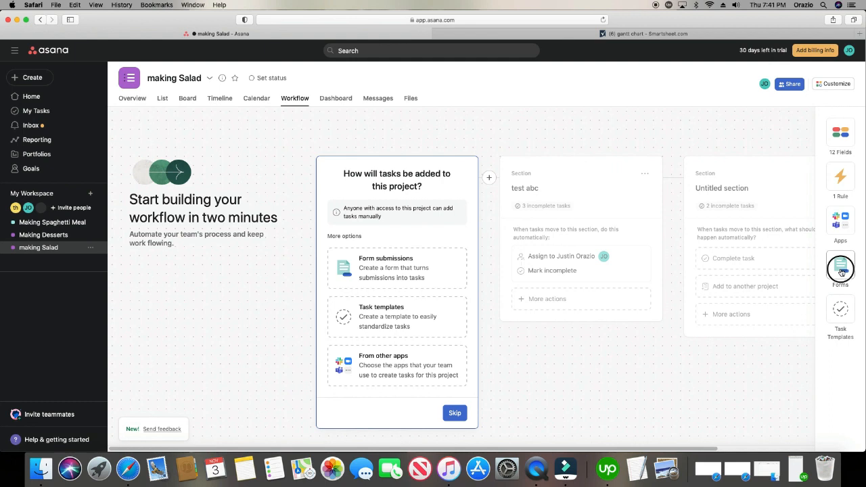
pyautogui.click(840, 265)
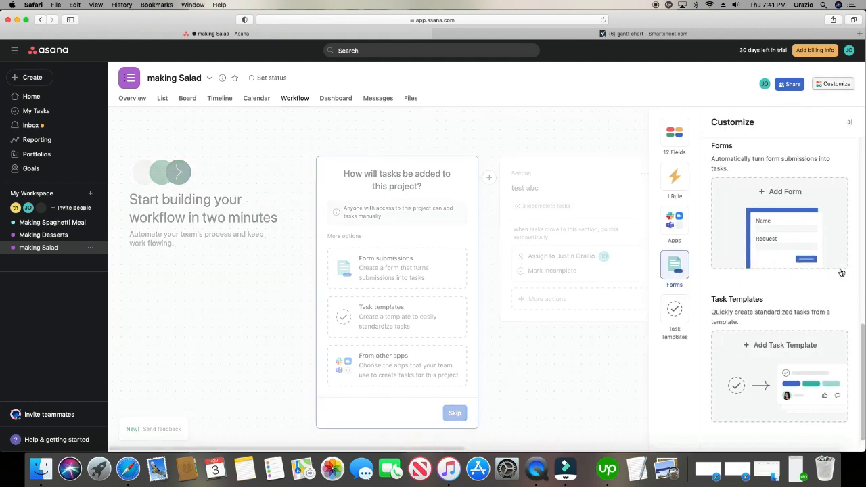
pyautogui.click(788, 218)
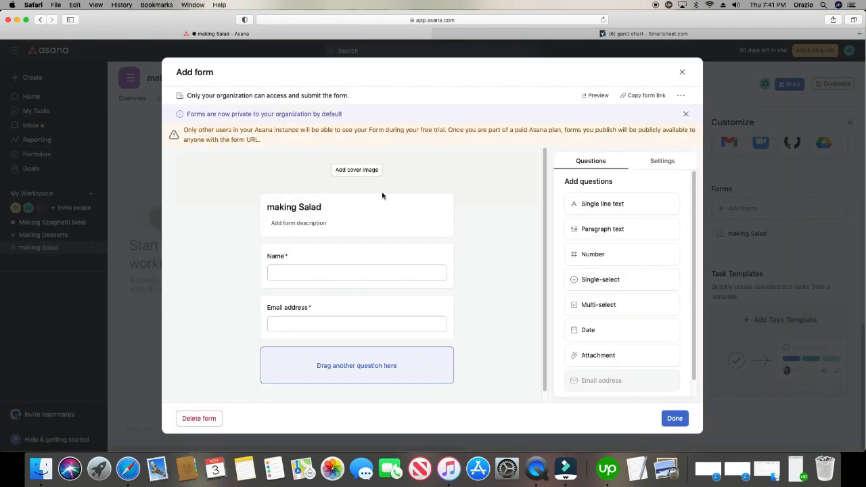
pyautogui.scroll(-1, 409, 260)
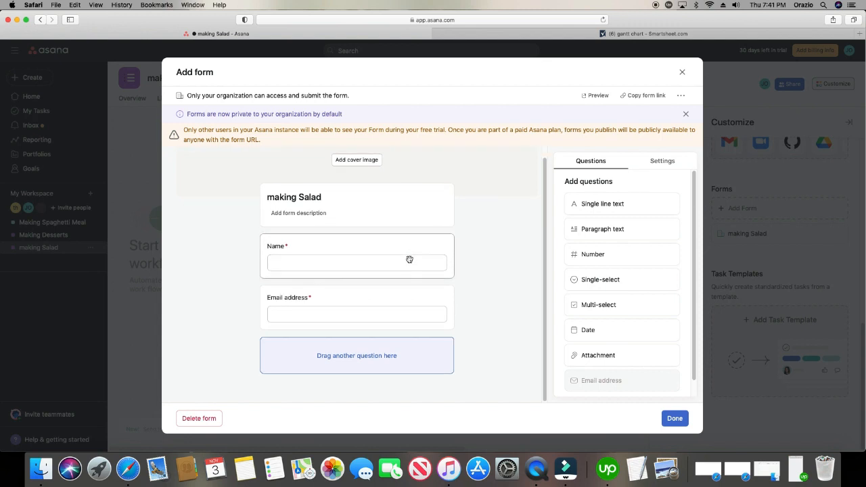
pyautogui.scroll(1, 409, 260)
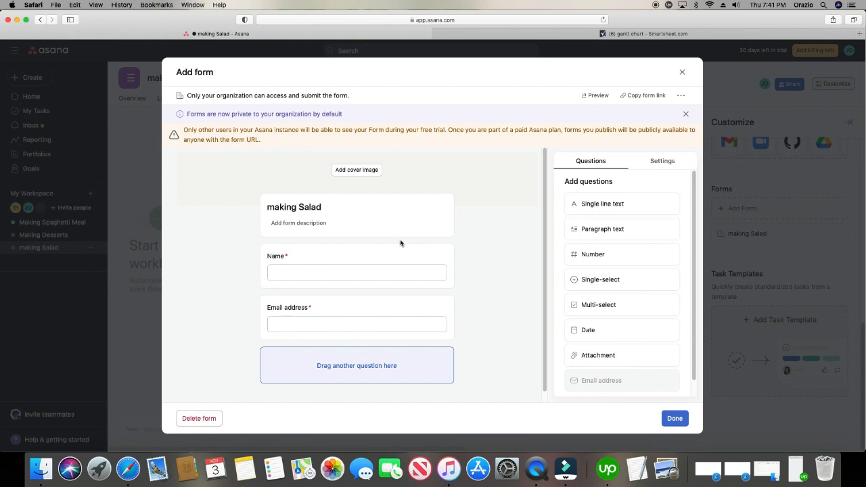
pyautogui.click(620, 362)
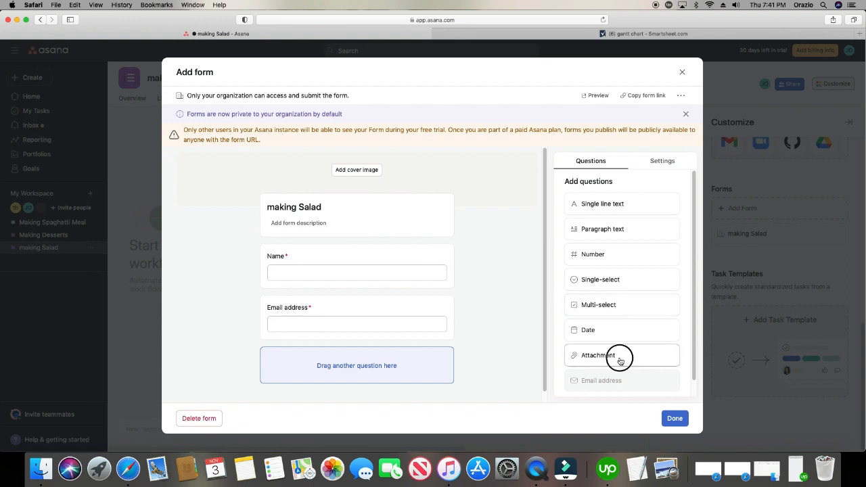
pyautogui.scroll(-1, 361, 302)
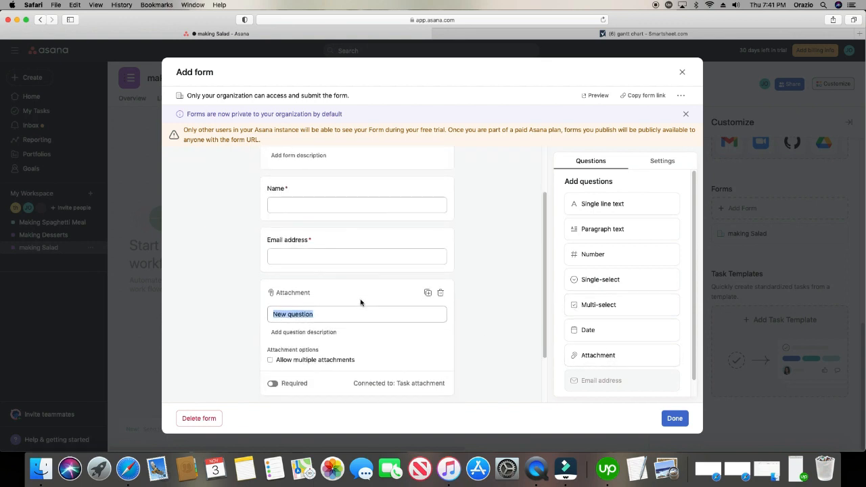
# Examine the form's Name, Email address and Attachment questions and the attachment options.
pyautogui.scroll(-1, 382, 306)
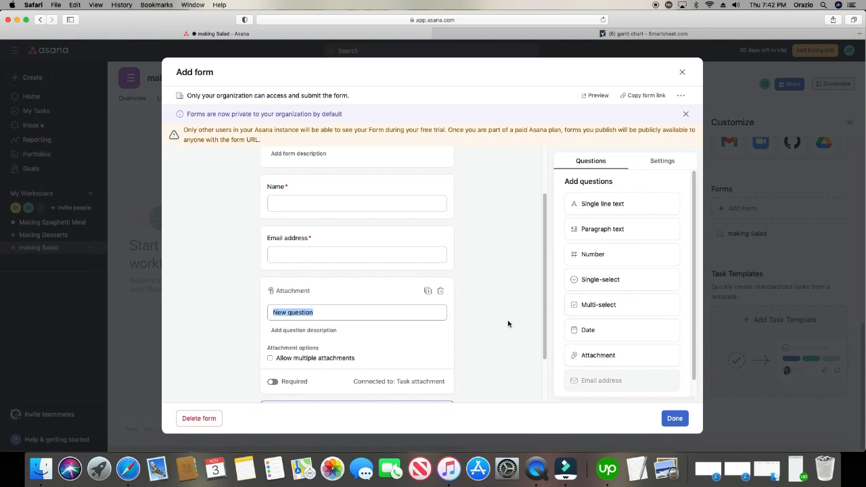
pyautogui.scroll(-2, 508, 324)
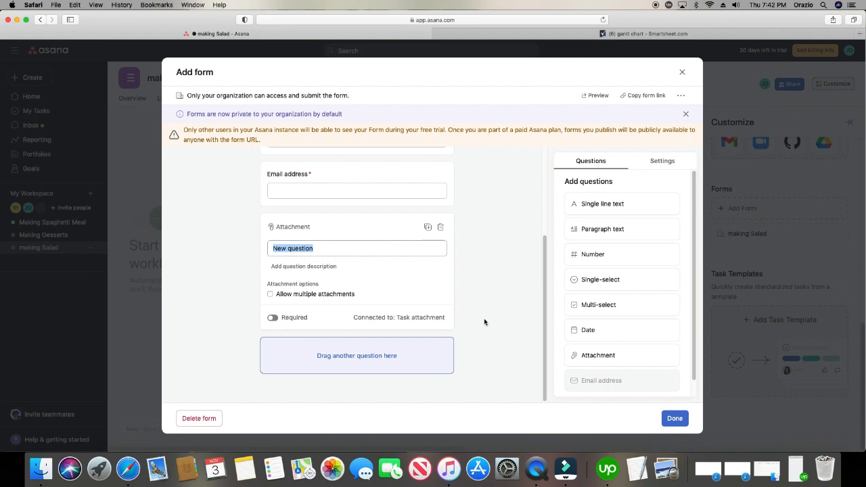
pyautogui.scroll(5, 484, 322)
pyautogui.scroll(-4, 458, 295)
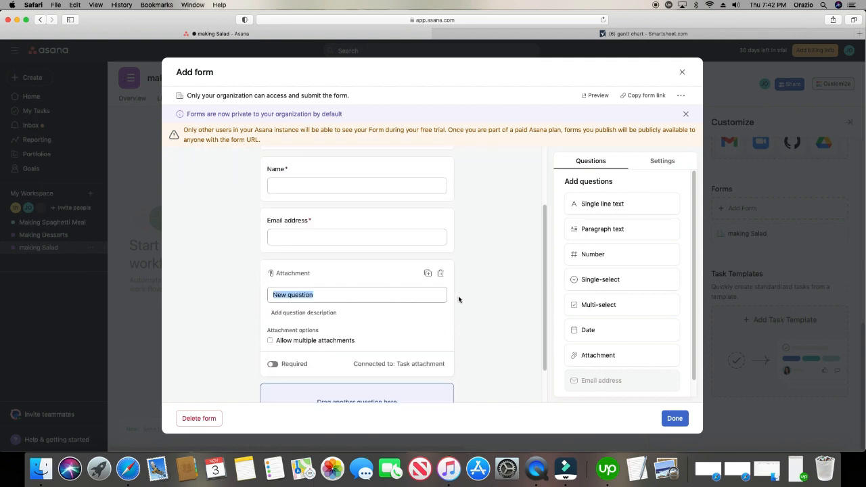
pyautogui.scroll(3, 381, 234)
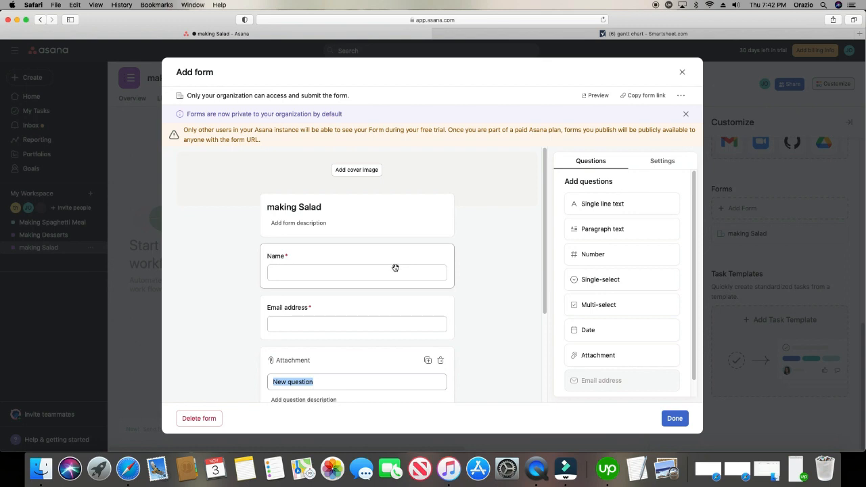
pyautogui.scroll(-2, 395, 264)
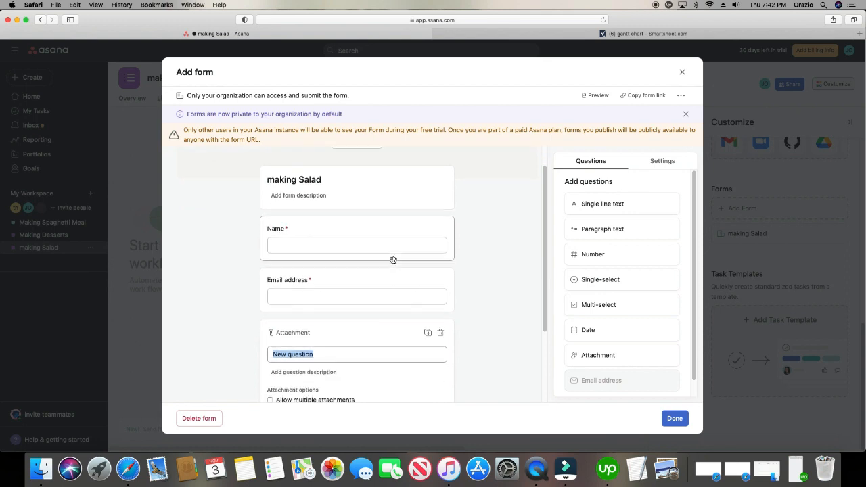
pyautogui.scroll(-3, 393, 260)
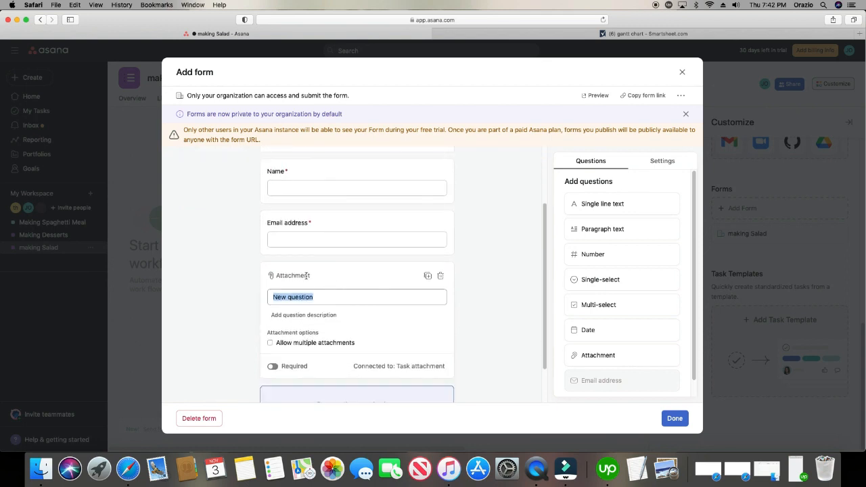
pyautogui.scroll(-3, 369, 295)
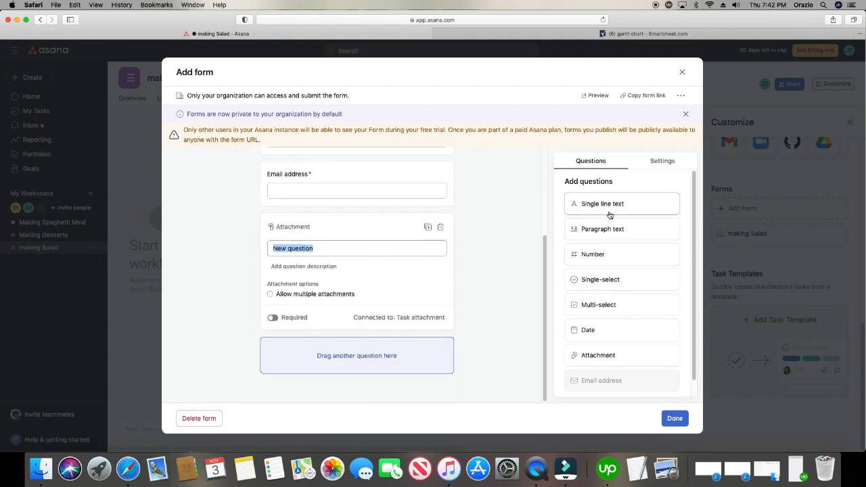
# Add a Single-select question titled "What is your favorite color?" below the Attachment question.
pyautogui.click(589, 279)
pyautogui.scroll(-3, 397, 340)
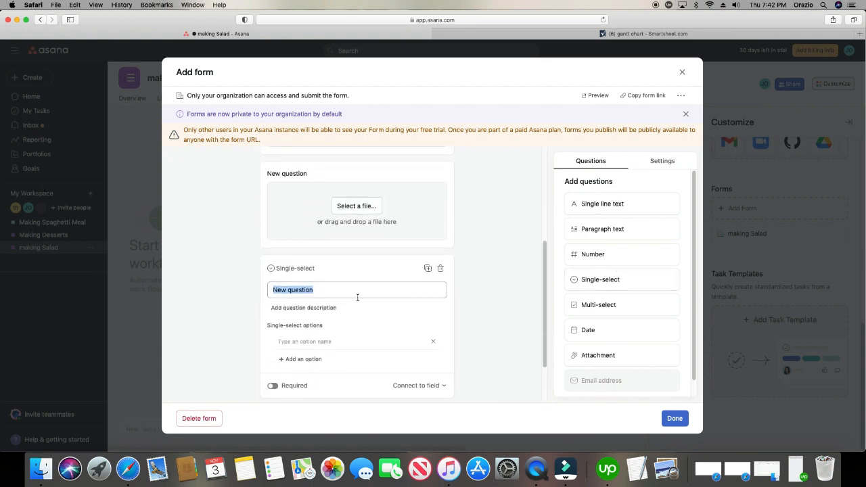
pyautogui.write('What is your favoa')
pyautogui.press('BackSpace')
pyautogui.write('ri')
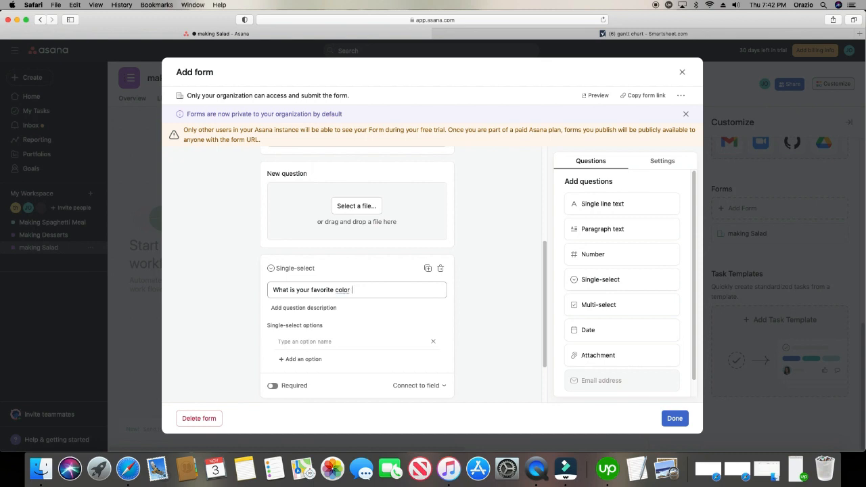
pyautogui.write('te color?')
# Give the favorite color question the answer options red, blue, orange and green.
pyautogui.click(299, 341)
pyautogui.write('read')
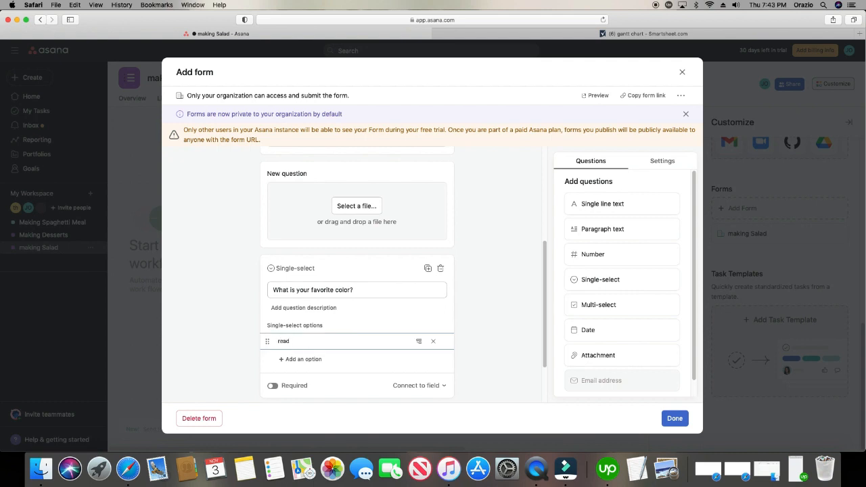
pyautogui.press('Return')
pyautogui.write('blue')
pyautogui.press('Return')
pyautogui.write('orange')
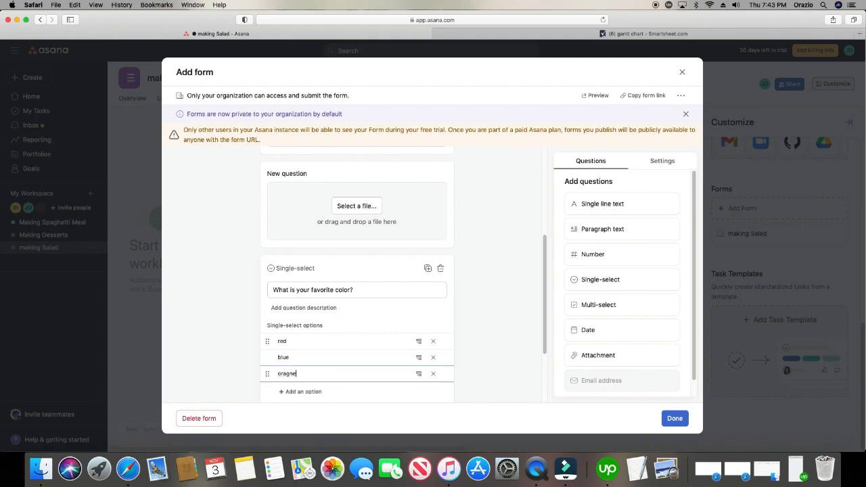
pyautogui.press('Return')
pyautogui.write('green')
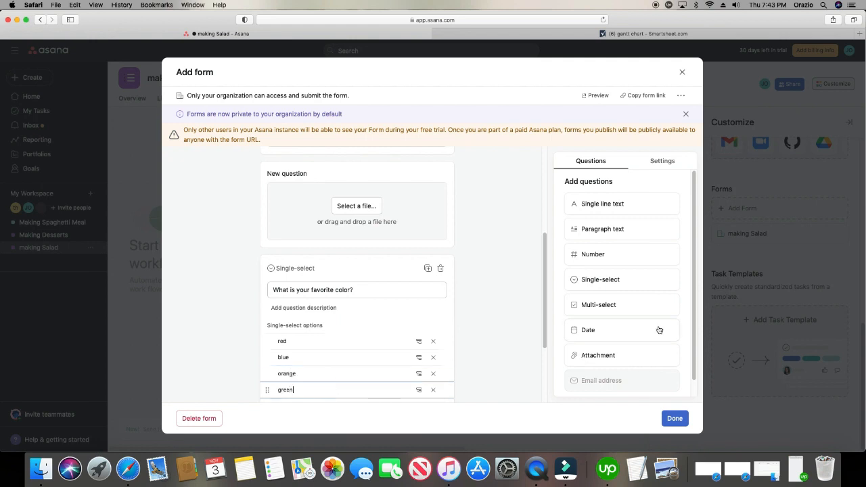
# Check the finished favorite color question and open a preview of the making Salad form.
pyautogui.scroll(-1, 483, 300)
pyautogui.scroll(-1, 483, 299)
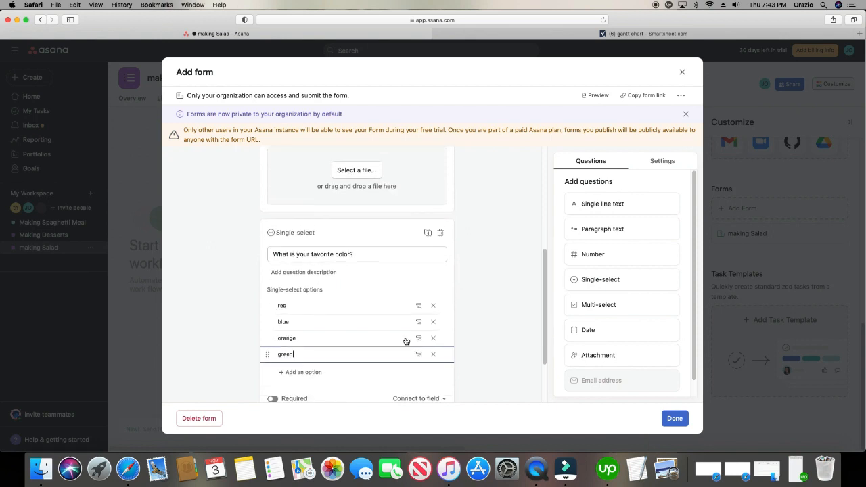
pyautogui.scroll(-2, 483, 329)
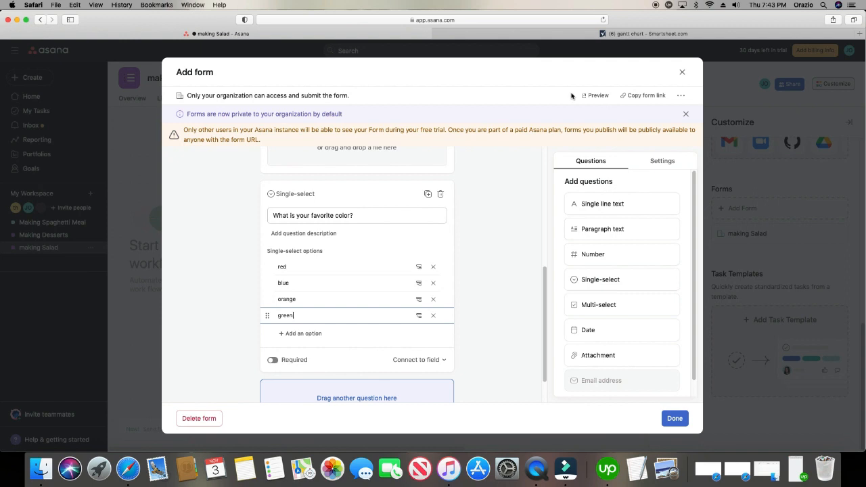
pyautogui.click(594, 96)
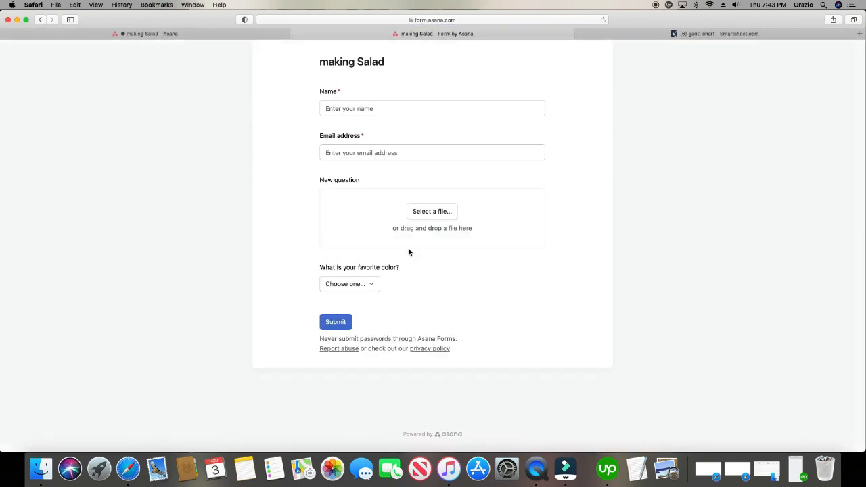
# Check the file picker of the attachment question without uploading anything, and choose red as the favorite color.
pyautogui.click(436, 212)
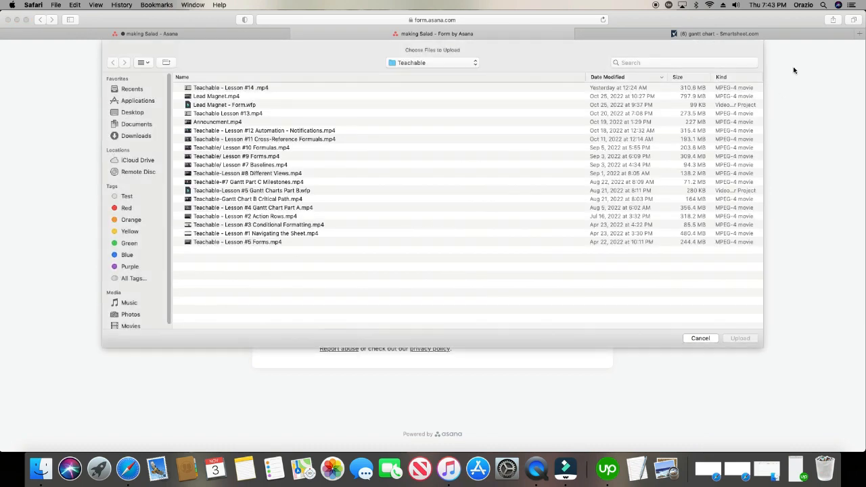
pyautogui.click(711, 338)
pyautogui.click(373, 284)
pyautogui.click(345, 319)
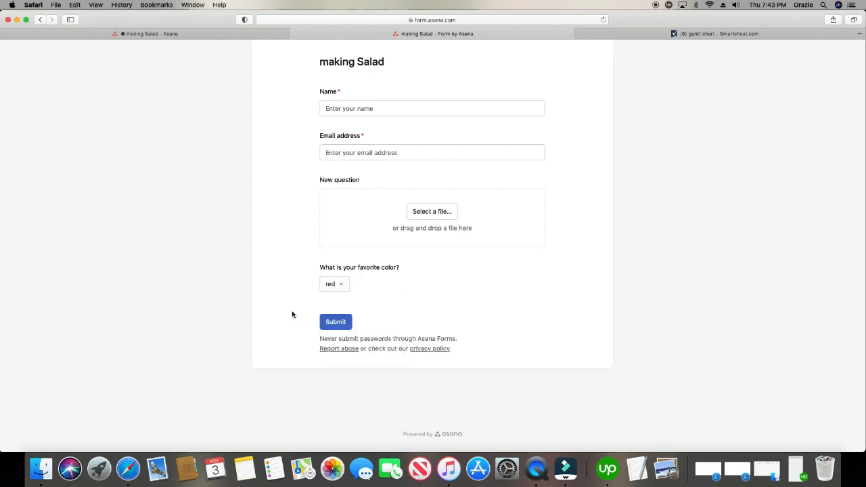
# Enter "trst" as the name and "test" as the email address, and try to submit the form.
pyautogui.click(338, 322)
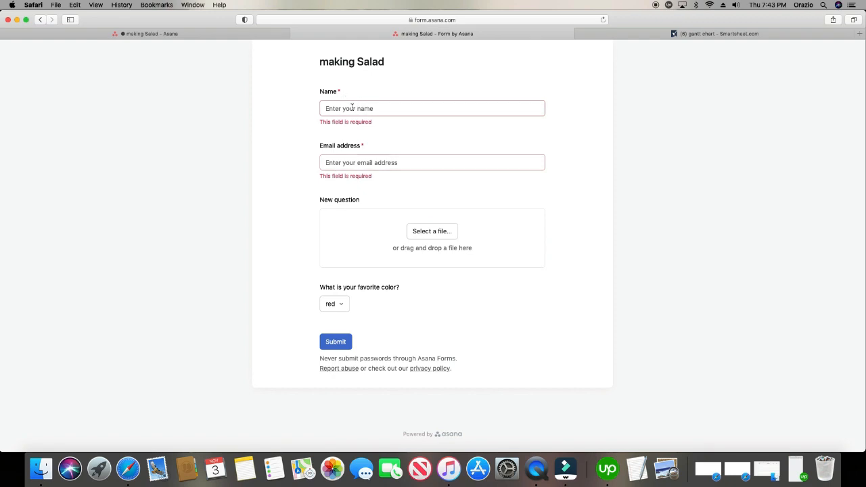
pyautogui.write('trst')
pyautogui.click(340, 149)
pyautogui.write('test')
pyautogui.click(339, 323)
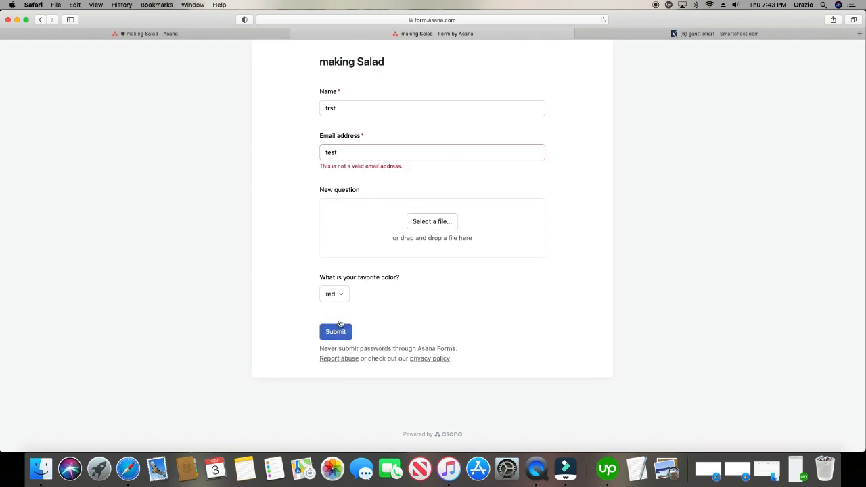
# Complete the Email address field with a full test e-mail address, submit the form and close its preview.
pyautogui.click(377, 150)
pyautogui.write('@emai')
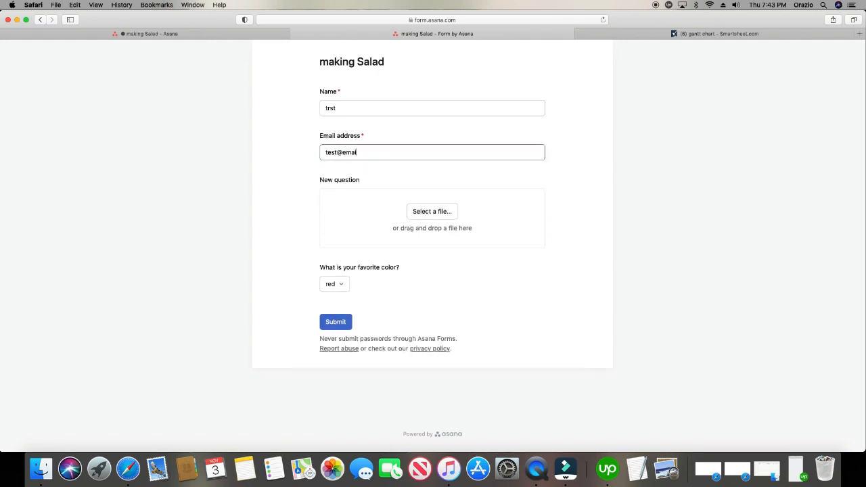
pyautogui.press('BackSpace')
pyautogui.press('BackSpace')
pyautogui.write('gm')
pyautogui.click(335, 322)
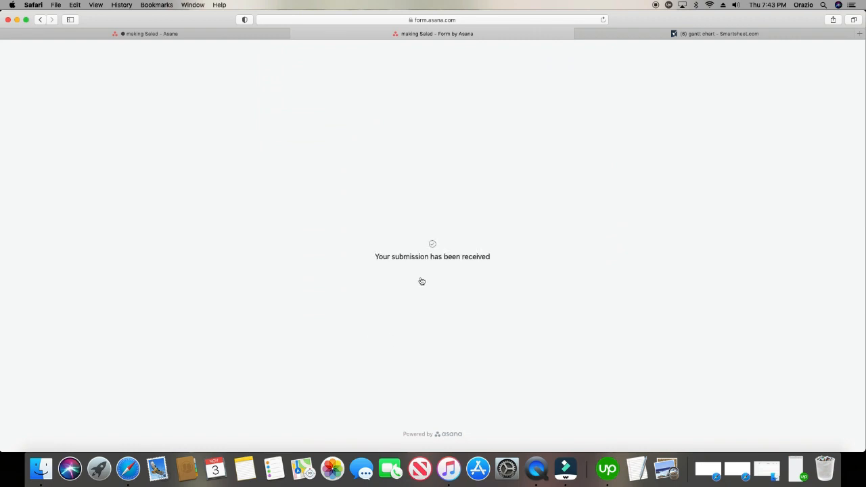
pyautogui.click(433, 282)
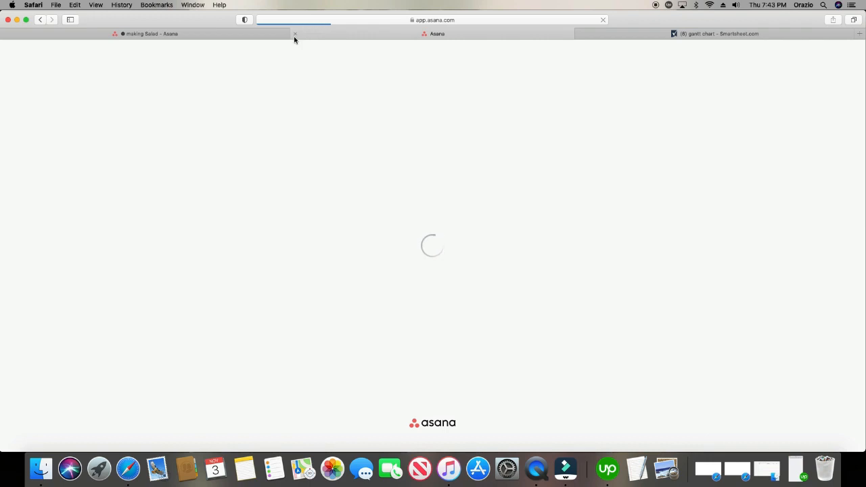
pyautogui.click(295, 36)
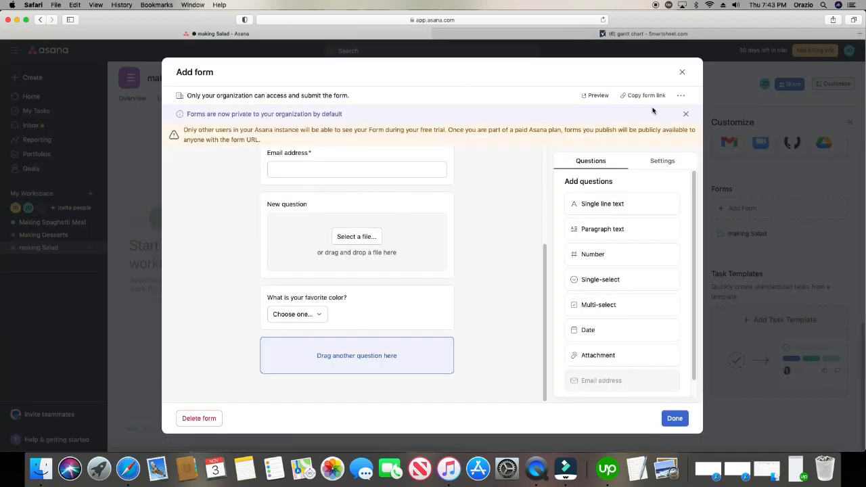
# Switch to the gantt chart sheet in Smartsheet and create a new form from it.
pyautogui.click(662, 38)
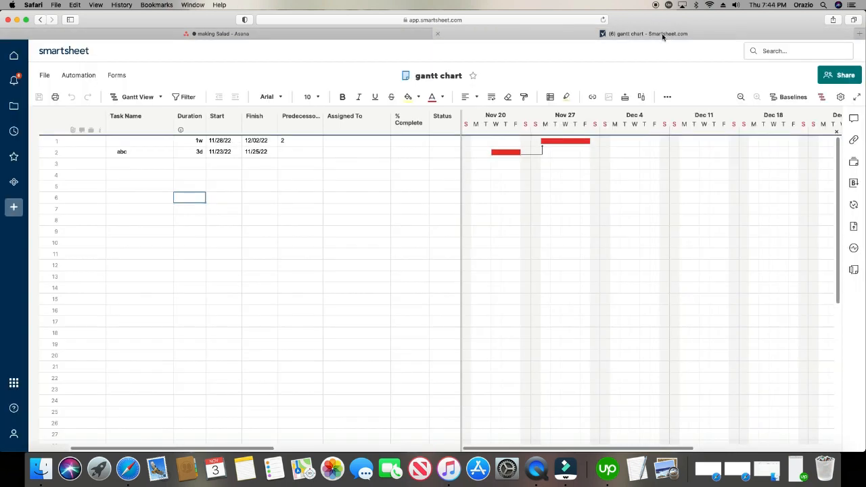
pyautogui.click(119, 77)
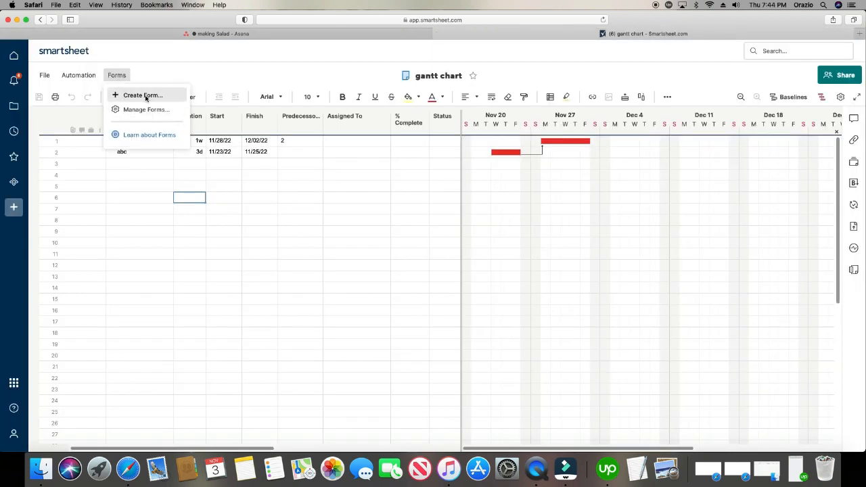
pyautogui.click(141, 95)
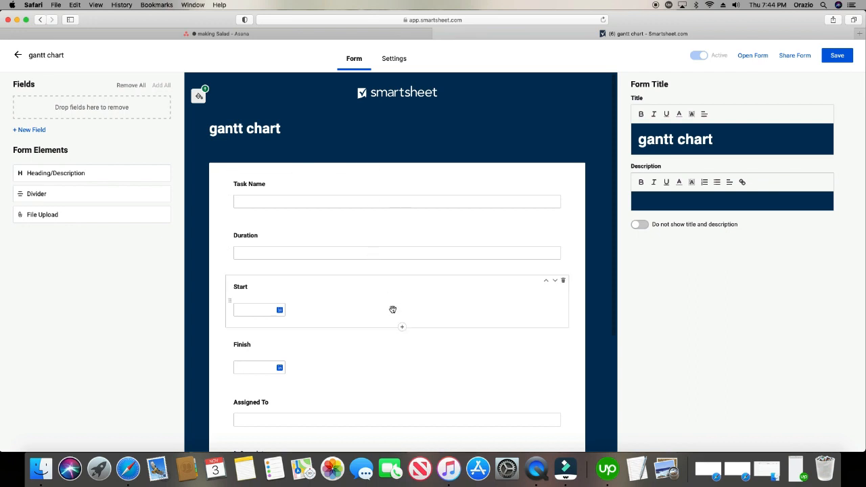
# Examine the fields of the new gantt chart form from Task Name down to Comments.
pyautogui.scroll(-2, 392, 311)
pyautogui.scroll(-3, 391, 312)
pyautogui.scroll(3, 386, 271)
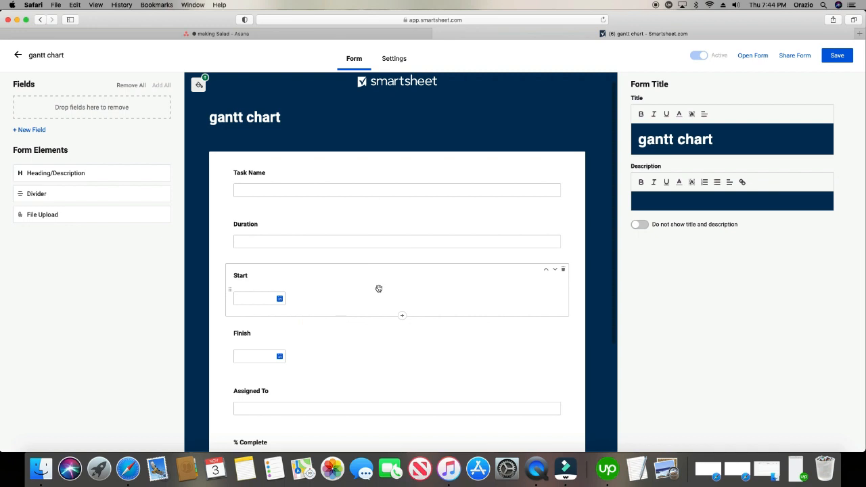
pyautogui.scroll(-5, 379, 288)
pyautogui.scroll(-1, 378, 288)
pyautogui.scroll(5, 339, 237)
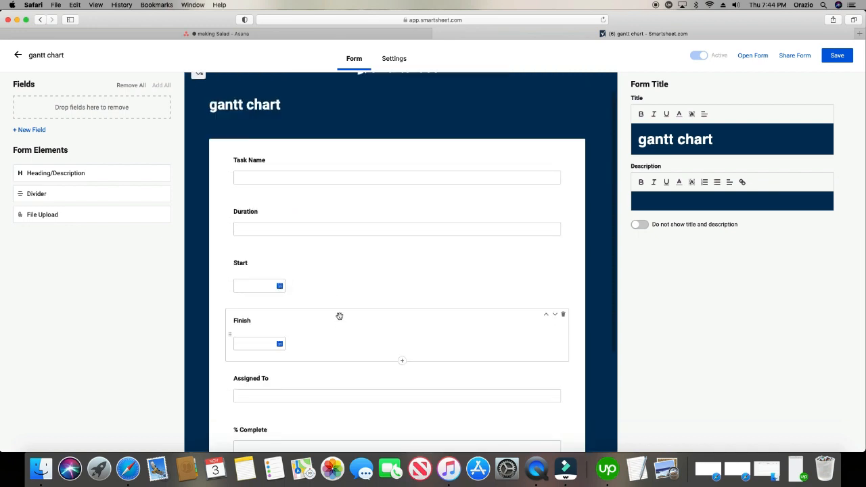
pyautogui.scroll(-2, 338, 311)
pyautogui.scroll(-3, 363, 305)
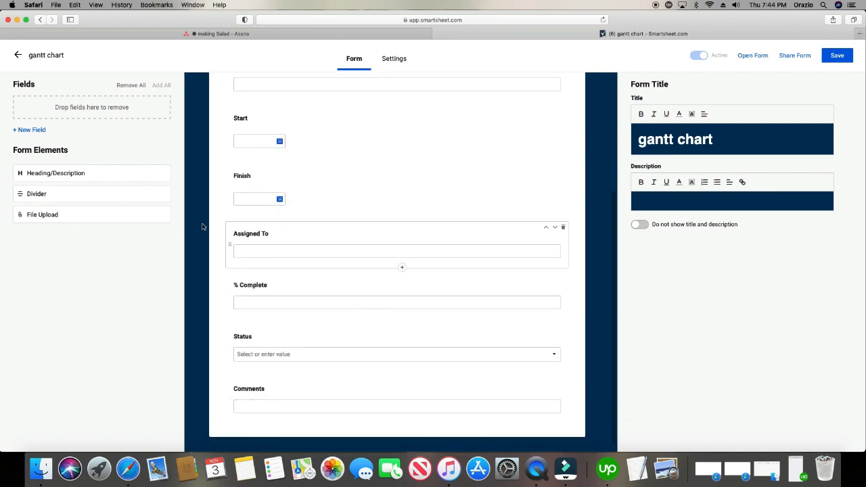
# Start a new Dropdown list field named "What is your favorite color?" for the form.
pyautogui.click(41, 131)
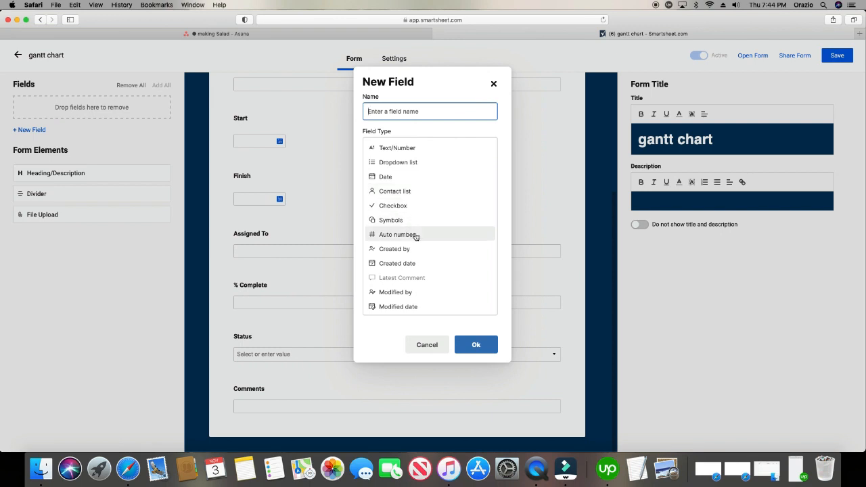
pyautogui.click(412, 162)
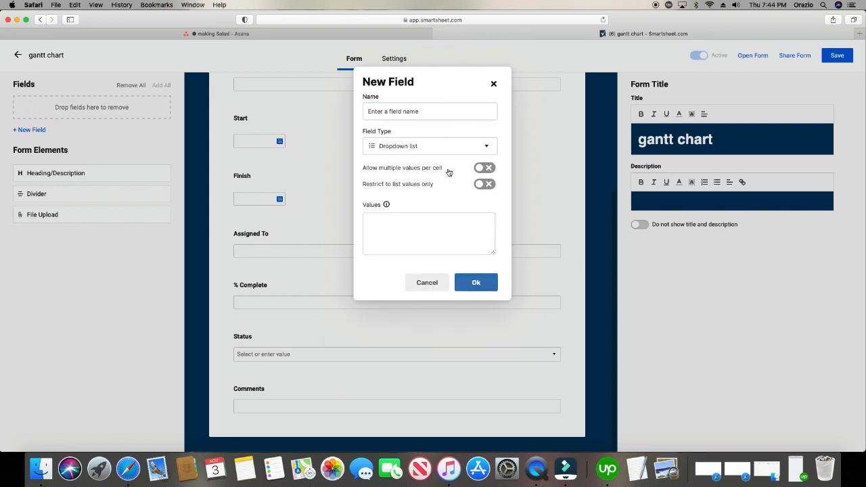
pyautogui.click(486, 170)
pyautogui.click(485, 169)
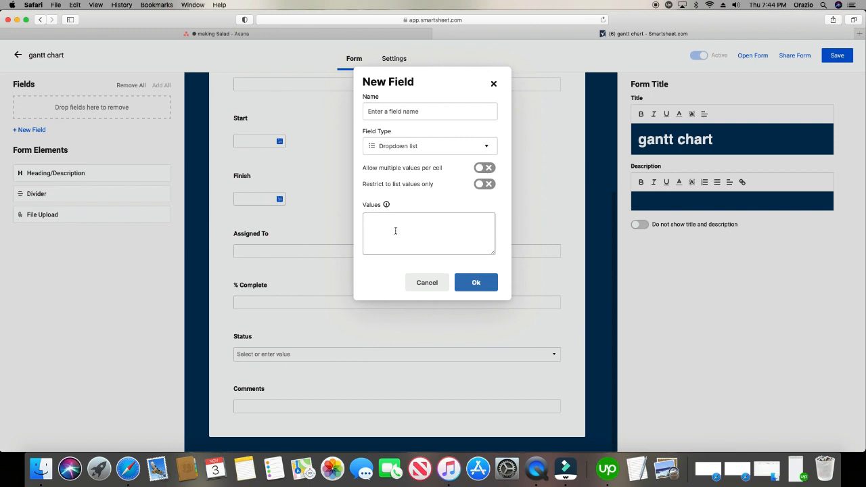
pyautogui.click(433, 222)
pyautogui.click(435, 111)
pyautogui.write('Wh')
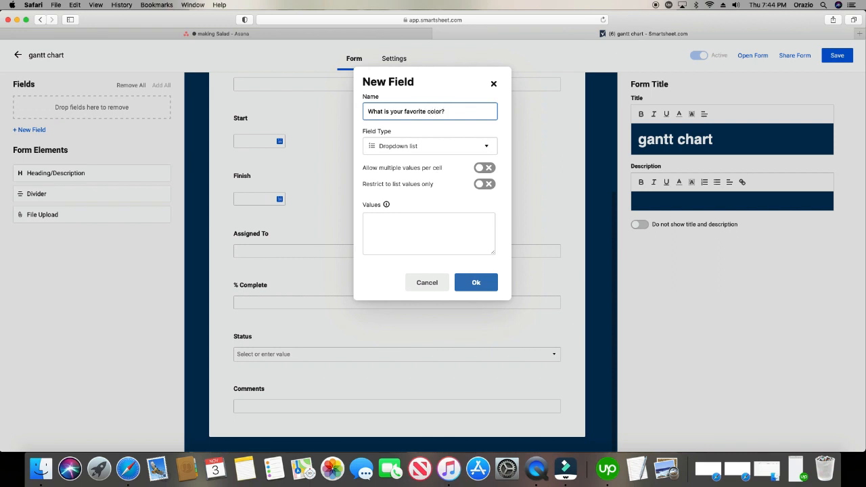
# Give the new dropdown field the values red, blue, orange and green, and create it.
pyautogui.click(411, 234)
pyautogui.write('red')
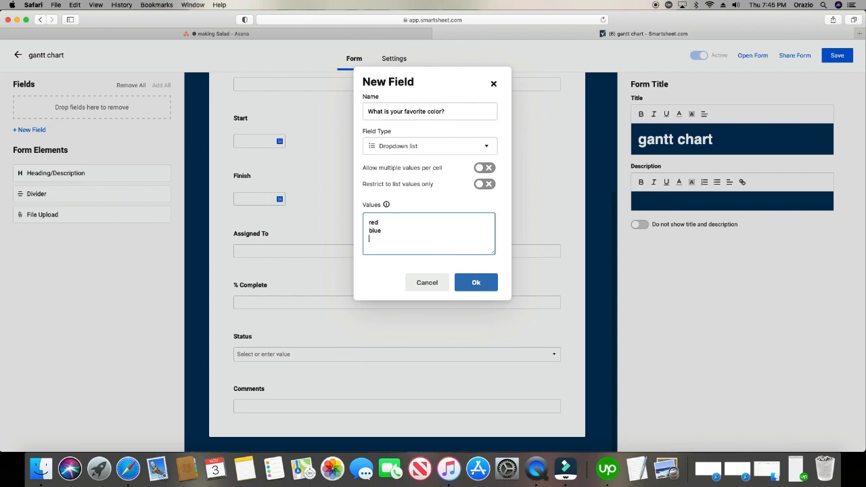
pyautogui.write('e')
pyautogui.press('Return')
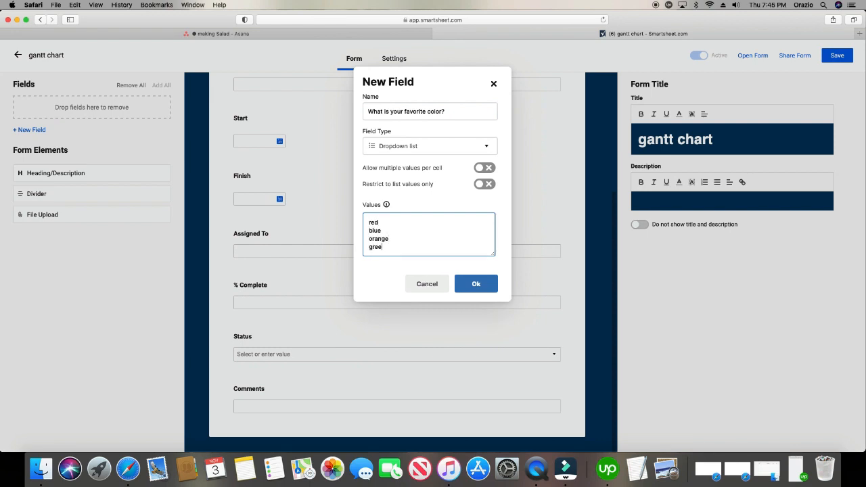
pyautogui.click(479, 288)
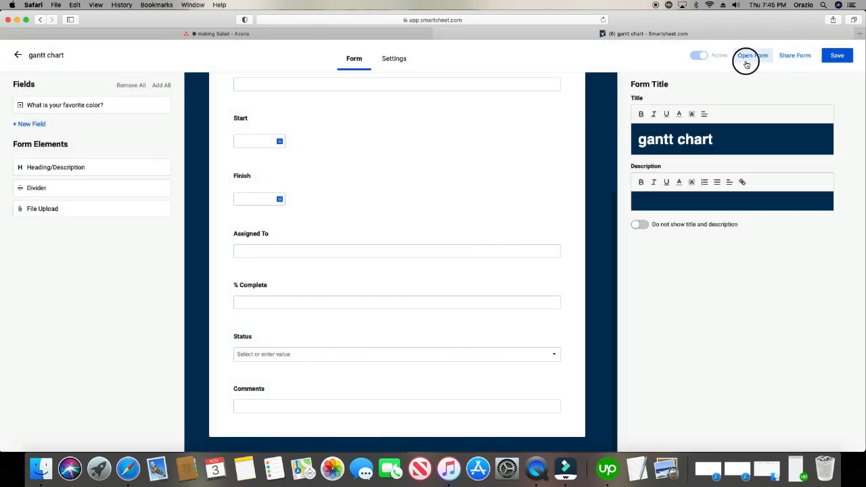
# Save the gantt chart form and open it to review its fields.
pyautogui.click(747, 61)
pyautogui.click(437, 261)
pyautogui.click(834, 59)
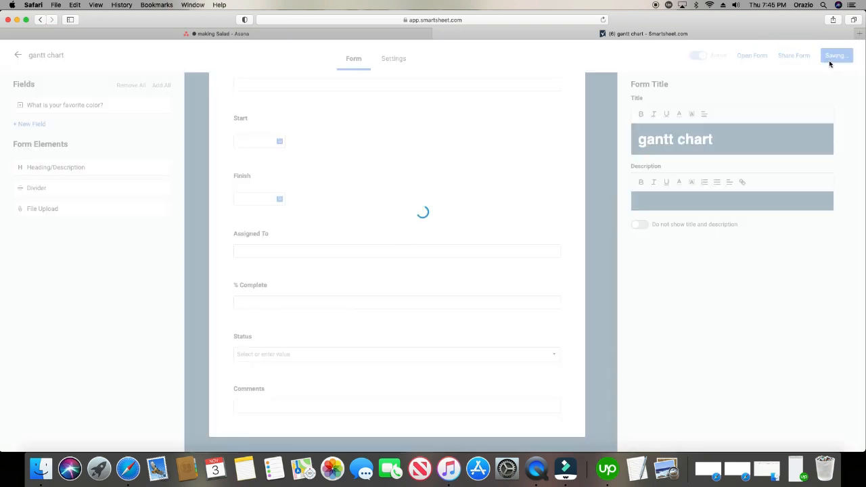
pyautogui.click(747, 61)
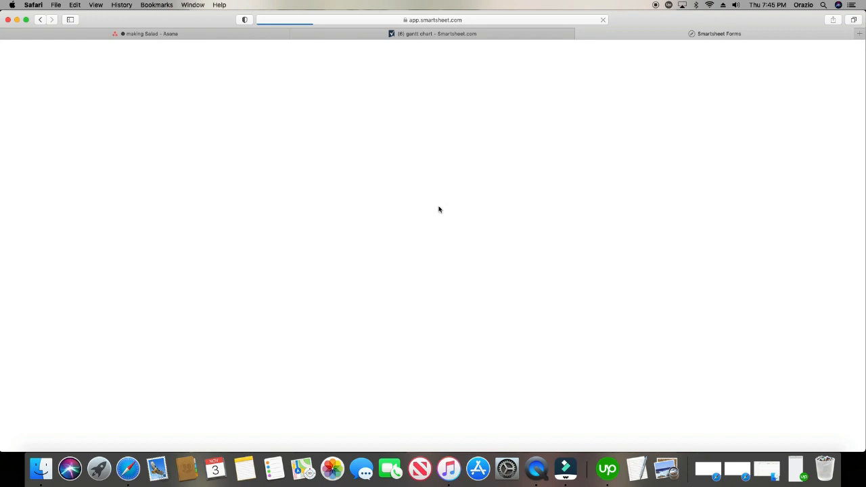
pyautogui.scroll(-1, 429, 201)
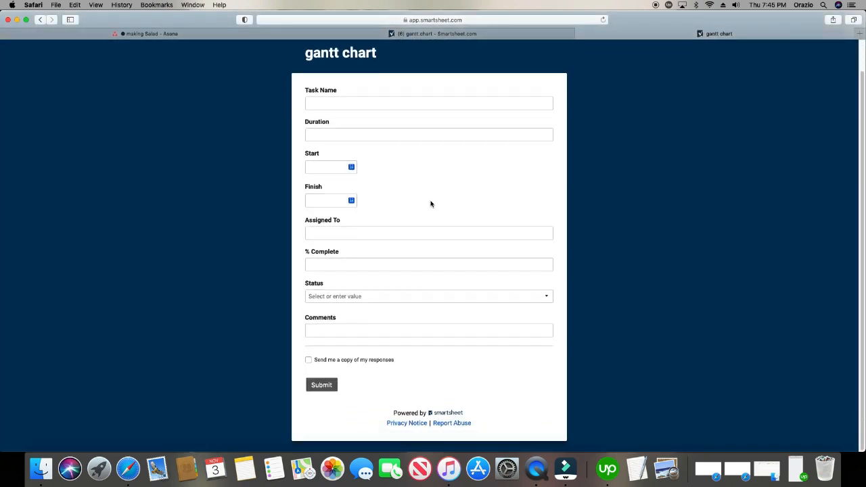
pyautogui.scroll(2, 429, 201)
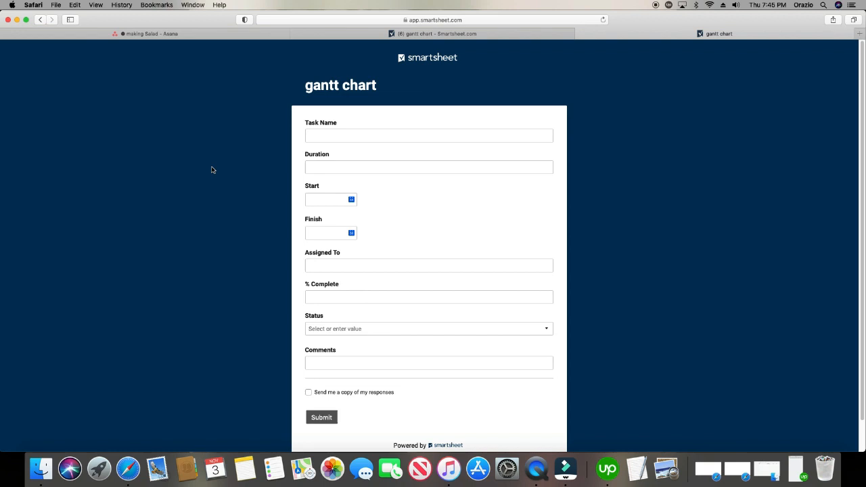
pyautogui.scroll(-1, 216, 254)
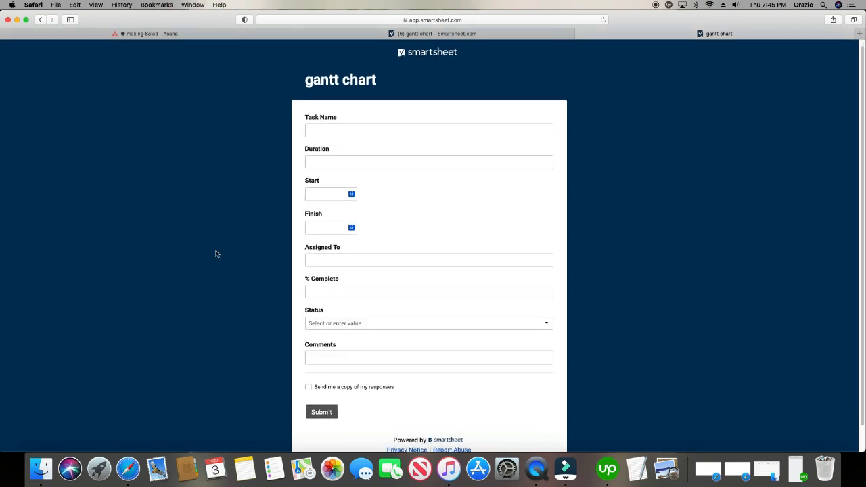
# Set the Status to In Progress in the opened form and submit the response.
pyautogui.click(344, 323)
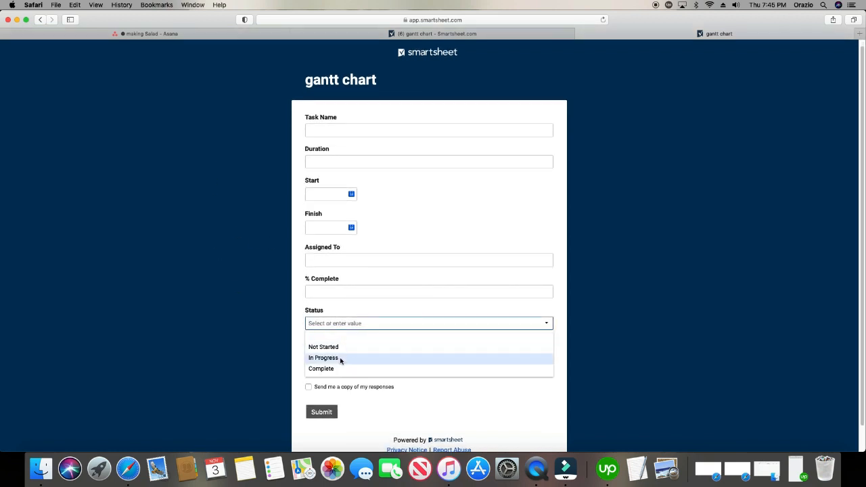
pyautogui.click(340, 360)
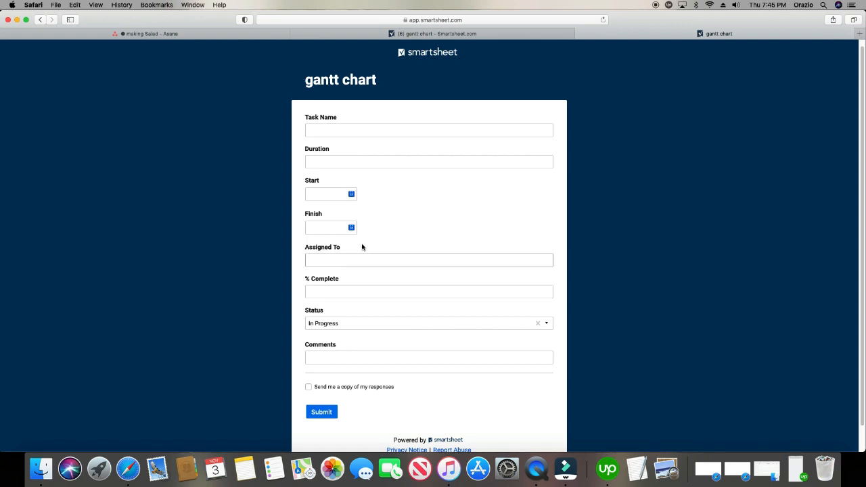
pyautogui.click(374, 162)
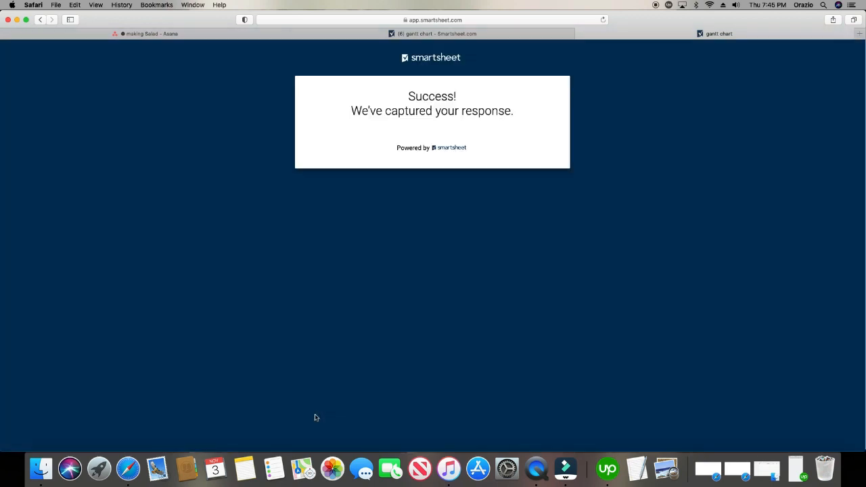
# Place the "What is your favorite color?" field below Comments in the form builder and save the form.
pyautogui.click(499, 34)
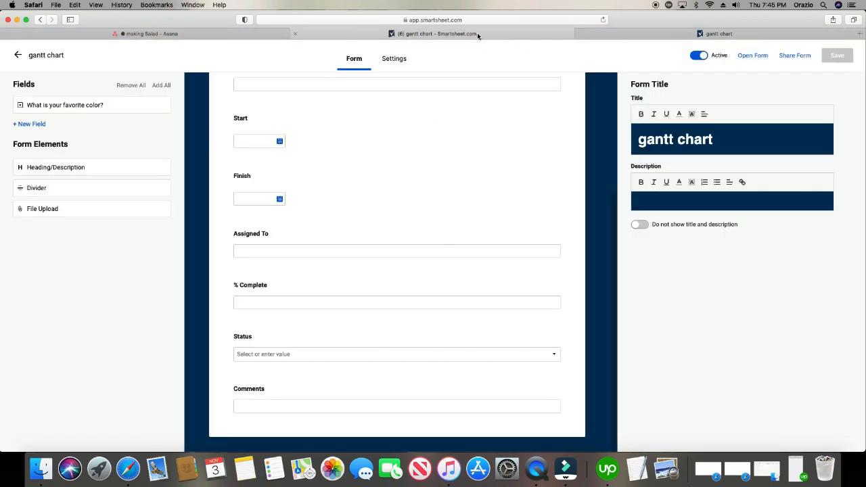
pyautogui.click(347, 359)
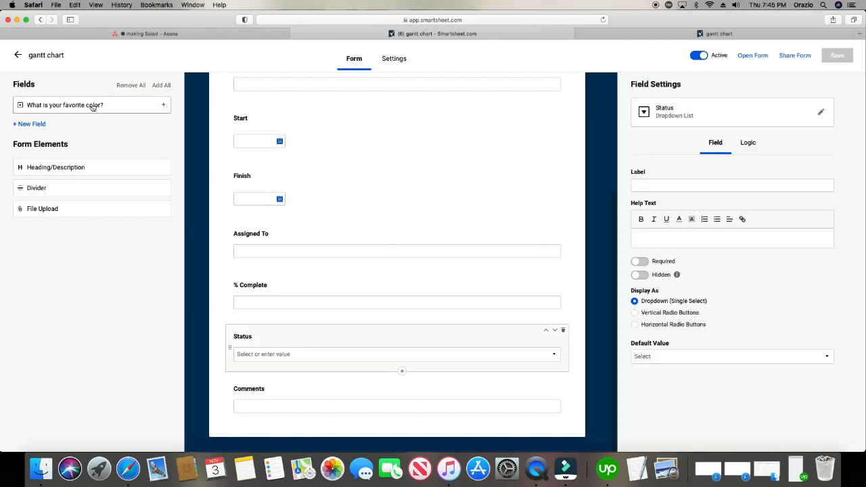
pyautogui.moveTo(105, 111); pyautogui.dragTo(331, 406)
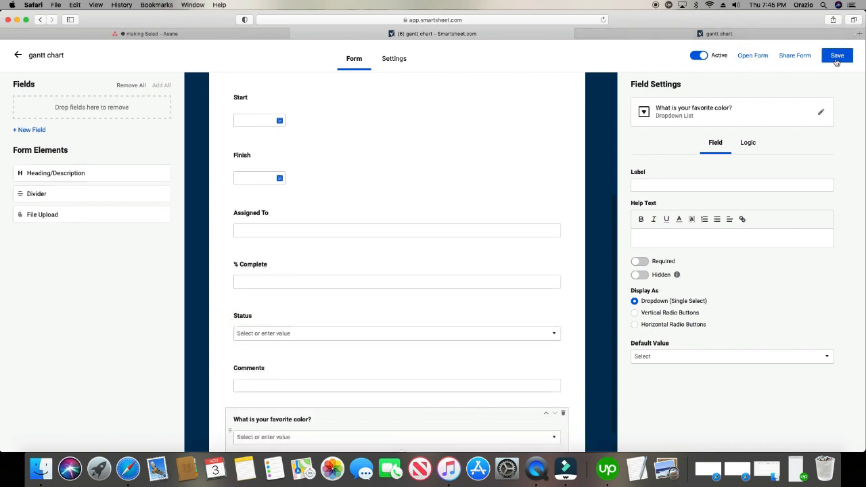
pyautogui.click(834, 57)
# Open the updated form, choose orange as the favorite color, and return to the form builder.
pyautogui.click(752, 56)
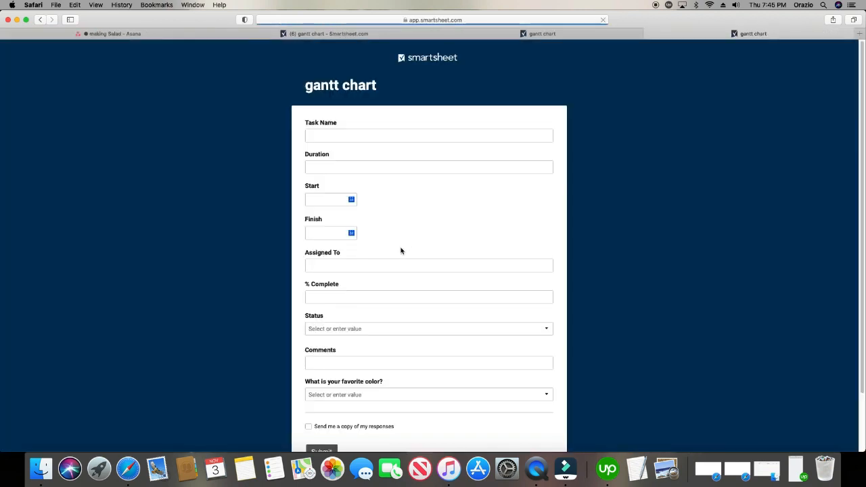
pyautogui.scroll(-3, 402, 250)
pyautogui.click(406, 360)
pyautogui.click(351, 404)
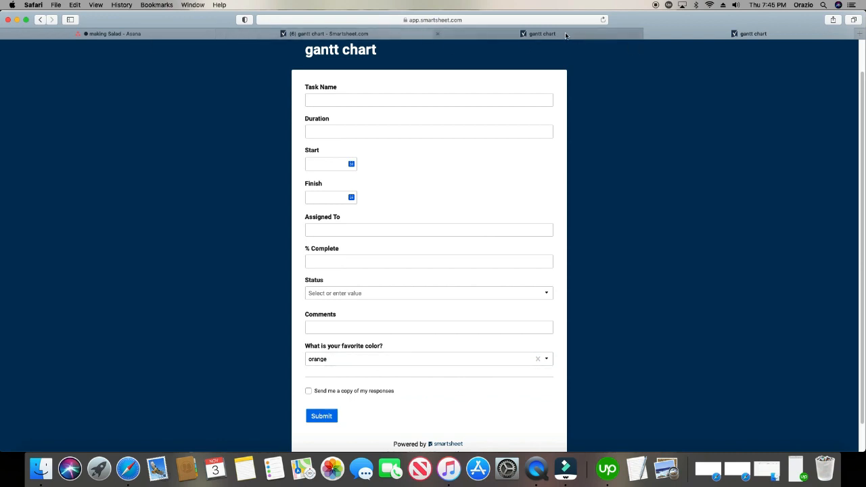
pyautogui.click(649, 34)
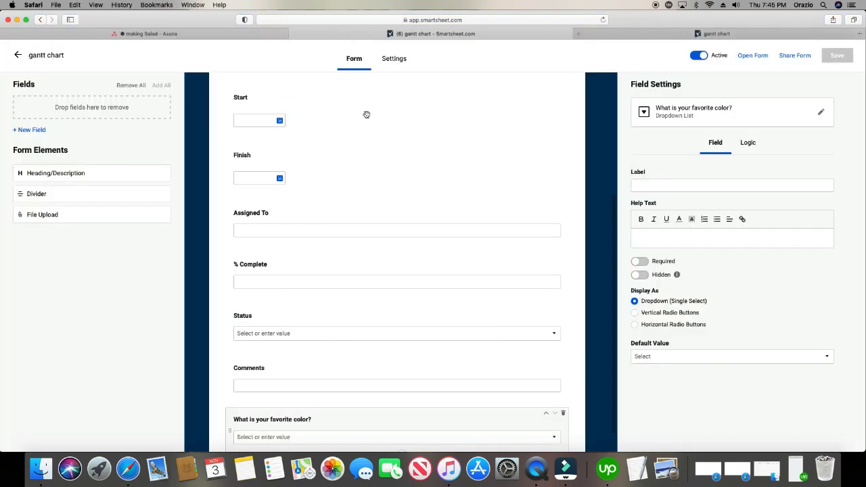
# Display the "What is your favorite color?" field as horizontal radio buttons and check its logic options.
pyautogui.scroll(-1, 389, 391)
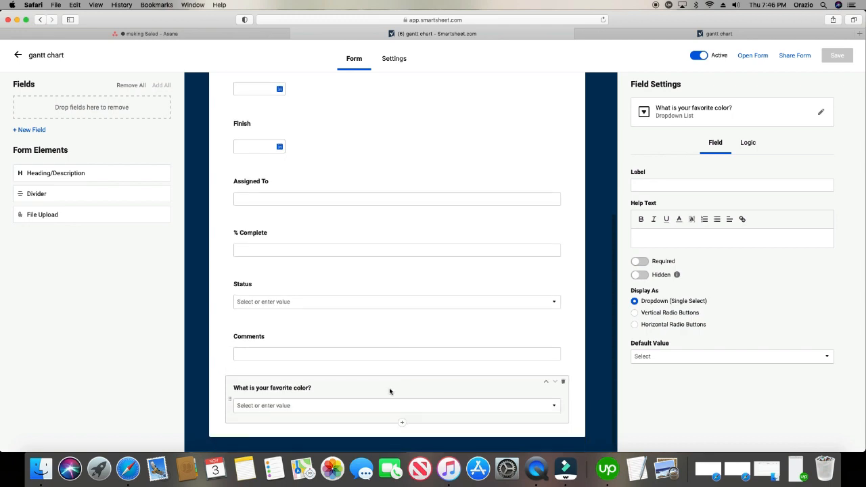
pyautogui.click(635, 326)
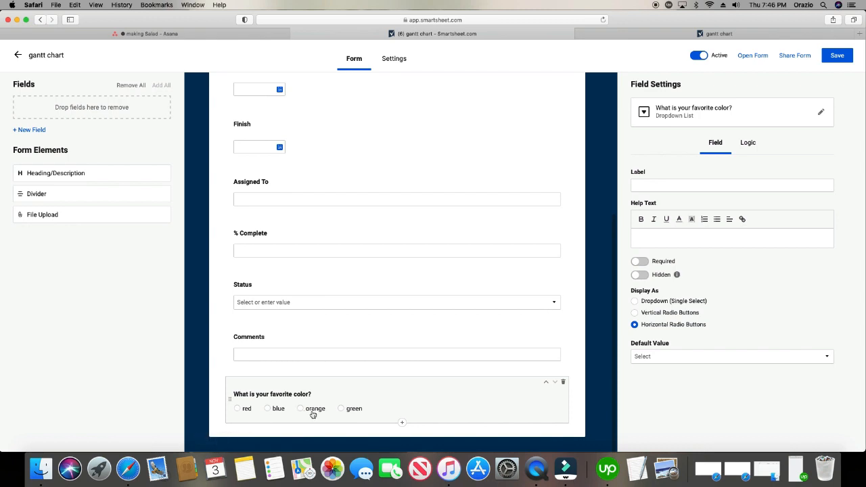
pyautogui.click(747, 144)
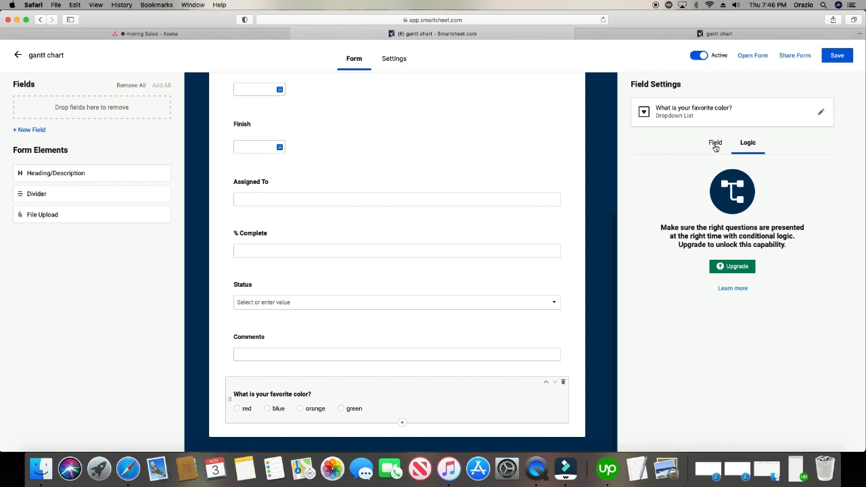
pyautogui.click(715, 144)
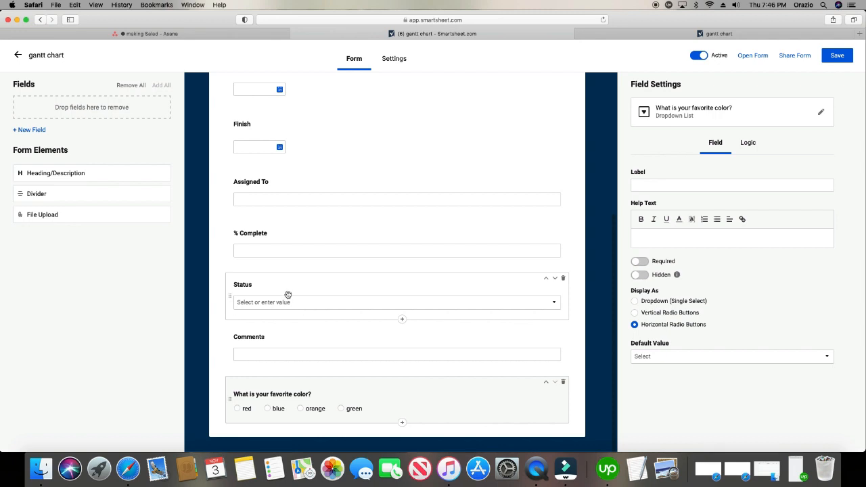
# Switch to the making Salad form in Asana and review its questions, including the Name question's options.
pyautogui.click(211, 34)
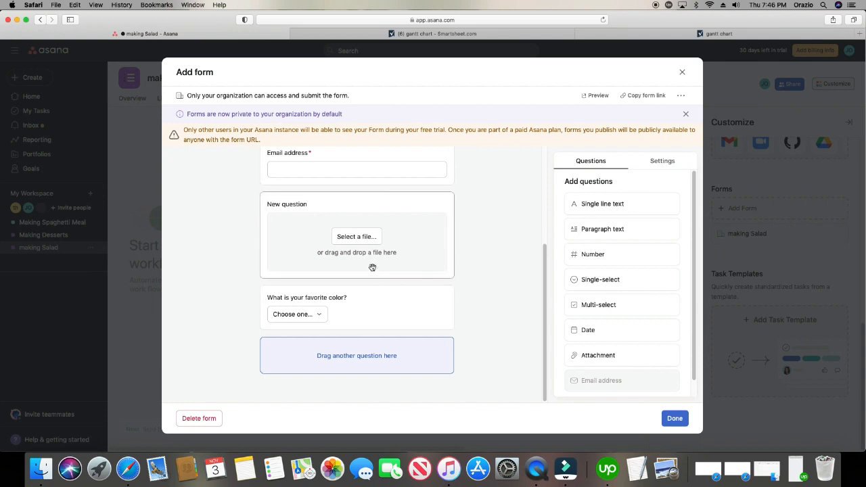
pyautogui.scroll(5, 372, 268)
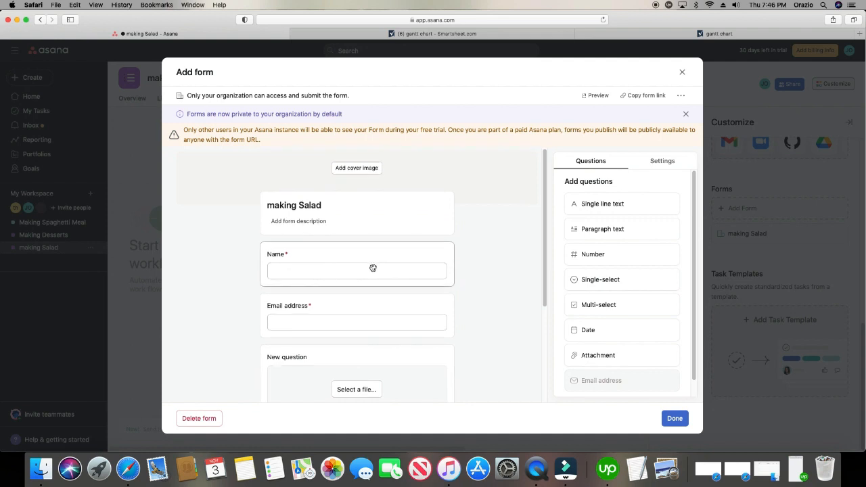
pyautogui.click(374, 268)
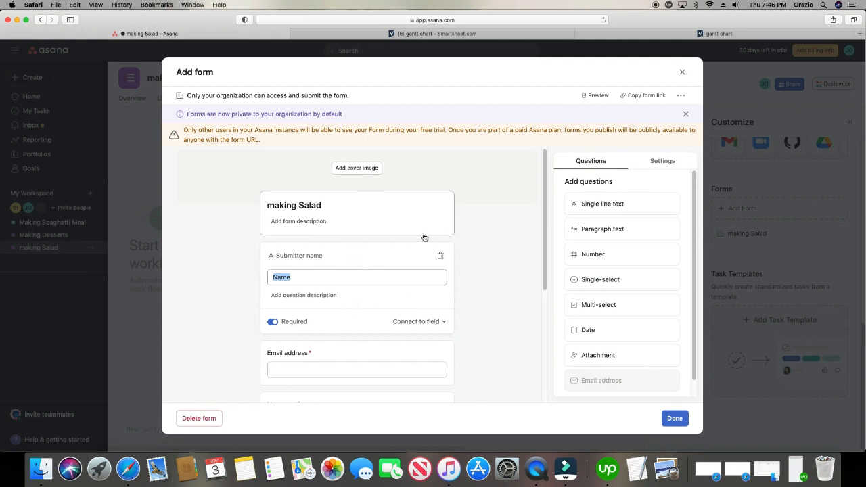
pyautogui.scroll(-1, 477, 271)
pyautogui.scroll(-2, 598, 194)
# Add two single line text questions below the favorite color question and check which fields the last one can connect to.
pyautogui.click(598, 195)
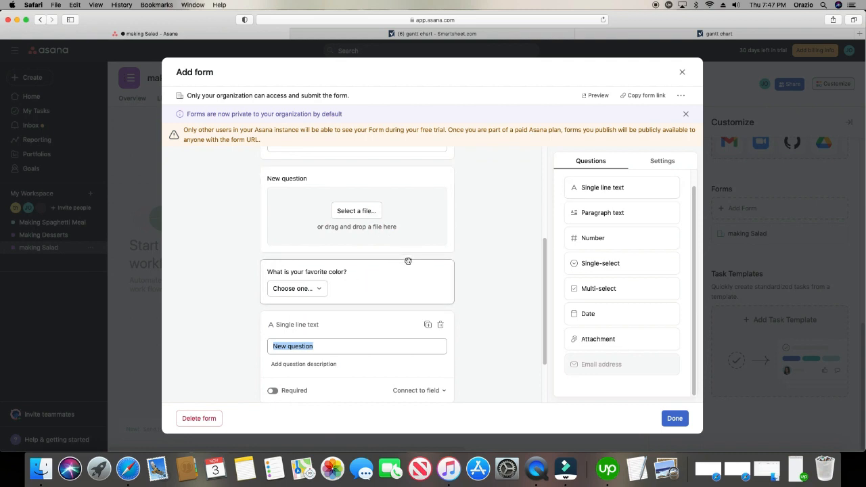
pyautogui.scroll(-2, 406, 257)
pyautogui.scroll(-1, 285, 327)
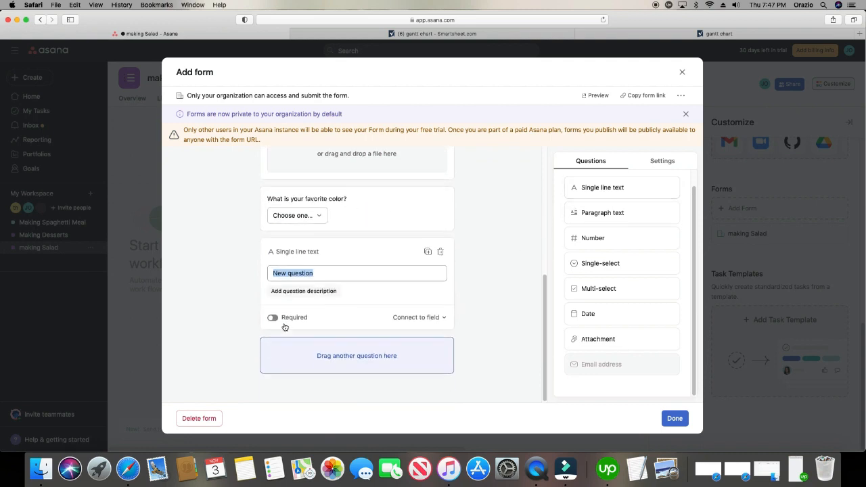
pyautogui.moveTo(582, 194); pyautogui.dragTo(342, 362)
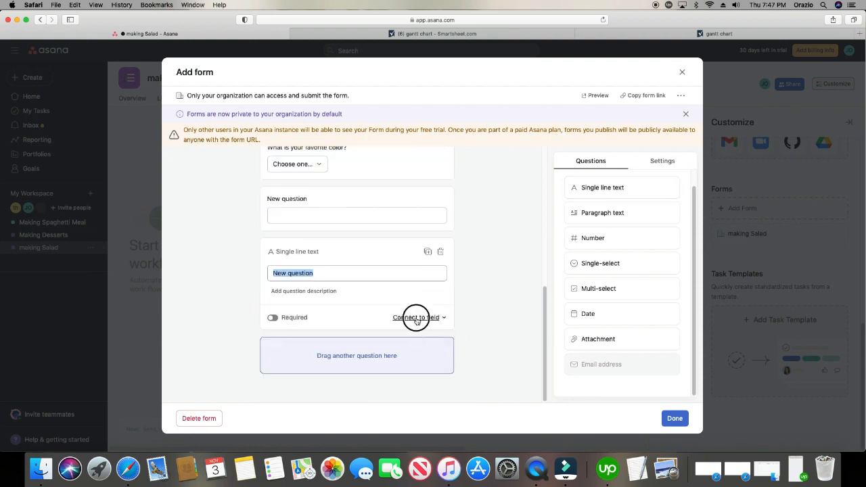
pyautogui.click(417, 318)
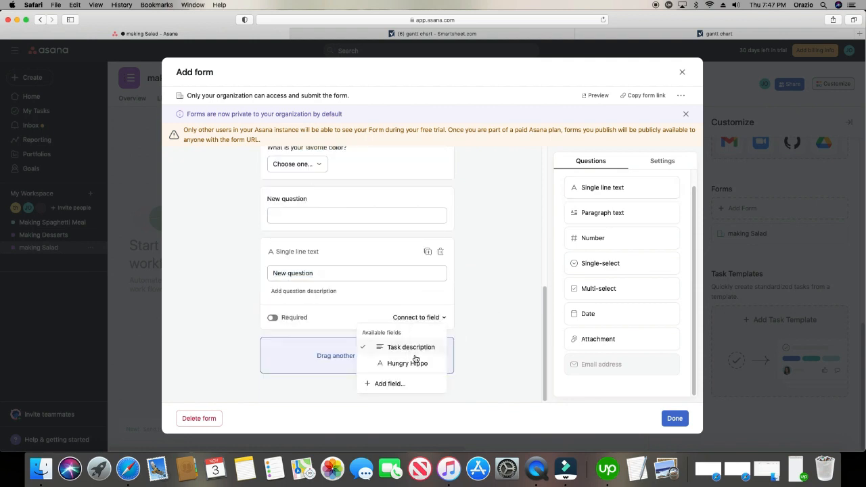
pyautogui.click(493, 297)
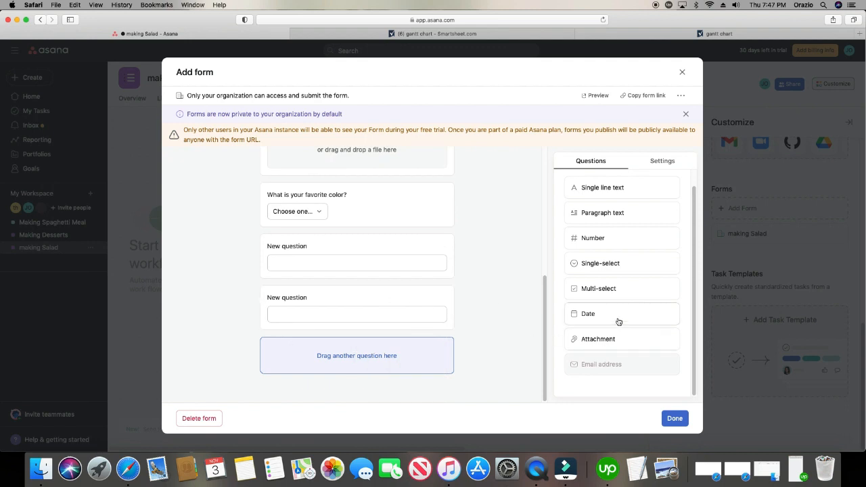
# Look through the form's task and form settings, return to its question types, and dismiss the organization privacy notice.
pyautogui.click(671, 161)
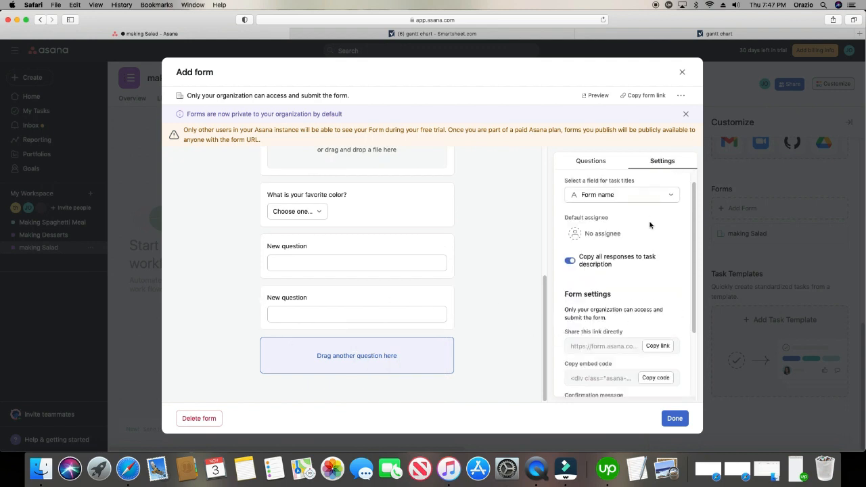
pyautogui.scroll(-3, 649, 240)
pyautogui.scroll(4, 646, 240)
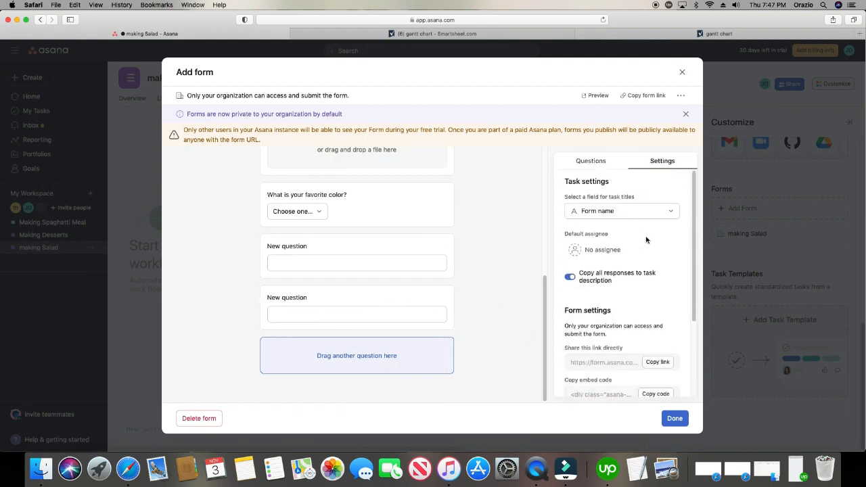
pyautogui.click(596, 164)
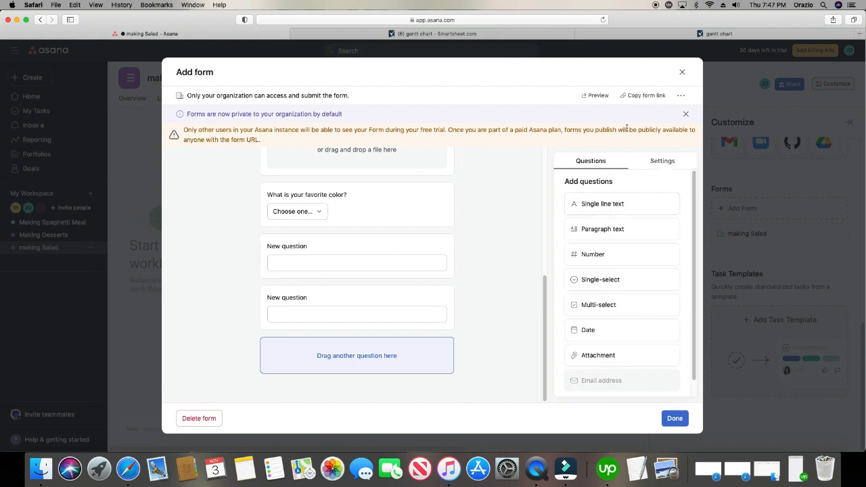
pyautogui.click(685, 113)
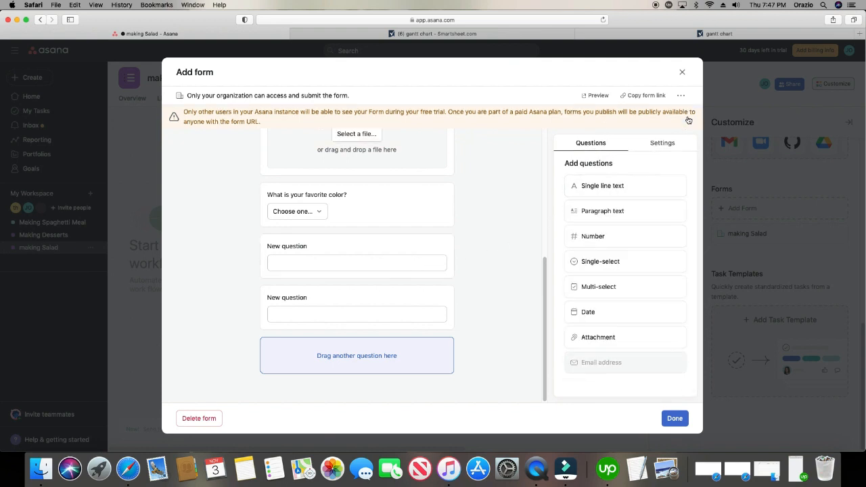
# Review the form's questions and its sharing, confirmation message and submitter settings, and close the form editor.
pyautogui.click(390, 293)
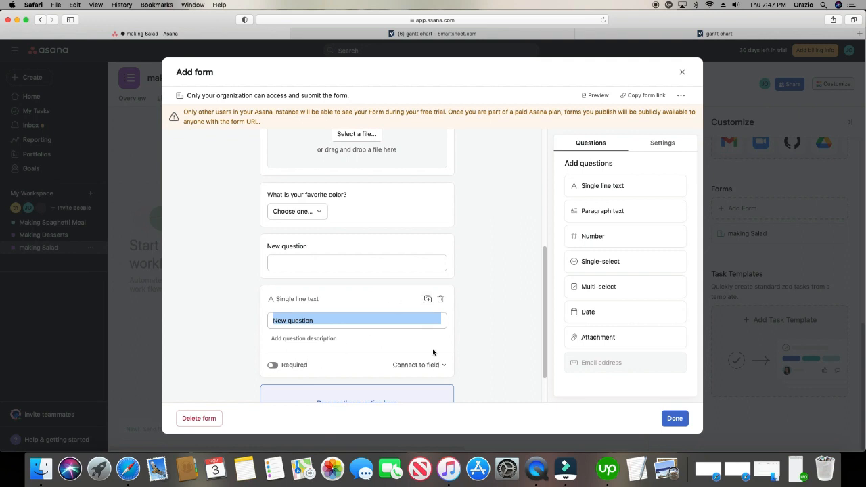
pyautogui.scroll(-2, 433, 352)
pyautogui.scroll(5, 432, 351)
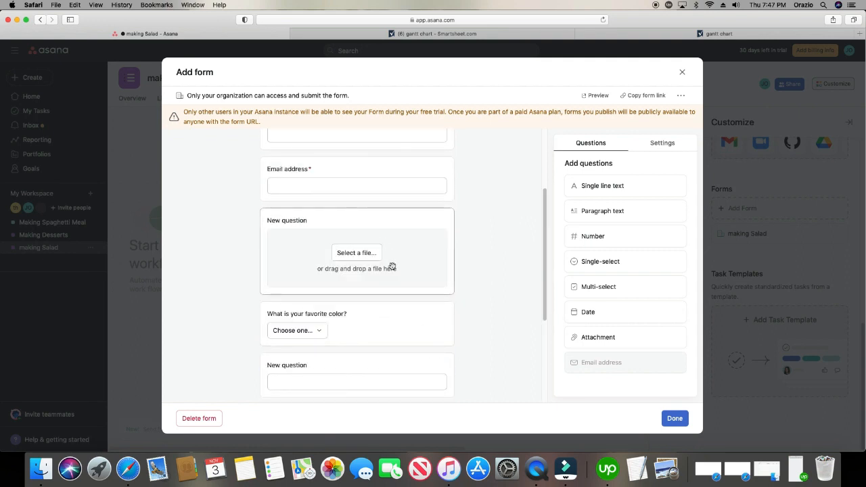
pyautogui.scroll(4, 393, 266)
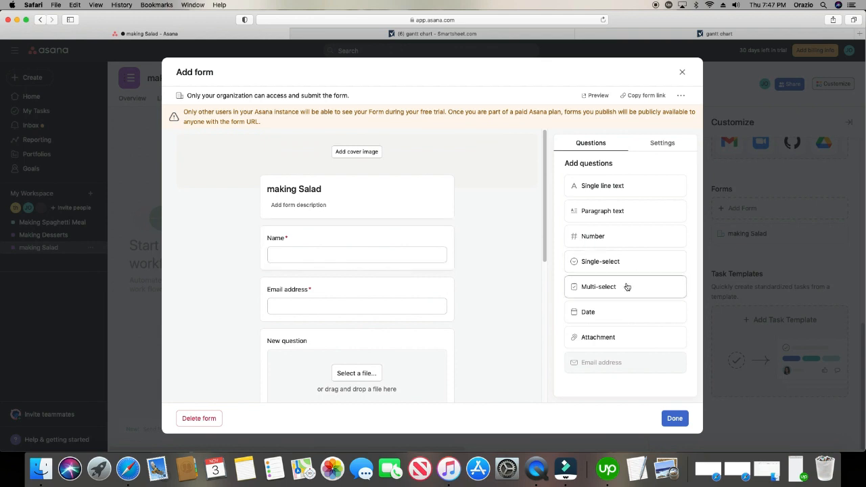
pyautogui.click(662, 143)
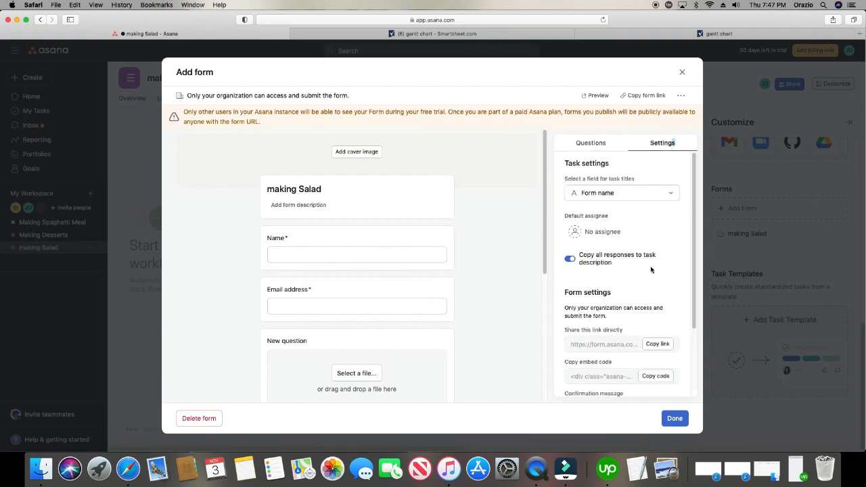
pyautogui.scroll(-3, 650, 271)
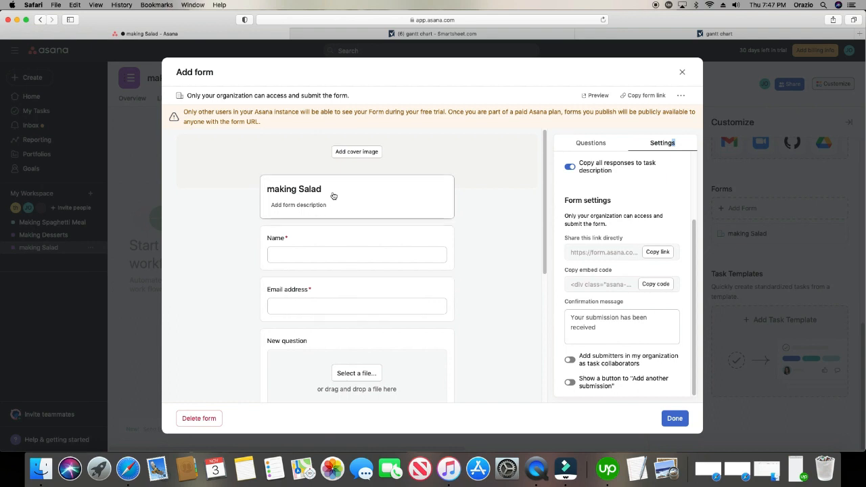
pyautogui.click(683, 72)
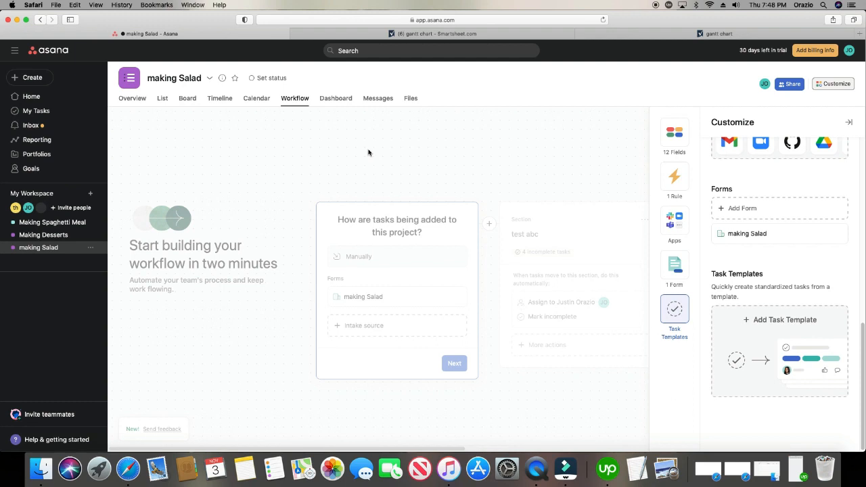
# Open the making Salad project's dashboard and examine its task counts and the incomplete tasks by section chart.
pyautogui.click(336, 101)
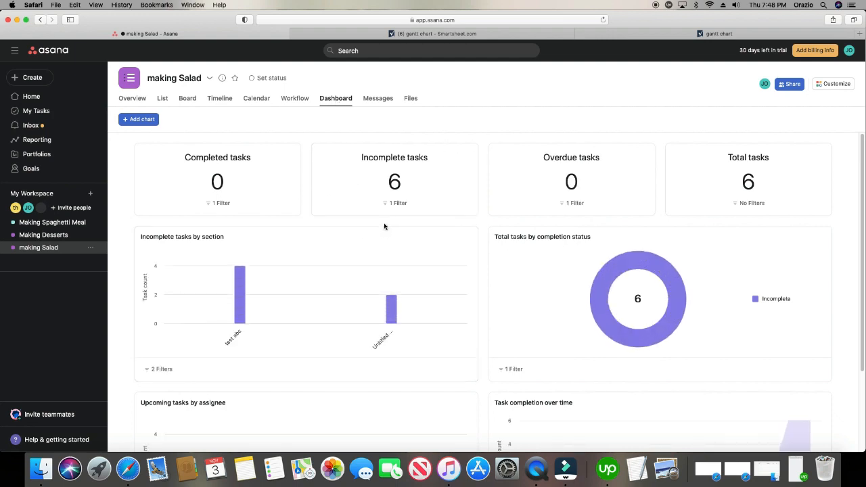
pyautogui.moveTo(380, 329)
pyautogui.moveTo(293, 213)
pyautogui.mouseDown()
pyautogui.moveTo(273, 194)
pyautogui.moveTo(292, 209)
pyautogui.mouseUp()
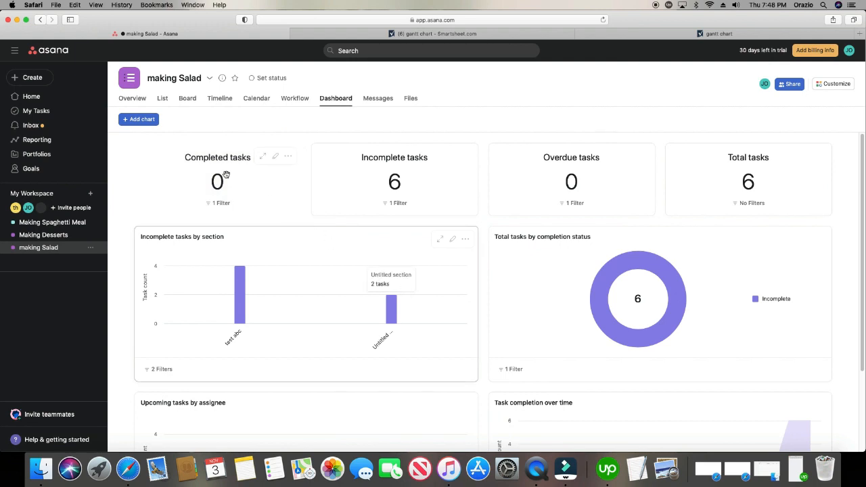
# Try orange as the color of the "Total tasks by completion status" donut chart and close the chart editor without saving.
pyautogui.moveTo(607, 284)
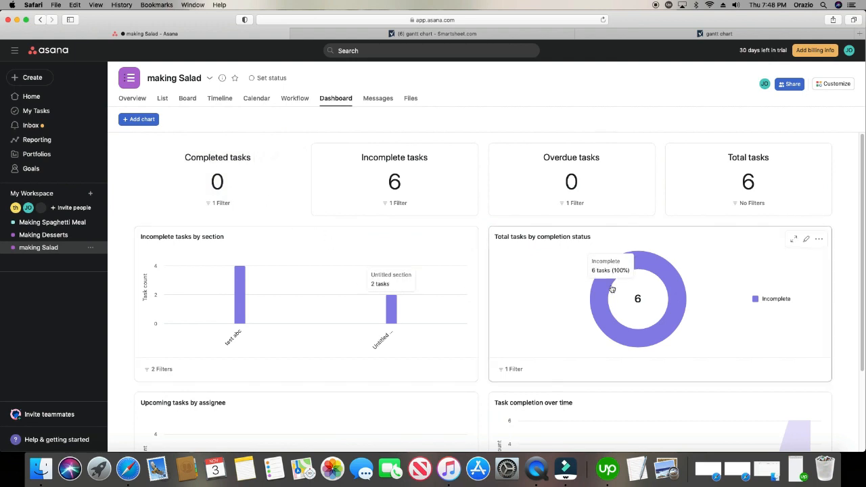
pyautogui.click(805, 241)
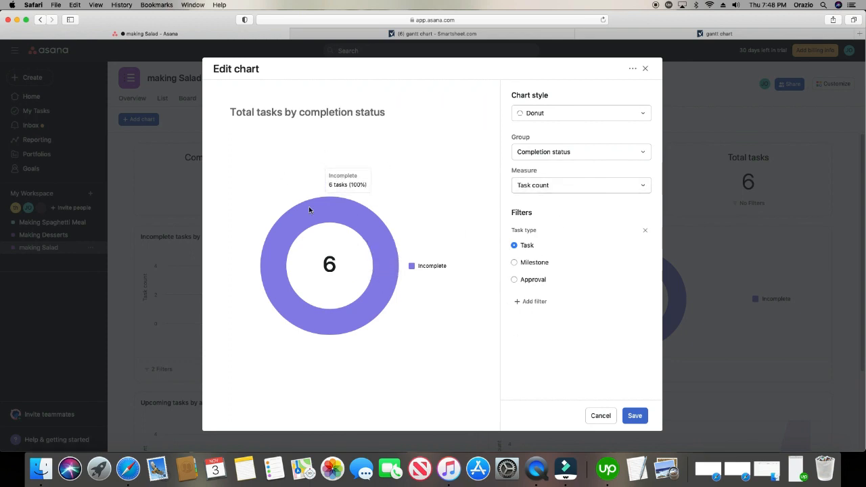
pyautogui.click(539, 114)
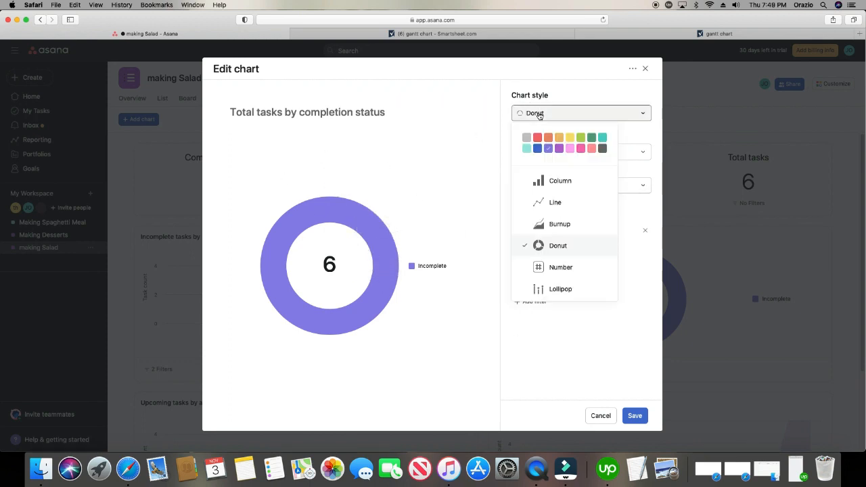
pyautogui.click(548, 137)
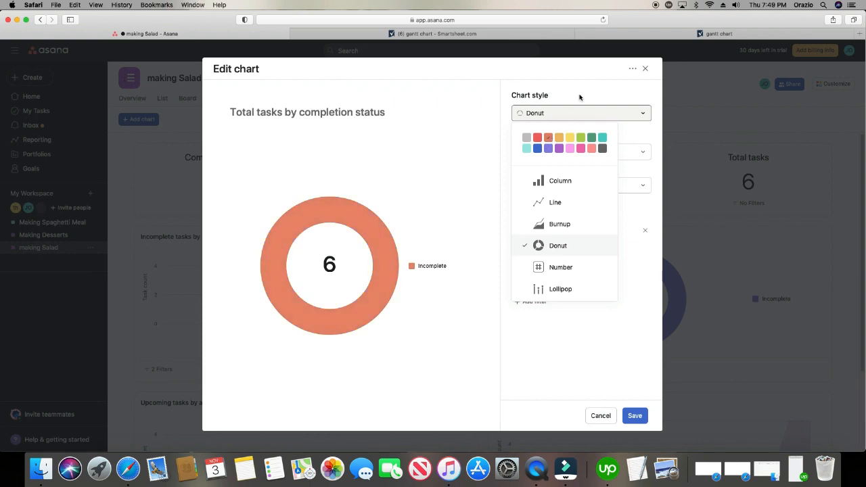
pyautogui.click(652, 70)
pyautogui.click(646, 69)
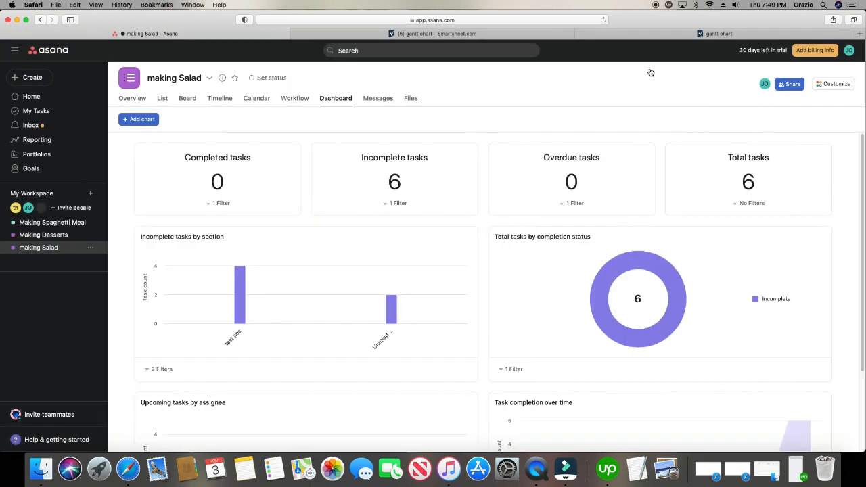
# Preview a new dashboard chart in the Number style, cancel its creation, and look over the existing charts.
pyautogui.moveTo(458, 336)
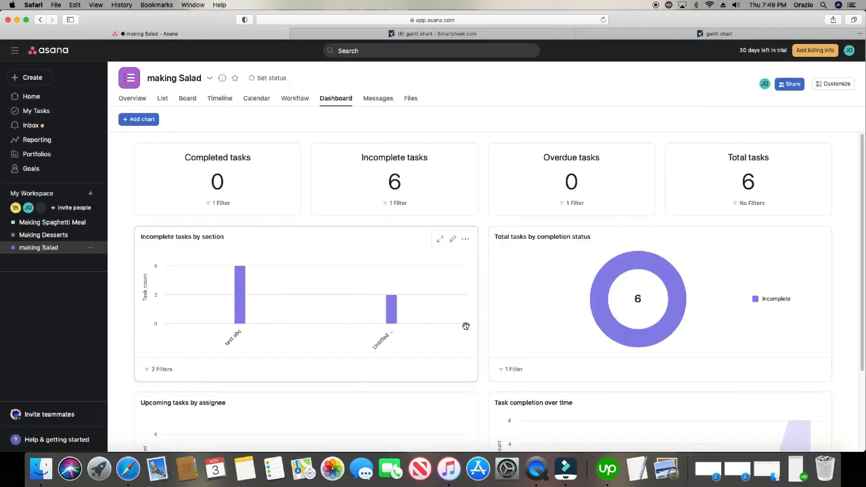
pyautogui.scroll(-1, 464, 327)
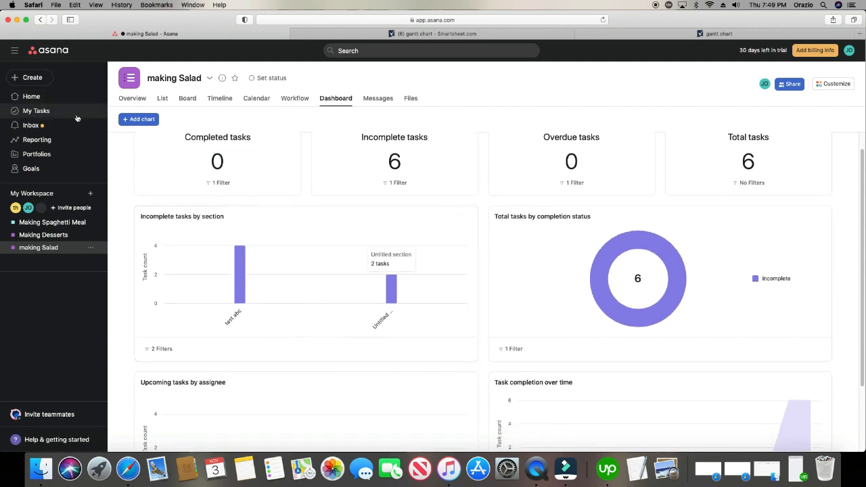
pyautogui.click(134, 121)
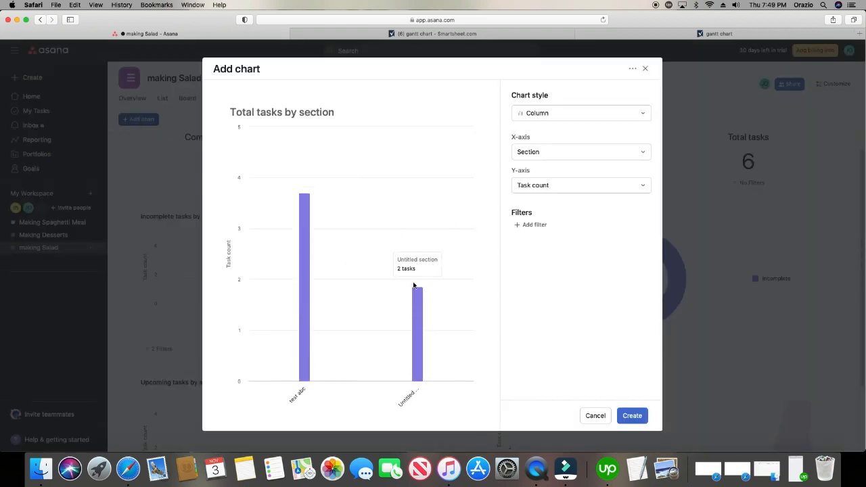
pyautogui.click(538, 113)
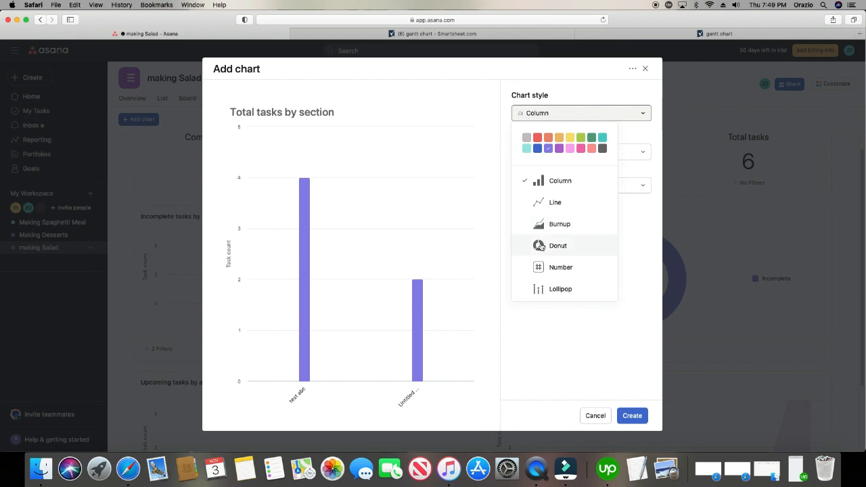
pyautogui.click(549, 274)
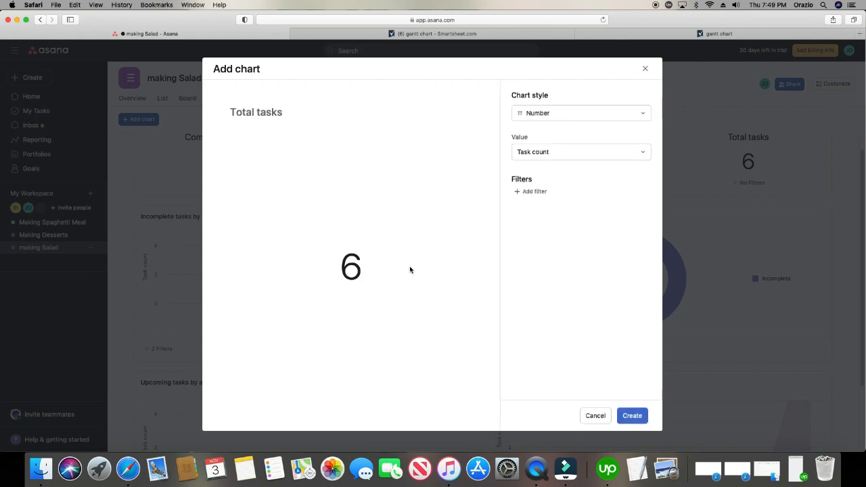
pyautogui.click(594, 417)
pyautogui.scroll(-3, 280, 284)
pyautogui.scroll(4, 293, 251)
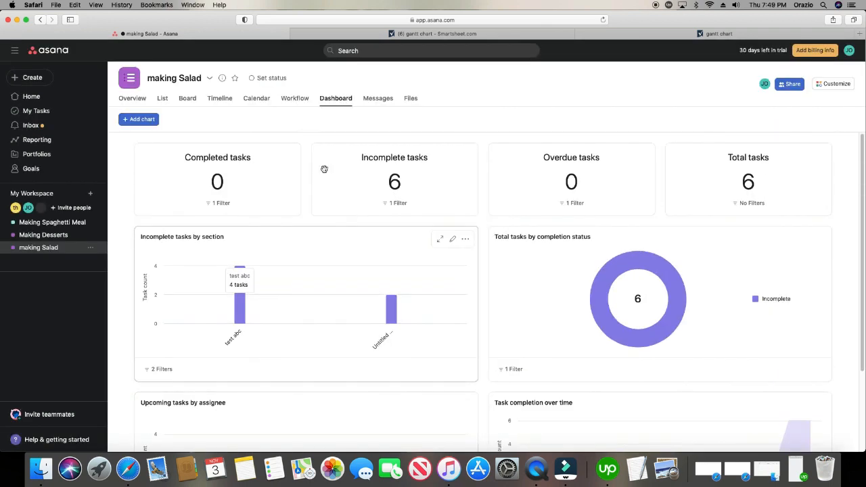
# Switch to Smartsheet, leave the gantt chart form without saving its changes, and close the sheet's form list.
pyautogui.click(341, 34)
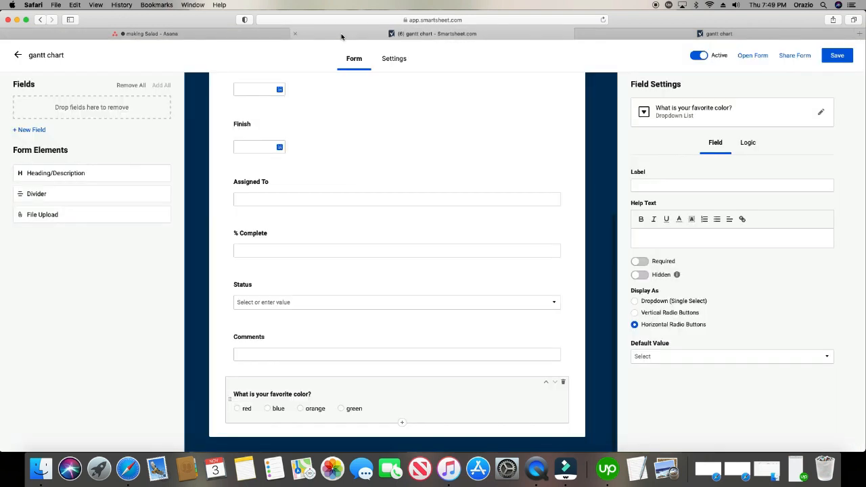
pyautogui.click(45, 57)
pyautogui.click(443, 267)
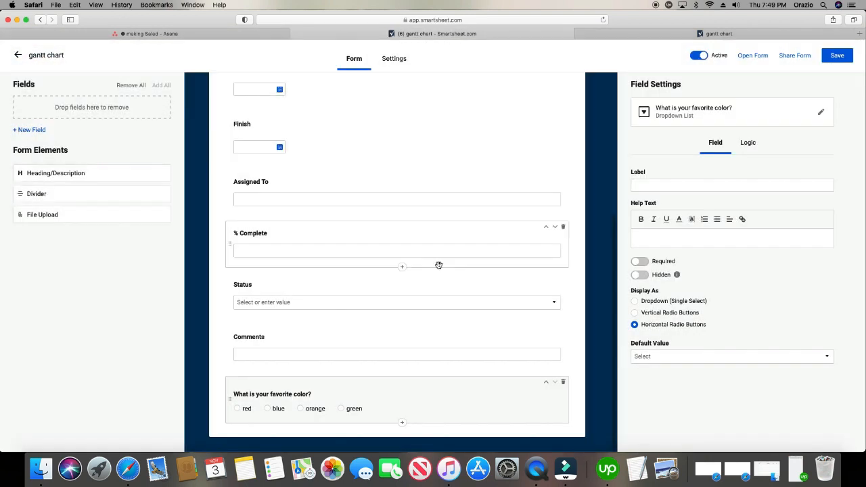
pyautogui.click(47, 62)
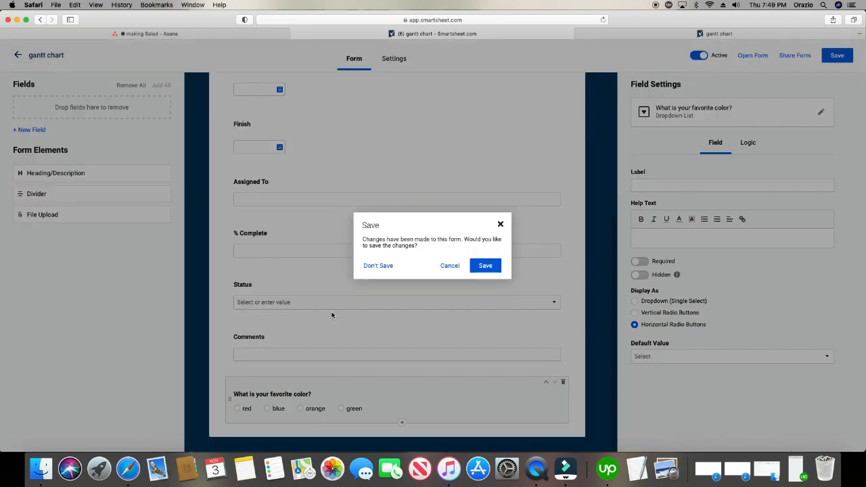
pyautogui.click(362, 268)
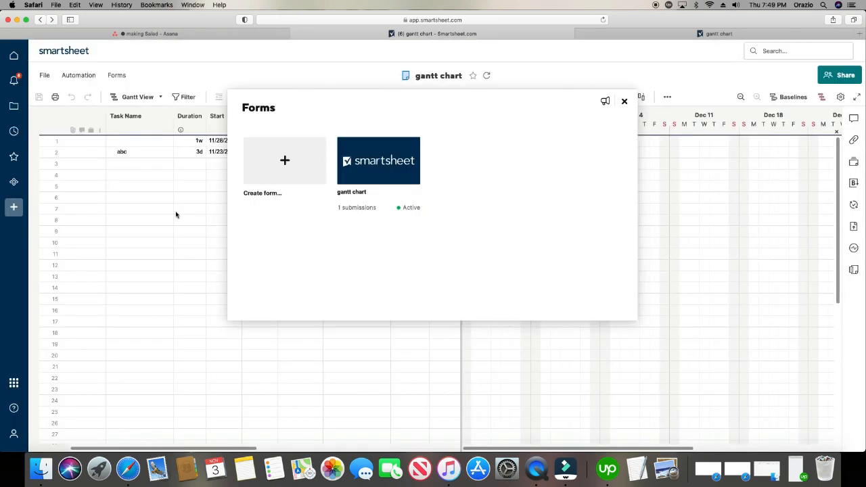
pyautogui.click(625, 102)
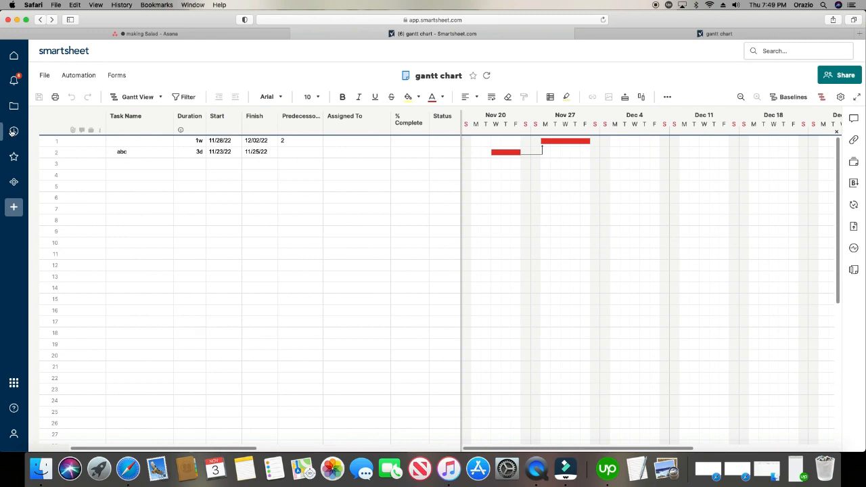
# Open the recently used Mike's Lemonade Franchise dashboard and look over its Northside and Eastside profit and cups sold charts.
pyautogui.click(12, 132)
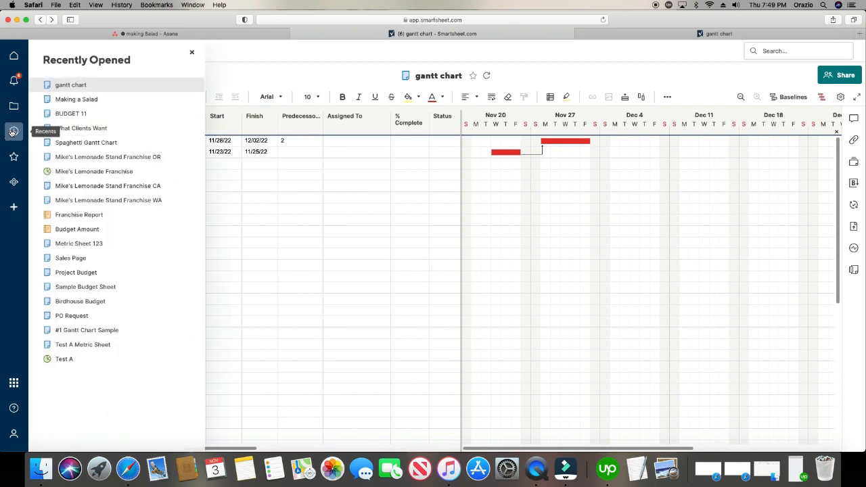
pyautogui.click(63, 173)
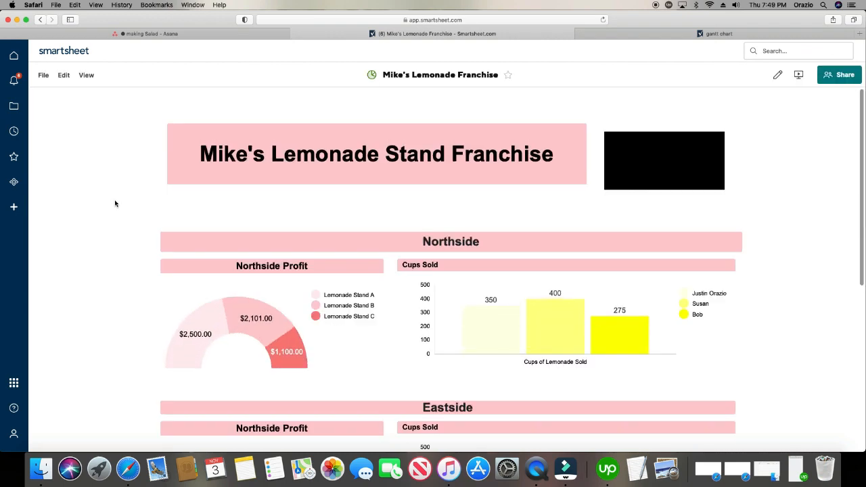
pyautogui.scroll(-1, 326, 209)
pyautogui.scroll(1, 326, 210)
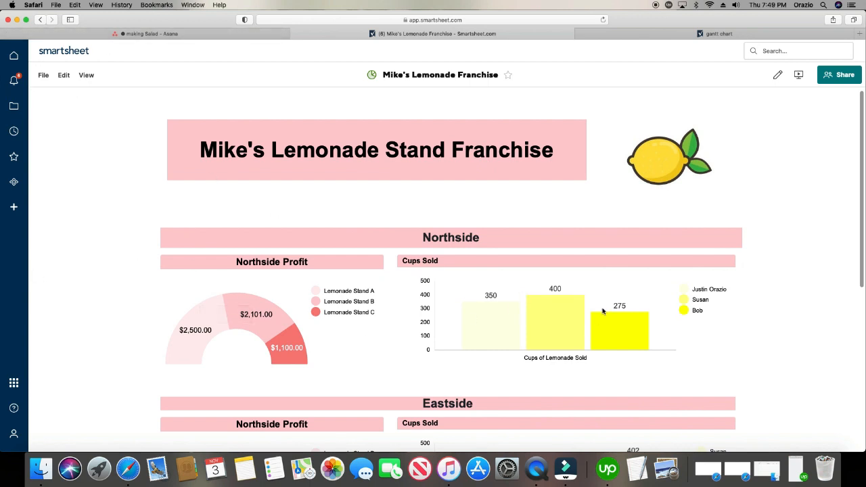
pyautogui.scroll(-5, 399, 330)
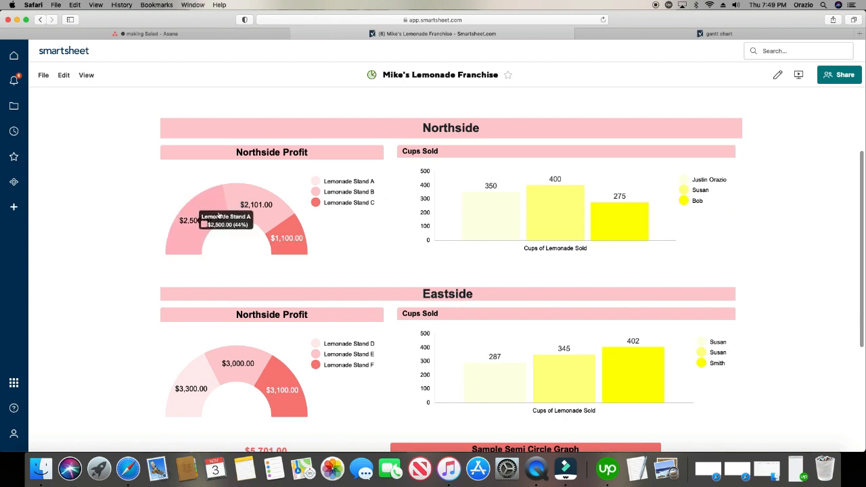
pyautogui.moveTo(240, 213)
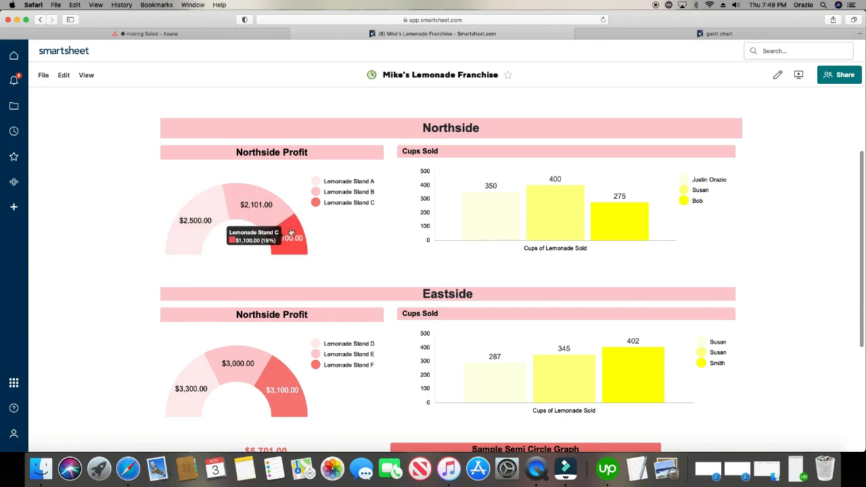
pyautogui.scroll(5, 352, 218)
pyautogui.scroll(-6, 351, 220)
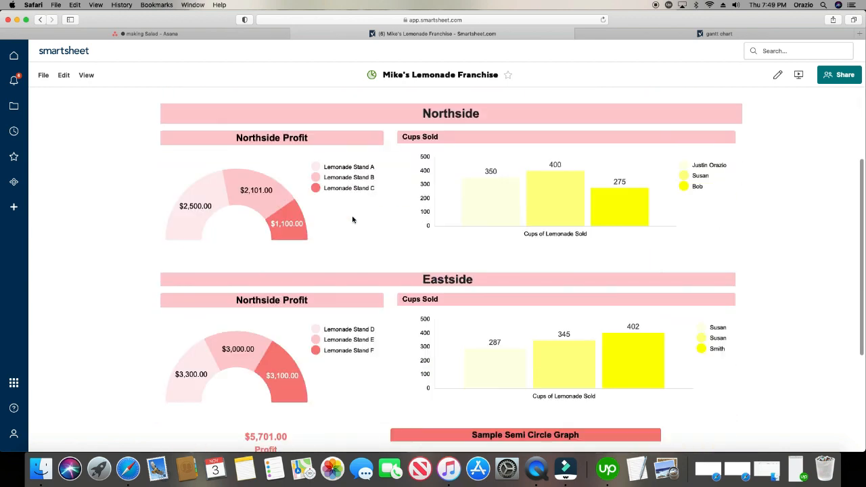
# Put the dashboard in edit mode and review the editing options of the Northside Profit chart widget.
pyautogui.click(64, 75)
pyautogui.click(88, 100)
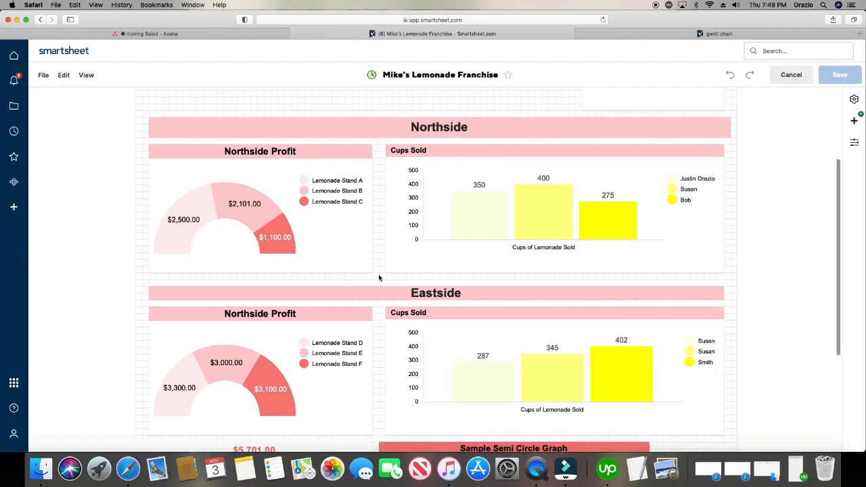
pyautogui.moveTo(372, 272)
pyautogui.mouseDown()
pyautogui.moveTo(457, 320)
pyautogui.moveTo(291, 294)
pyautogui.moveTo(318, 268)
pyautogui.moveTo(311, 286)
pyautogui.moveTo(367, 260)
pyautogui.moveTo(372, 273)
pyautogui.mouseUp()
pyautogui.scroll(-5, 235, 327)
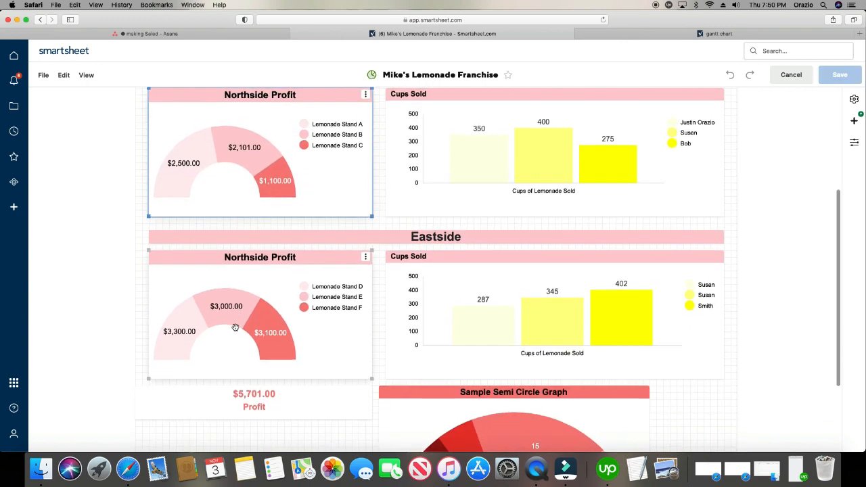
pyautogui.scroll(7, 235, 326)
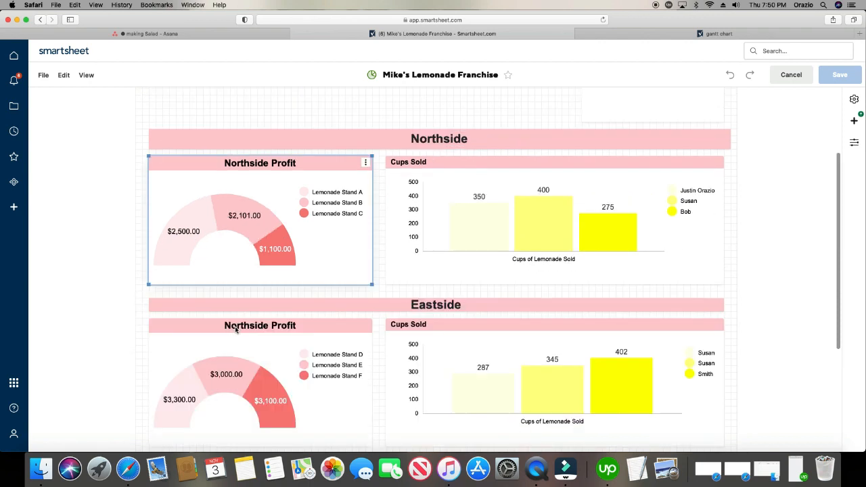
pyautogui.click(64, 75)
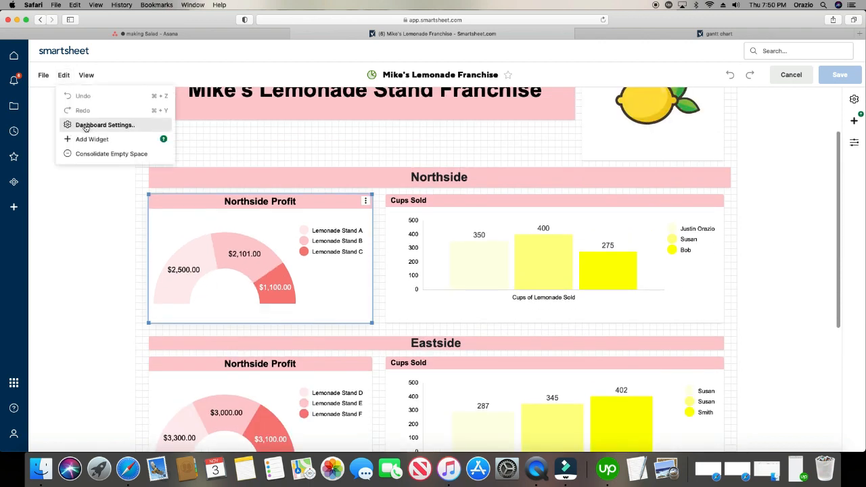
pyautogui.click(365, 202)
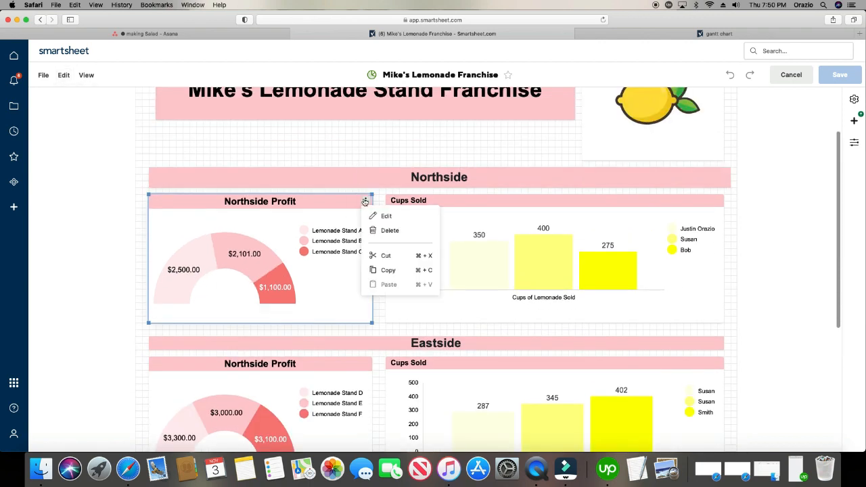
# Try deleting the Sample Semi Circle Graph widget from the dashboard.
pyautogui.scroll(2, 346, 143)
pyautogui.scroll(-6, 350, 159)
pyautogui.click(643, 275)
pyautogui.click(656, 310)
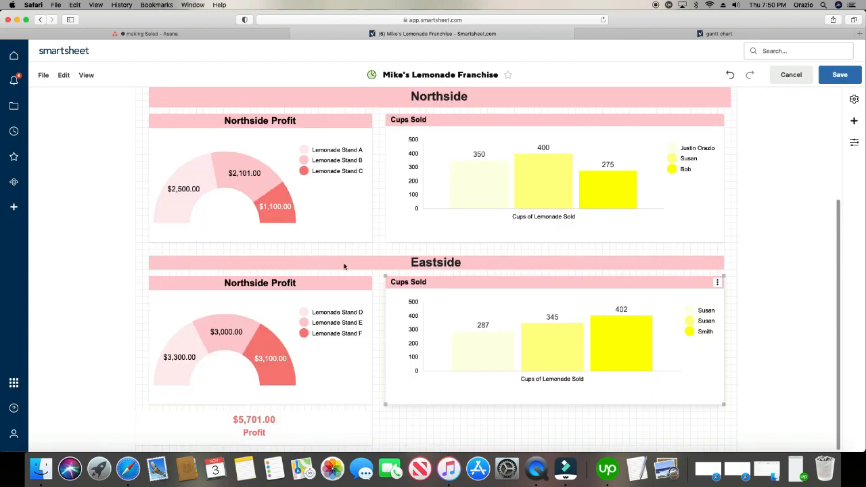
# Review the available widget types, try adding a Web Content widget, and cancel the dashboard edit without keeping its changes.
pyautogui.click(64, 75)
pyautogui.moveTo(80, 138)
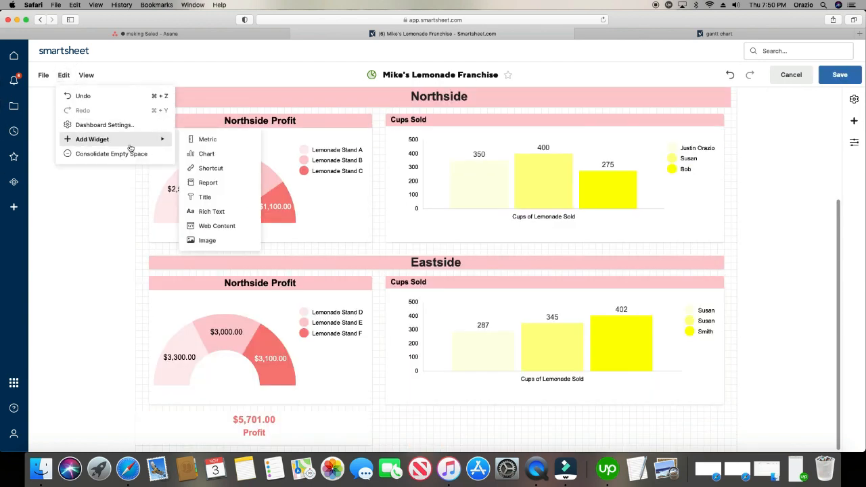
pyautogui.click(214, 226)
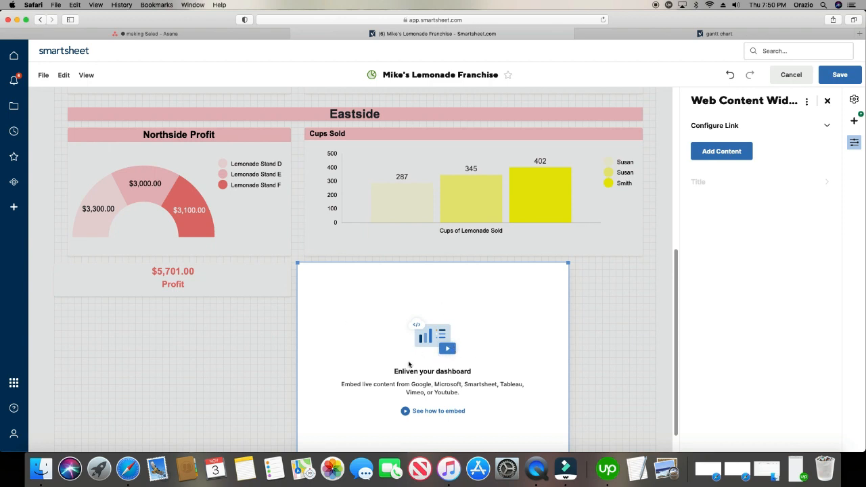
pyautogui.click(791, 75)
pyautogui.click(429, 153)
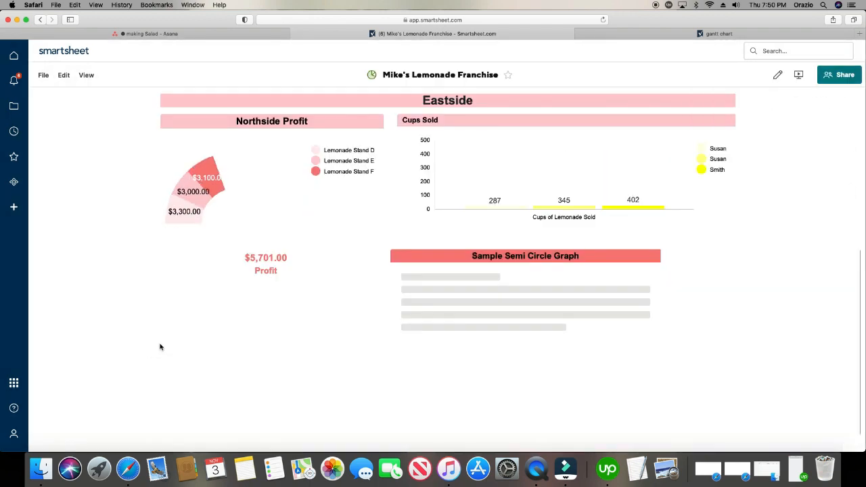
# Look over the dashboard's charts, open the source sheet behind the Northside Profit chart, and return to the dashboard.
pyautogui.scroll(5, 279, 346)
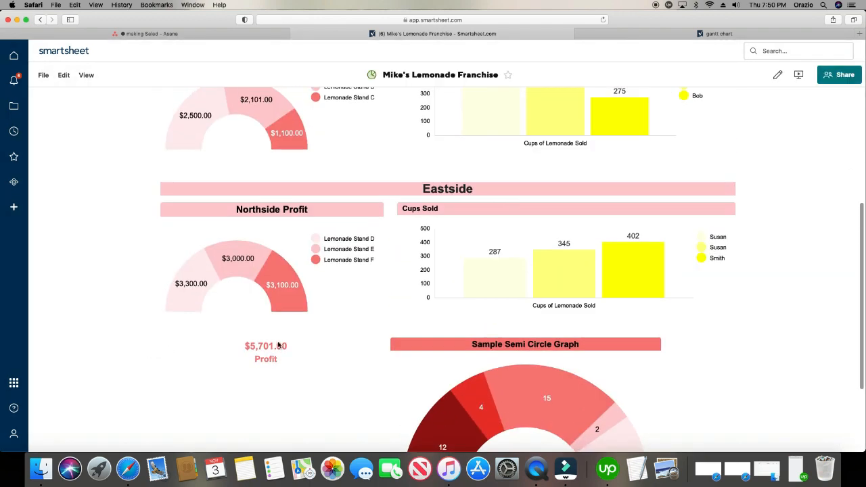
pyautogui.scroll(2, 333, 237)
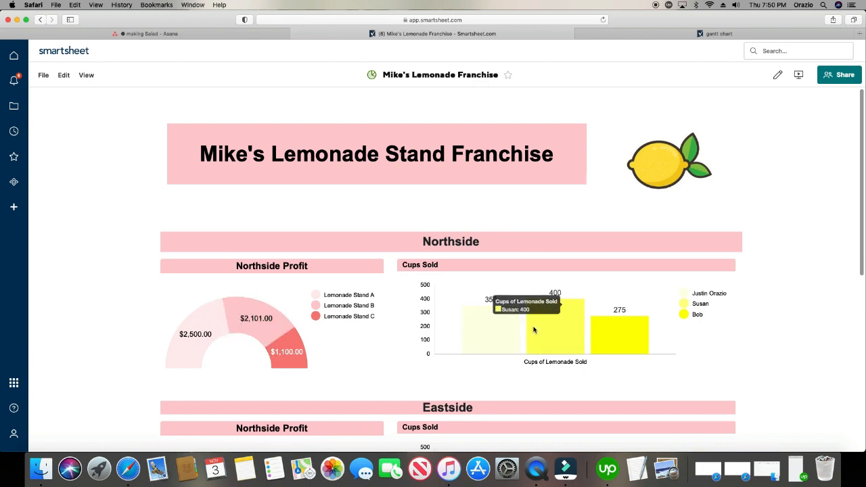
pyautogui.scroll(-2, 334, 335)
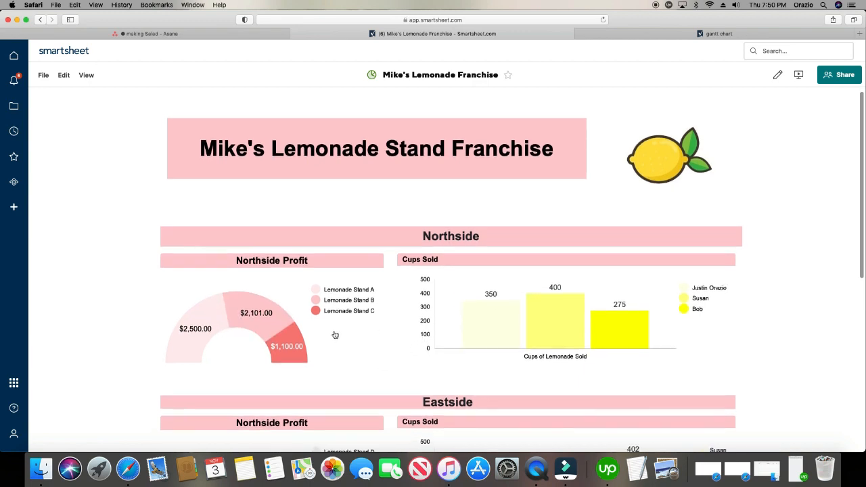
pyautogui.click(222, 281)
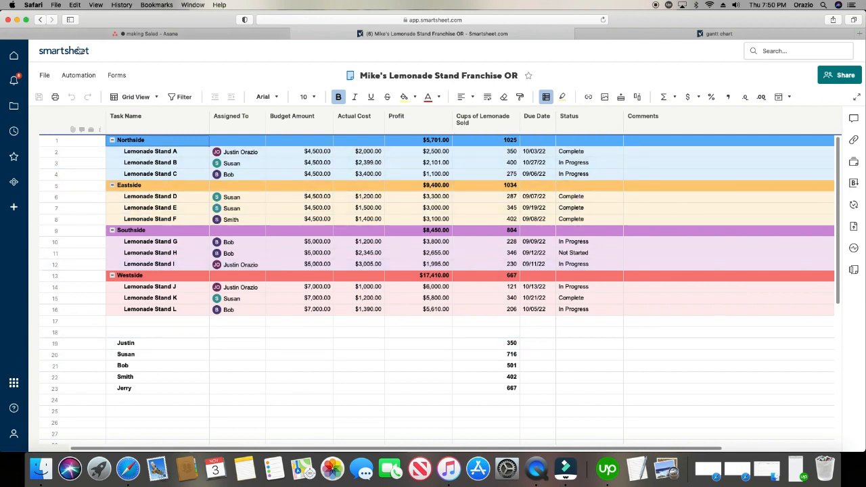
pyautogui.click(38, 20)
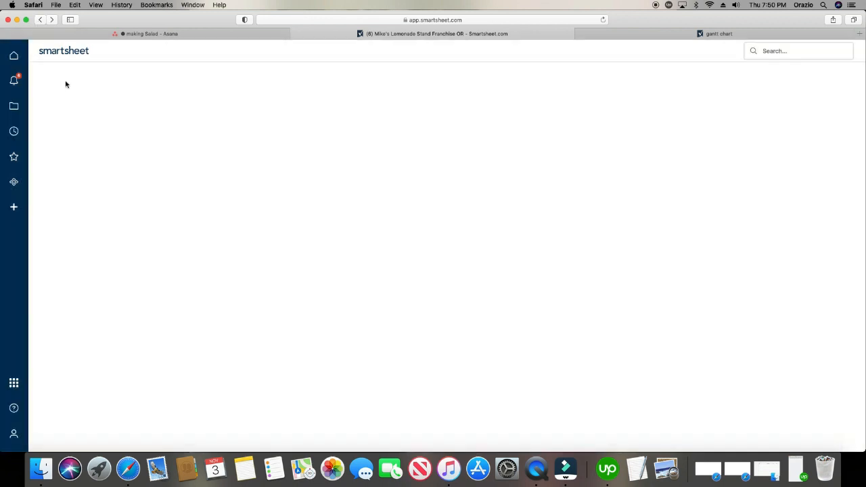
# Open the Northside Profit chart's widget settings, review the available chart types, and exit dashboard editing without changes.
pyautogui.click(64, 75)
pyautogui.click(79, 96)
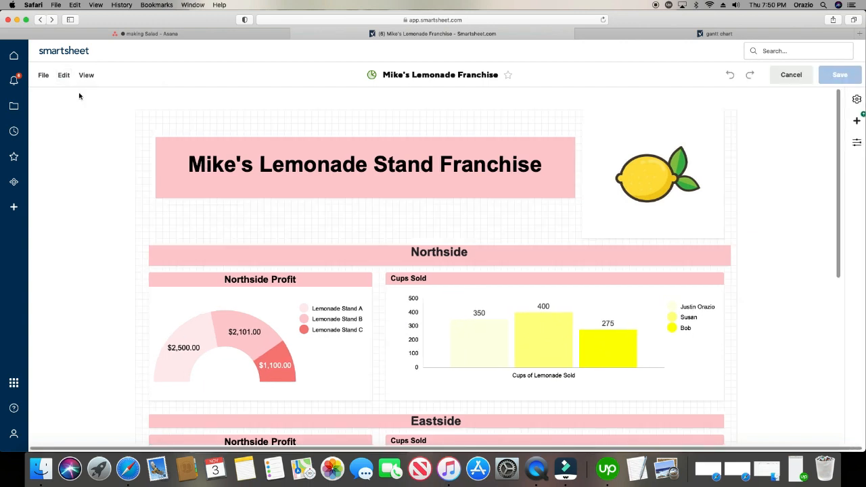
pyautogui.click(366, 280)
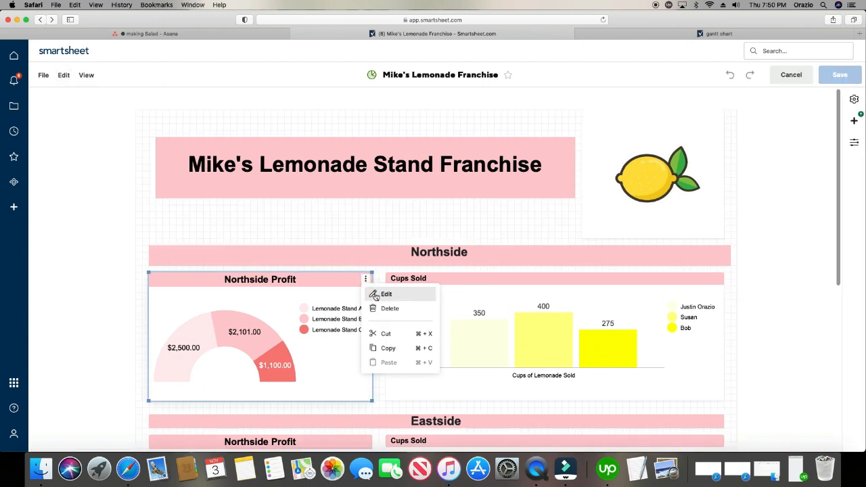
pyautogui.click(376, 294)
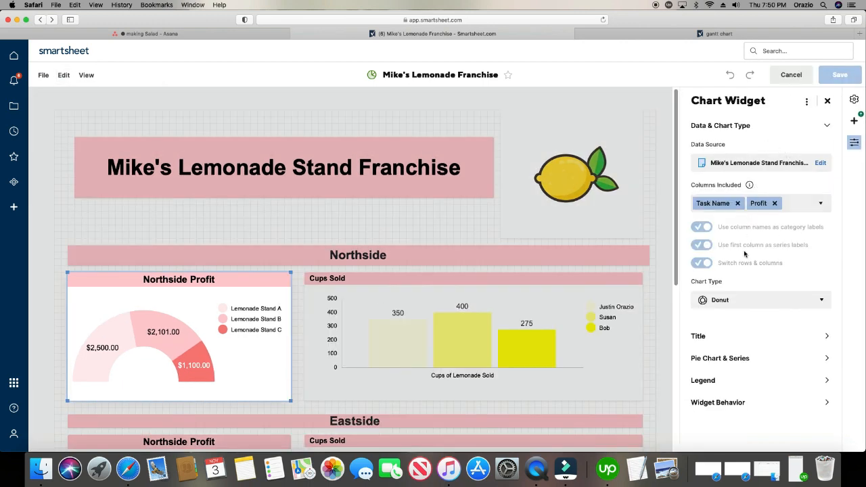
pyautogui.click(744, 304)
pyautogui.scroll(-1, 744, 361)
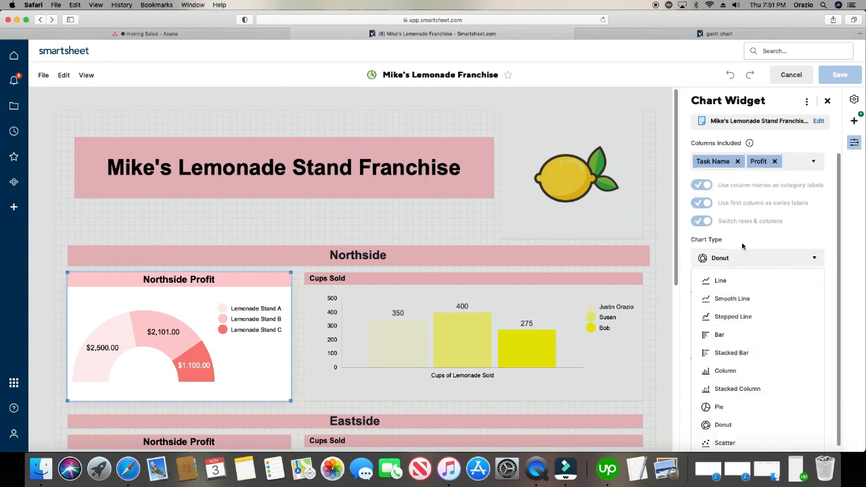
pyautogui.click(687, 250)
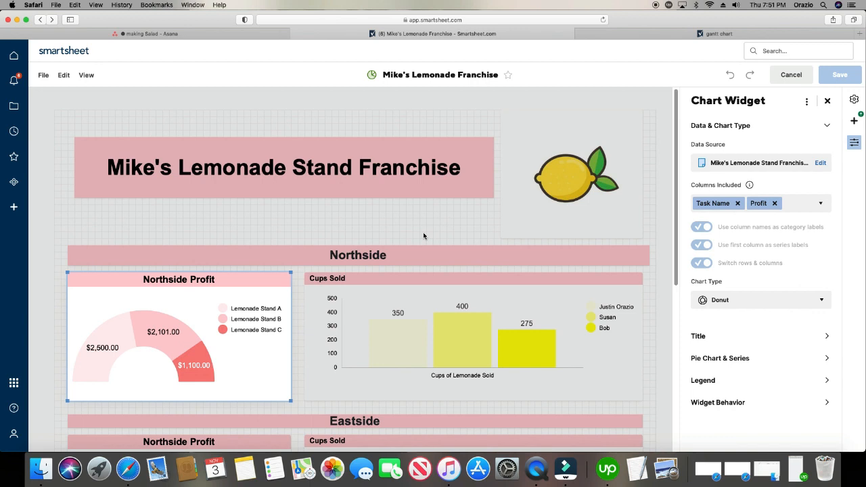
pyautogui.click(791, 75)
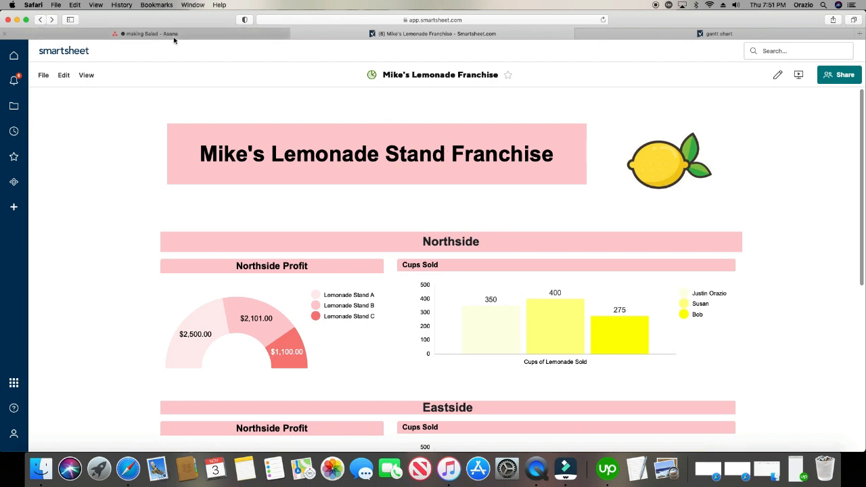
# Inspect the Northside charts and compare them with the making Salad project's dashboard in Asana.
pyautogui.moveTo(206, 321)
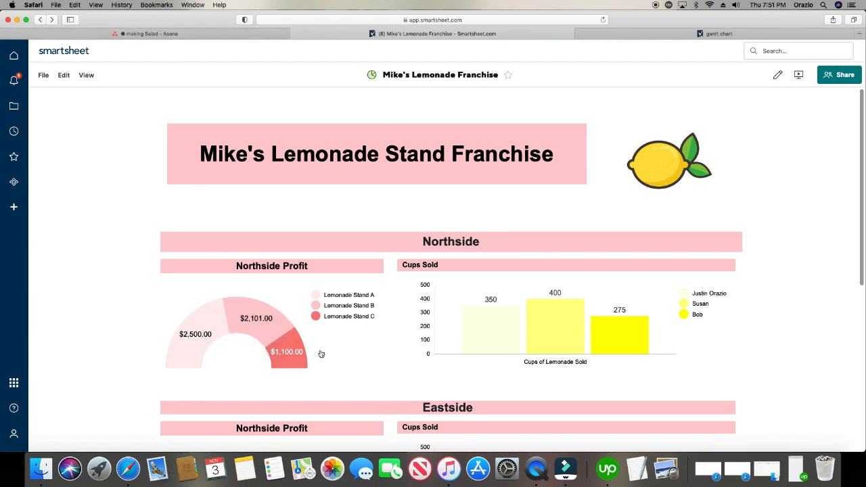
pyautogui.moveTo(492, 309)
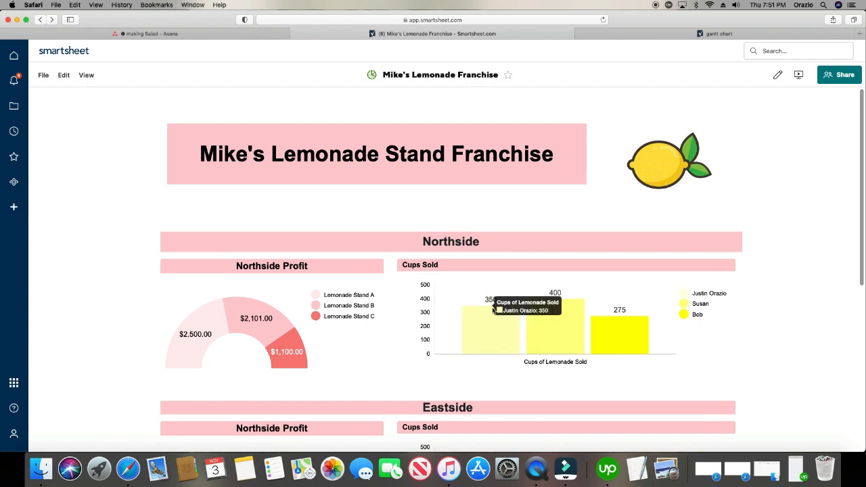
pyautogui.click(88, 33)
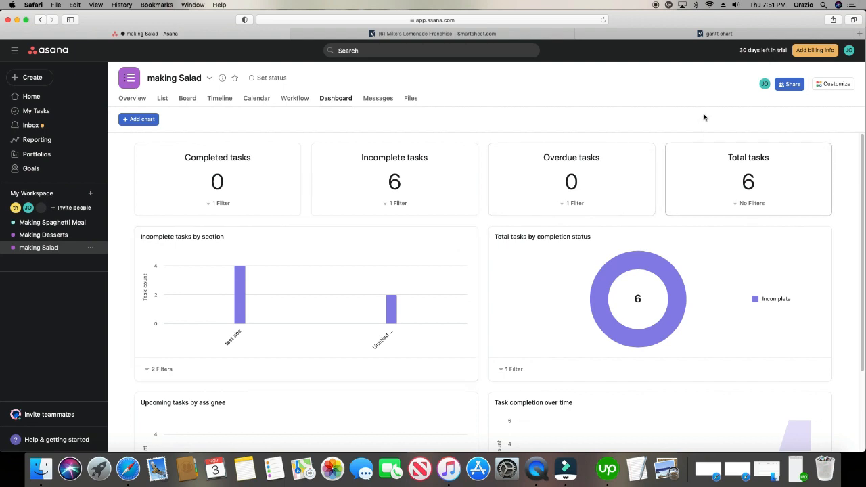
# Search Google for "screenful" in a new browser tab and open the Screenful website from the results.
pyautogui.click(860, 34)
pyautogui.click(411, 105)
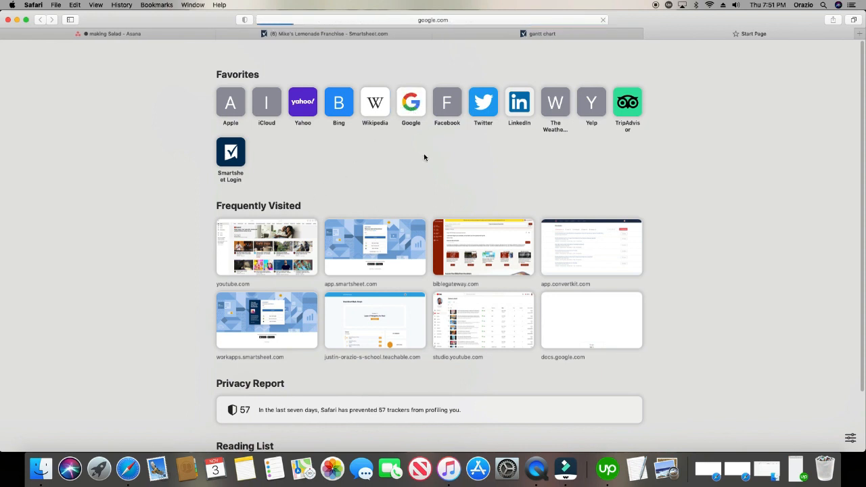
pyautogui.write('screen')
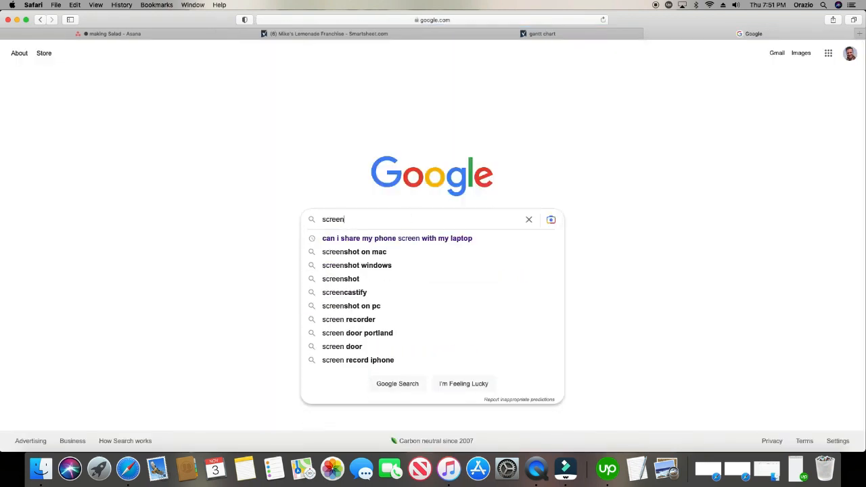
pyautogui.write('ful')
pyautogui.press('Return')
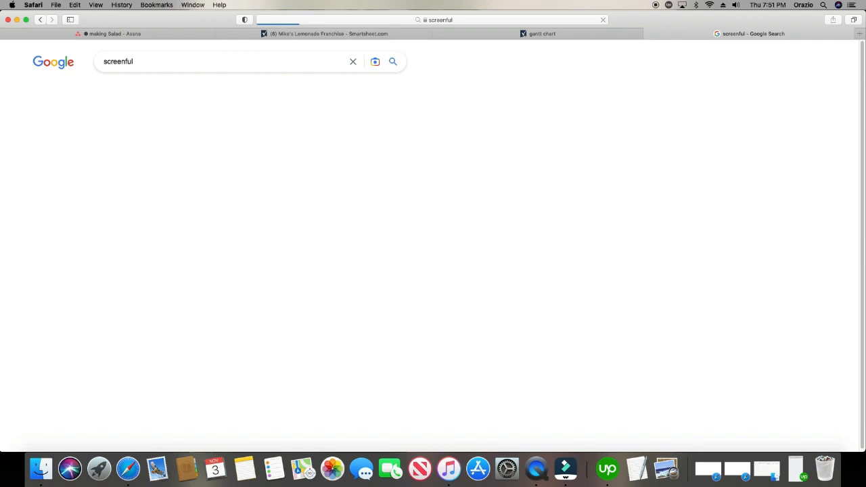
pyautogui.click(113, 140)
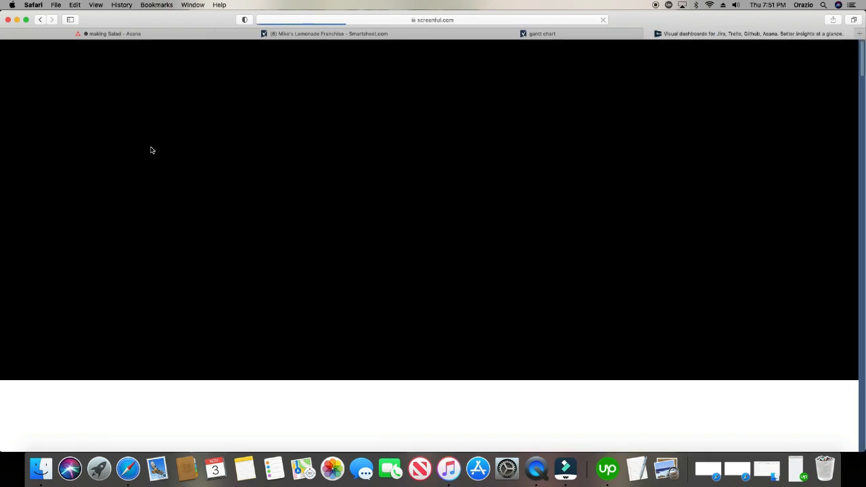
# Examine the Screenful home page for its supported tool integrations, sample productivity charts and ready-made templates.
pyautogui.scroll(-15, 418, 273)
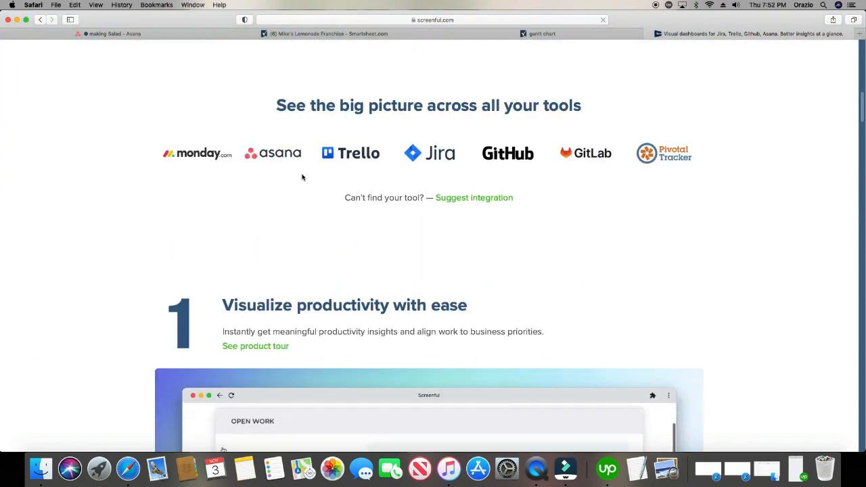
pyautogui.scroll(-5, 343, 202)
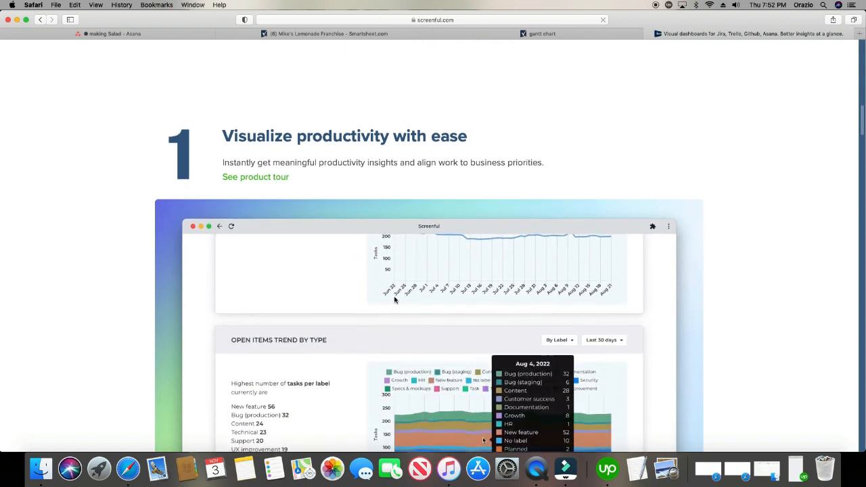
pyautogui.scroll(-2, 397, 311)
pyautogui.scroll(-2, 397, 312)
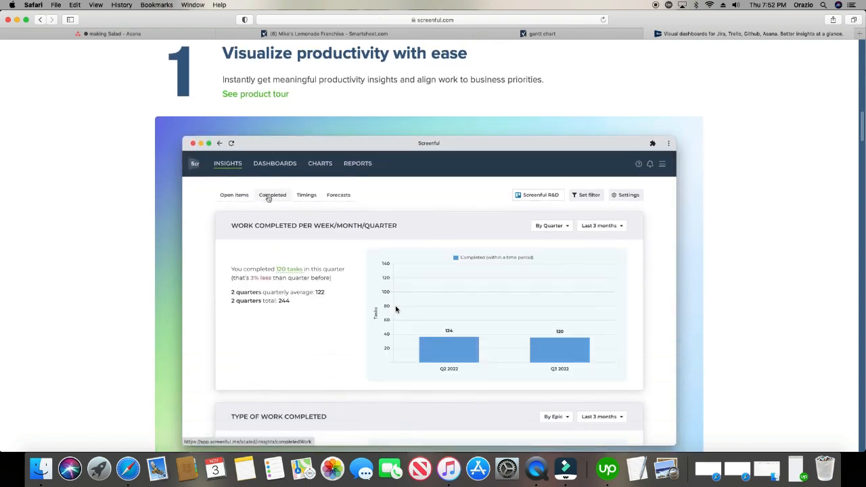
pyautogui.scroll(-3, 395, 309)
pyautogui.scroll(-1, 395, 309)
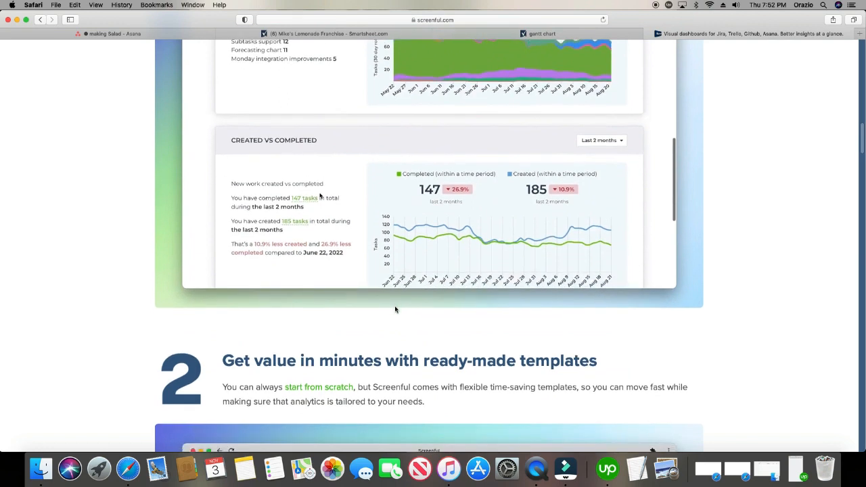
pyautogui.scroll(-8, 368, 338)
pyautogui.scroll(20, 369, 336)
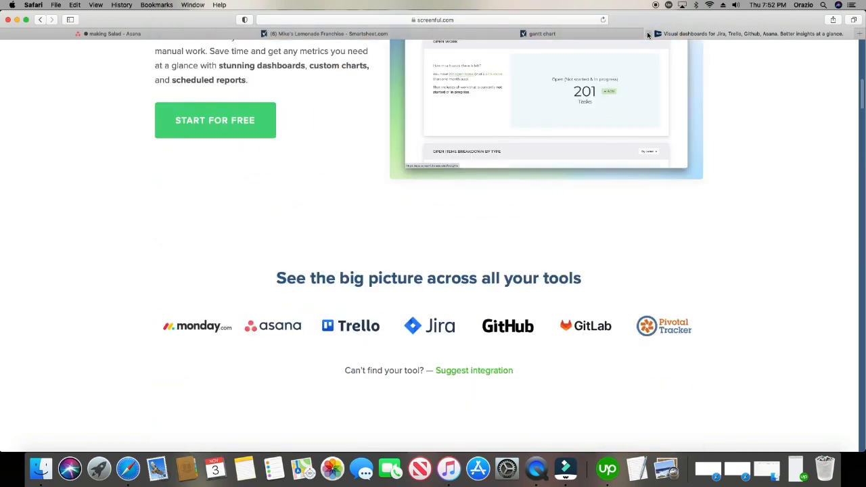
# Close the Screenful page and compare the Mike's Lemonade Franchise dashboard in Smartsheet with the making Salad dashboard in Asana.
pyautogui.click(648, 34)
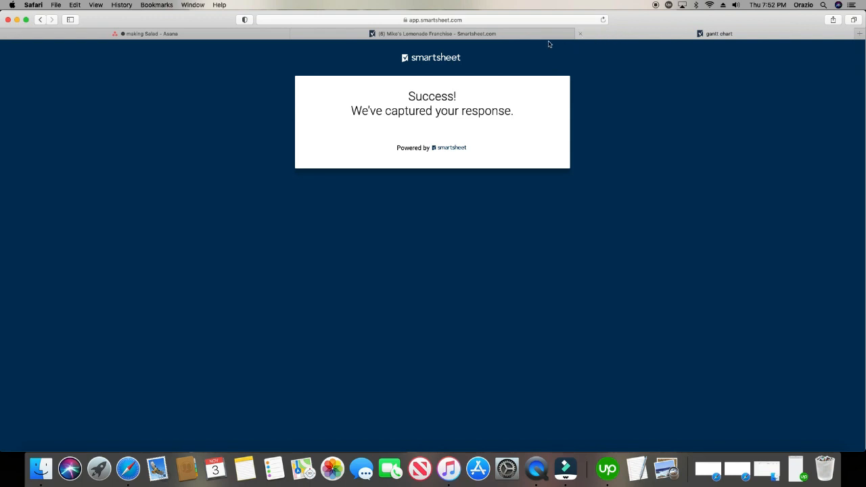
pyautogui.moveTo(465, 40)
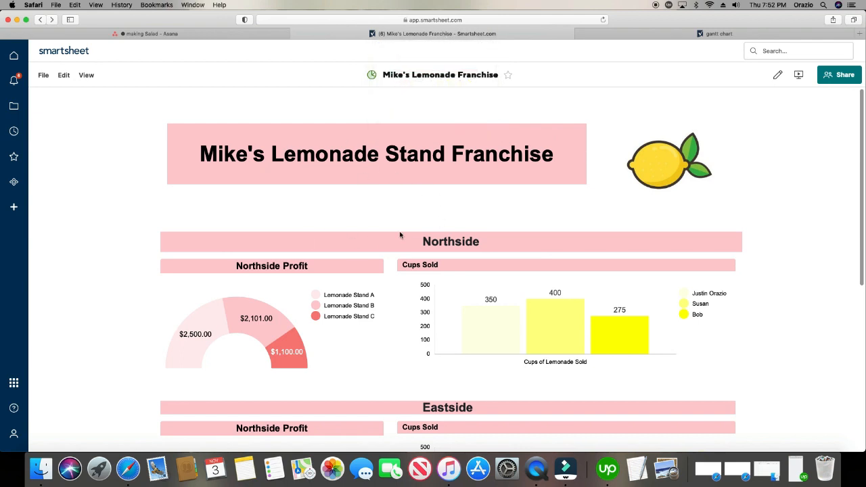
pyautogui.click(183, 39)
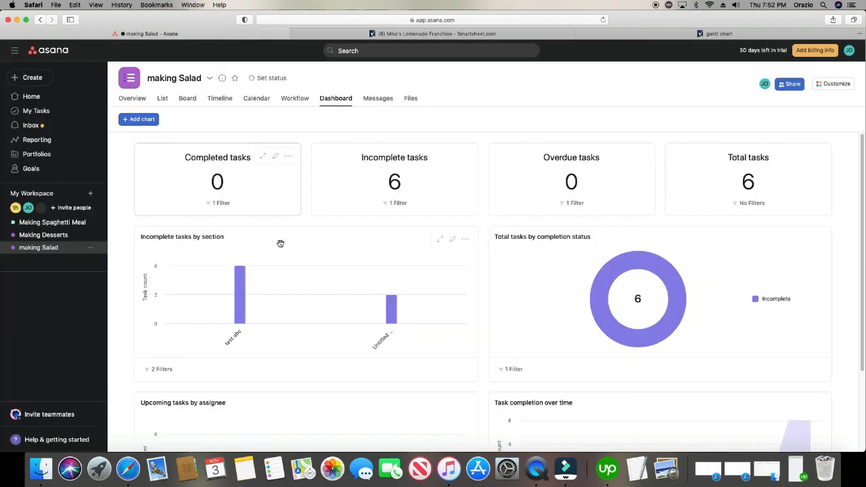